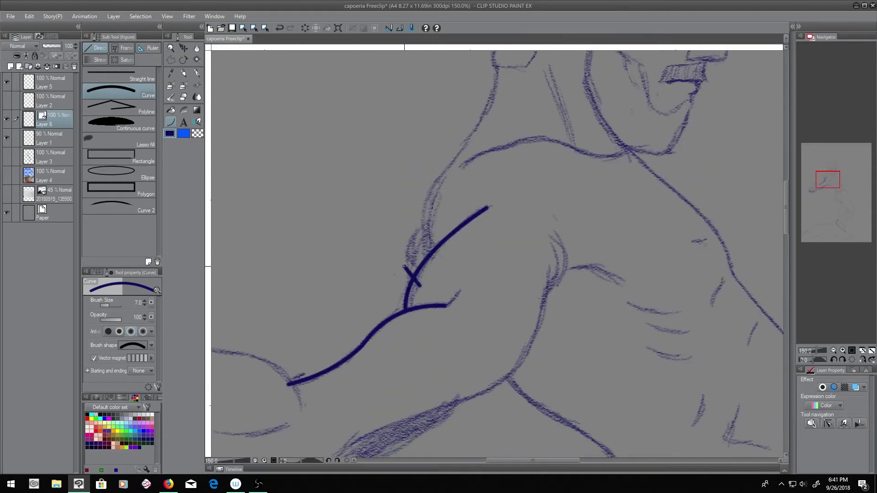
Ink size-7 curves along the back and shoulder, extending them along the collar and up toward the head
drag(425, 225, 404, 277)
drag(405, 197, 379, 294)
mouse_move(398, 181)
mouse_down()
mouse_move(360, 278)
mouse_move(369, 249)
mouse_move(484, 257)
mouse_up()
drag(356, 170, 333, 248)
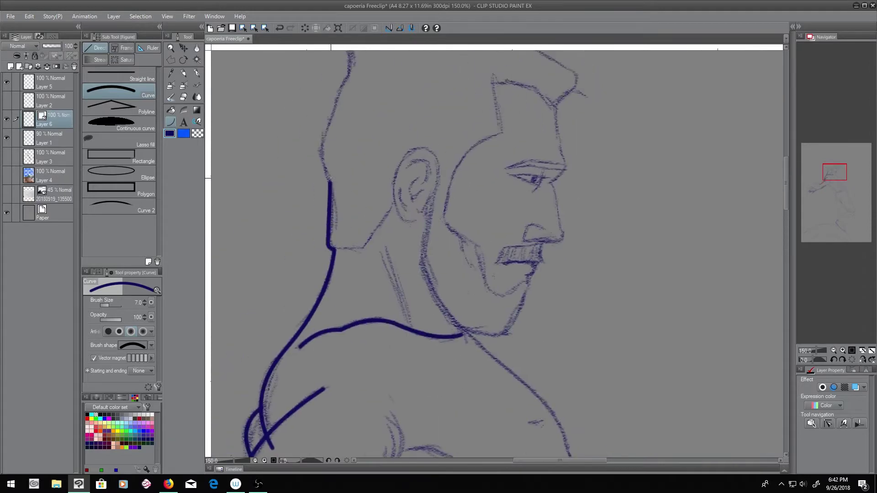
drag(327, 135, 303, 250)
mouse_move(302, 247)
mouse_down()
mouse_move(331, 150)
mouse_move(389, 139)
mouse_up()
mouse_move(389, 140)
mouse_down()
mouse_move(331, 158)
mouse_move(446, 207)
mouse_move(450, 223)
mouse_move(422, 242)
mouse_up()
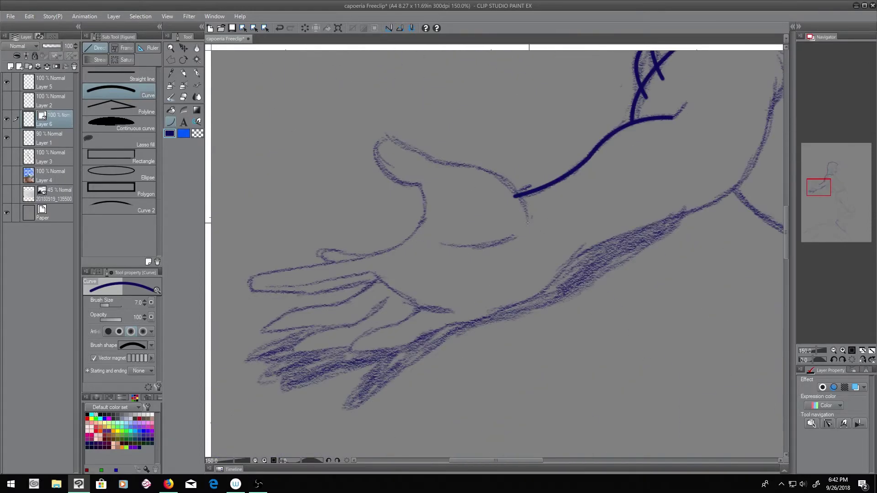
Ink the arm, the top of the hand and thumb, and the lower fingers
drag(523, 200, 527, 224)
mouse_move(520, 185)
mouse_down()
mouse_move(383, 138)
mouse_move(373, 147)
mouse_move(417, 184)
mouse_move(390, 249)
mouse_move(255, 276)
mouse_move(371, 283)
mouse_move(263, 329)
mouse_move(354, 325)
mouse_up()
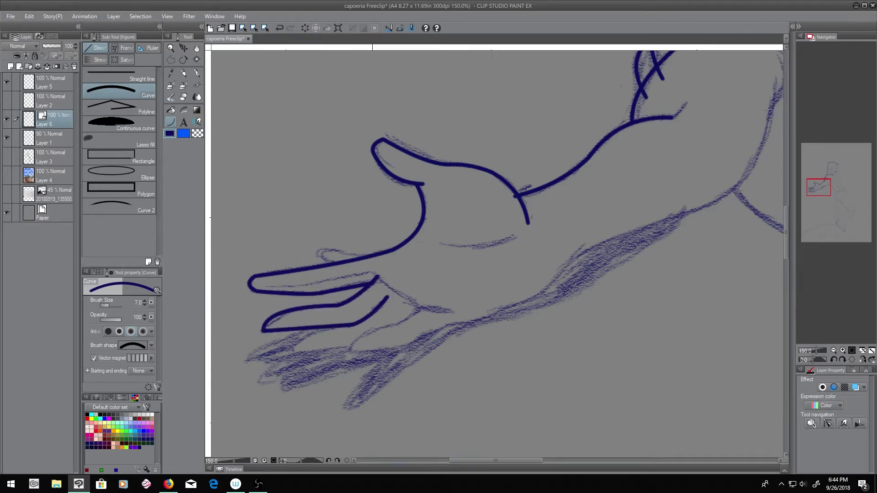
drag(341, 330, 294, 348)
mouse_move(294, 349)
mouse_down()
mouse_move(349, 346)
mouse_move(577, 256)
mouse_up()
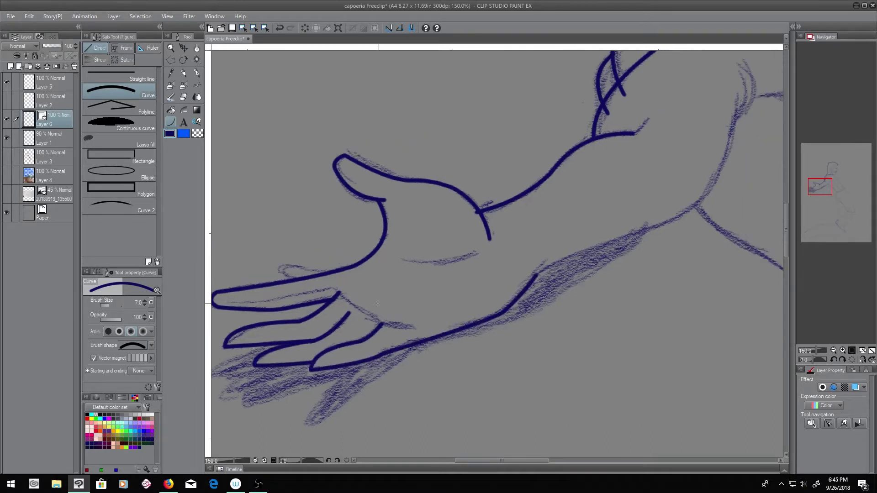
Extend the forearm outline, then ink the shoulder, neck and back down toward the belt
mouse_move(377, 302)
mouse_down()
mouse_move(430, 299)
mouse_move(458, 212)
mouse_up()
key(e)
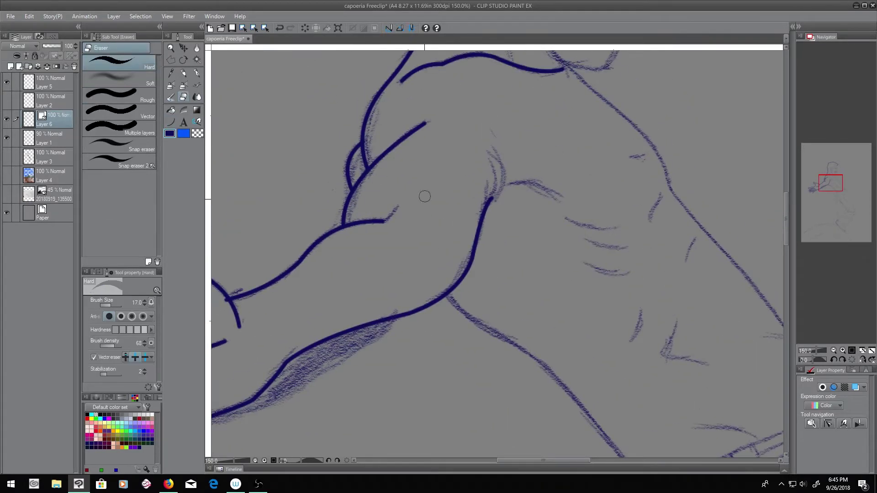
key(u)
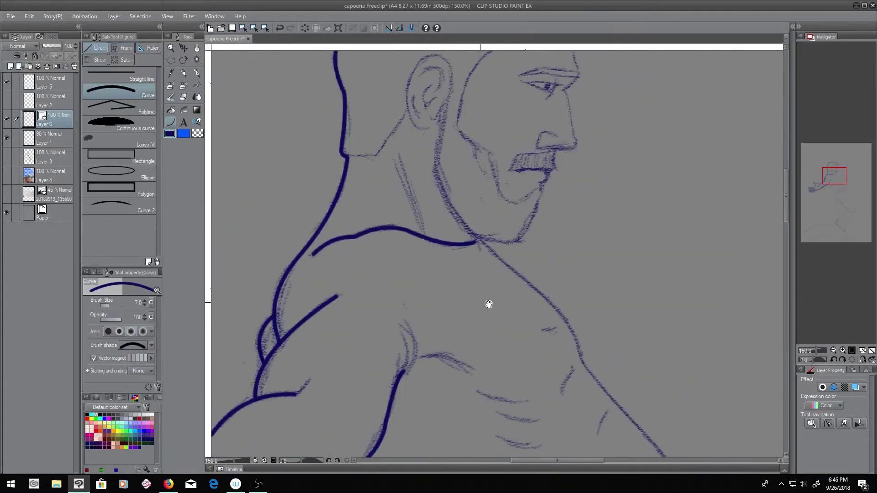
drag(488, 303, 488, 174)
drag(265, 146, 460, 334)
mouse_move(437, 158)
mouse_down()
mouse_move(520, 237)
mouse_move(635, 369)
mouse_move(416, 296)
mouse_move(430, 263)
mouse_up()
At line width 4, draw the upper, lower and middle belt lines with belt loops
key(bracketleft)
key(bracketleft)
key(bracketleft)
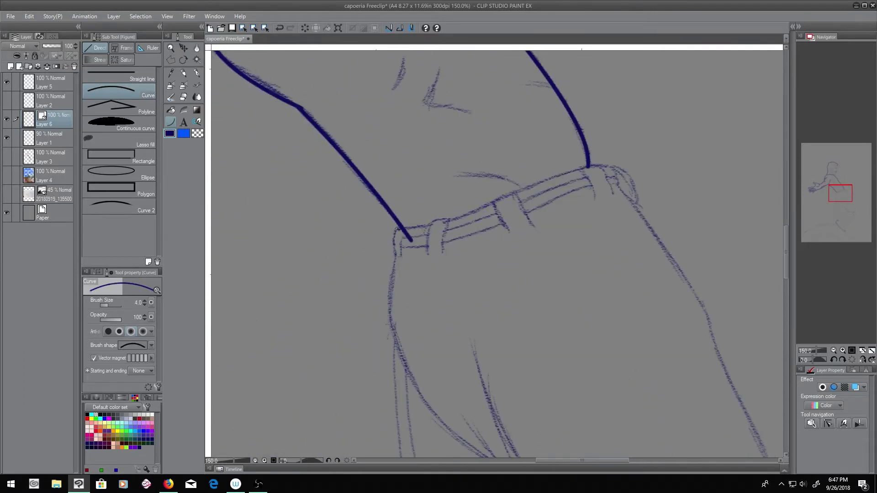
drag(397, 229, 588, 167)
mouse_move(393, 244)
mouse_down()
mouse_move(427, 225)
mouse_move(569, 189)
mouse_move(464, 242)
mouse_move(503, 233)
mouse_up()
drag(369, 250, 359, 285)
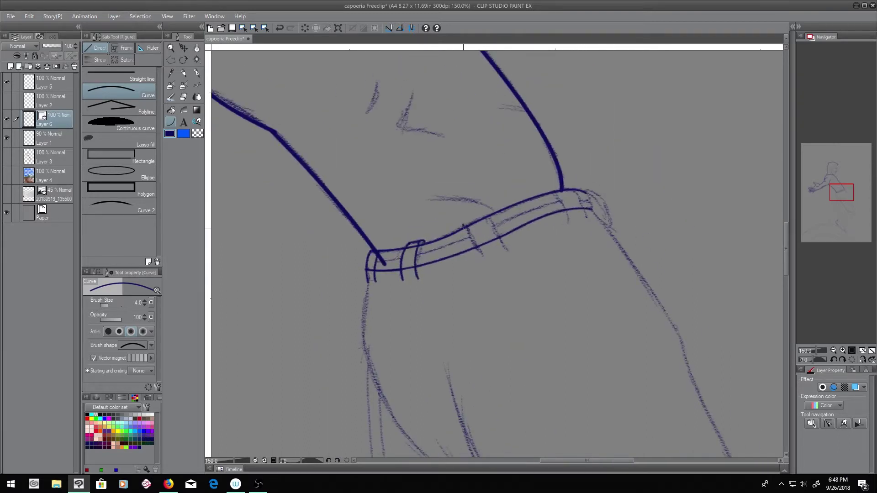
drag(496, 227, 439, 263)
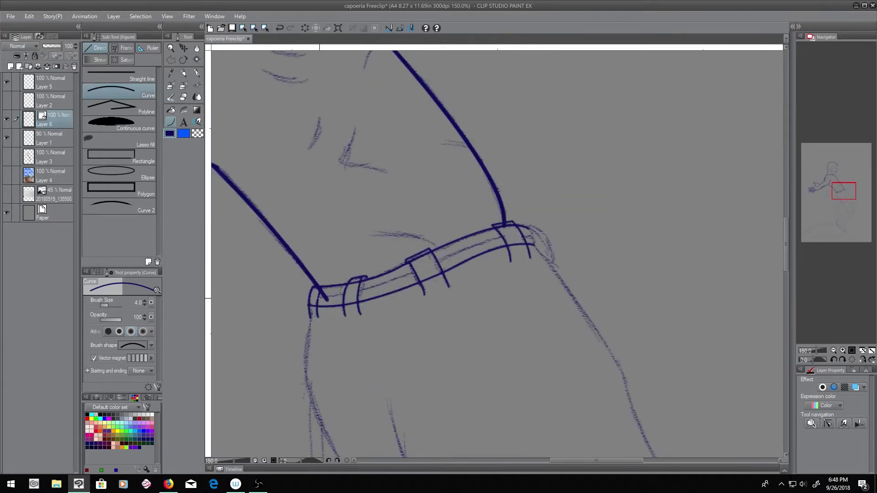
drag(320, 297, 535, 237)
drag(534, 237, 633, 106)
drag(422, 160, 422, 215)
Erase belt overlaps with a size-8 eraser, then begin the left side of the pants
key(e)
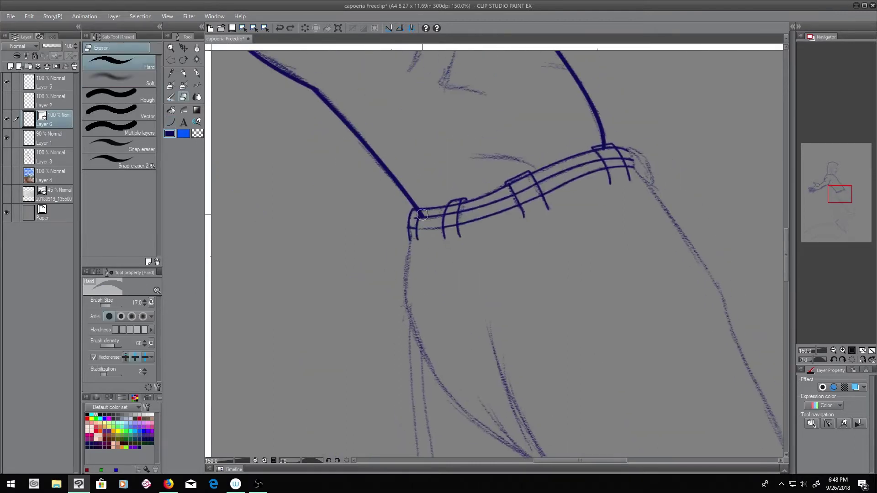
key(bracketleft)
key(bracketleft)
key(bracketleft)
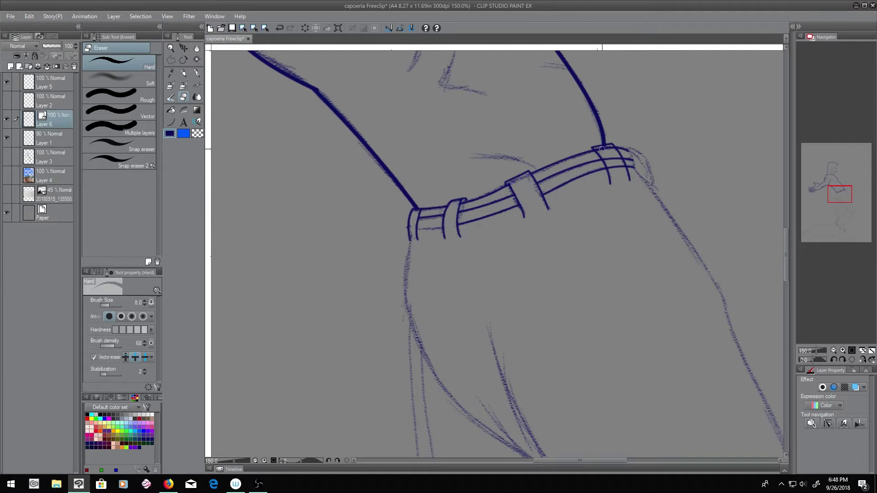
key(u)
drag(431, 187, 475, 381)
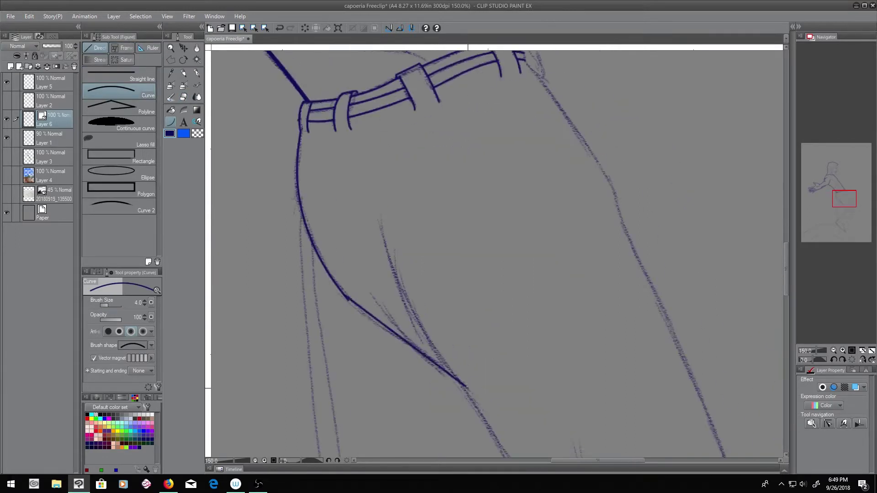
Outline the pants' left side and the long thigh edge, with a short line below the belt
mouse_move(629, 394)
mouse_down()
mouse_move(408, 347)
mouse_move(385, 397)
mouse_up()
drag(390, 149, 410, 187)
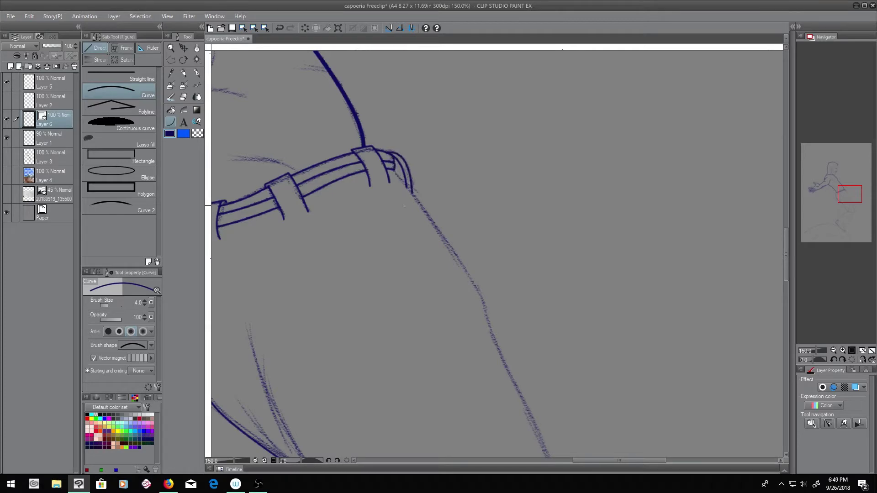
mouse_move(403, 206)
mouse_down()
mouse_move(430, 257)
mouse_move(439, 150)
mouse_up()
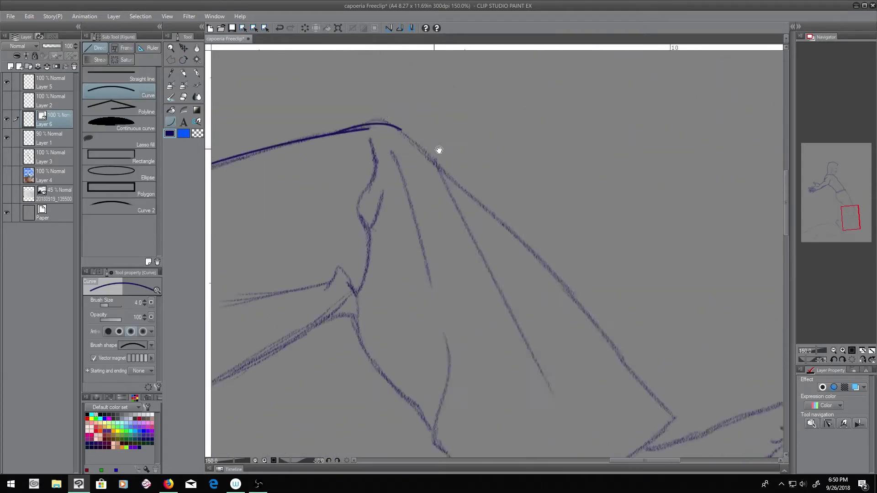
drag(242, 266, 638, 192)
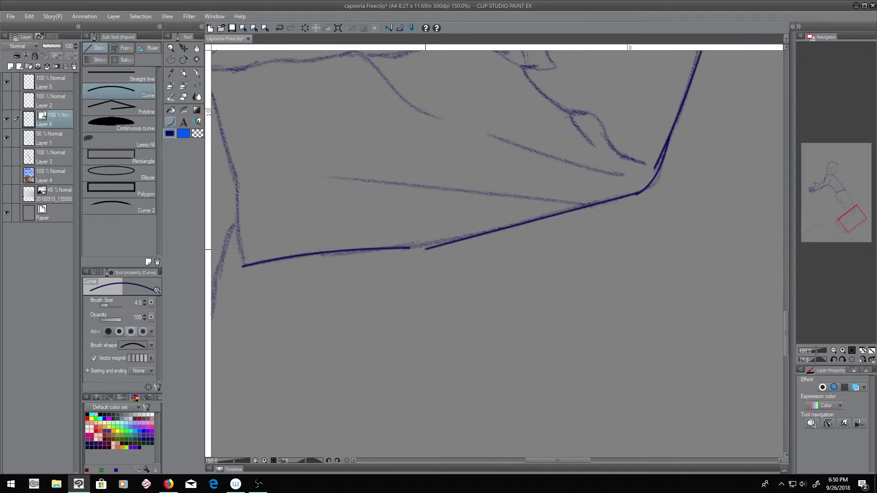
click(423, 248)
drag(423, 249, 522, 202)
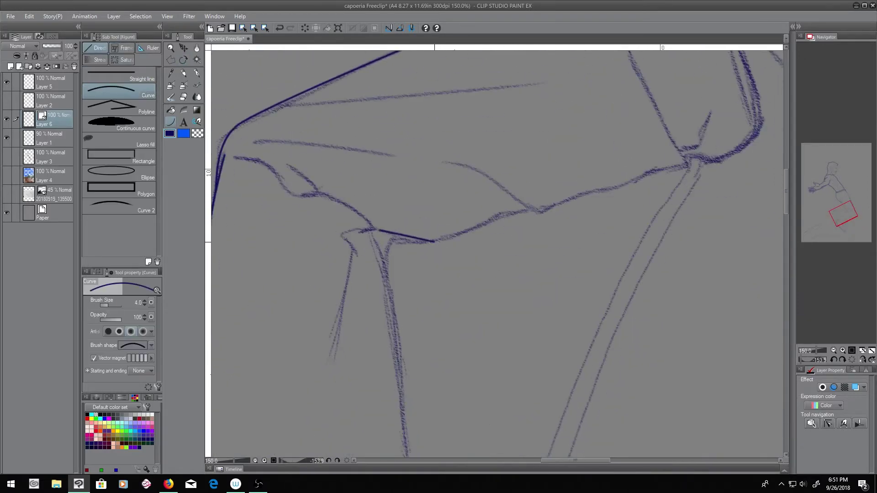
Ink the knee fold lines, the long line below the knee, and the lower-leg pants edges
drag(432, 241, 531, 209)
drag(440, 170, 493, 182)
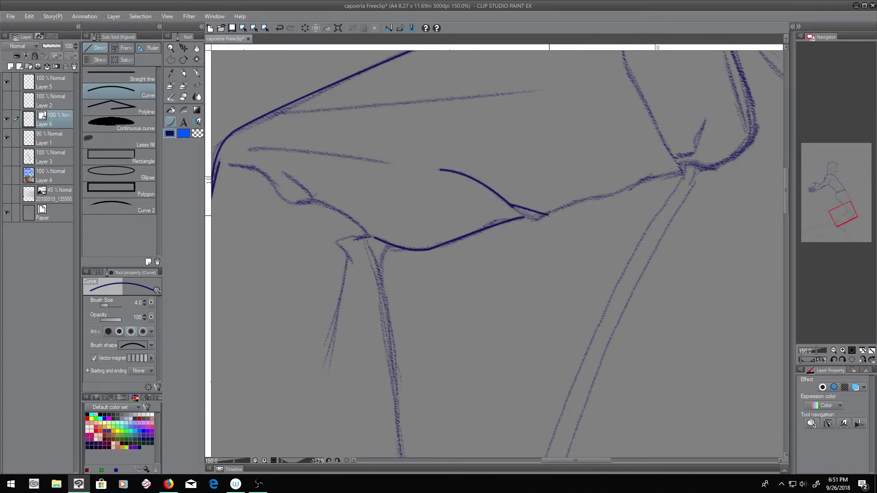
drag(548, 214, 536, 216)
drag(589, 196, 625, 189)
mouse_move(463, 67)
mouse_down()
mouse_move(564, 269)
mouse_move(390, 218)
mouse_move(495, 291)
mouse_up()
drag(290, 92, 464, 159)
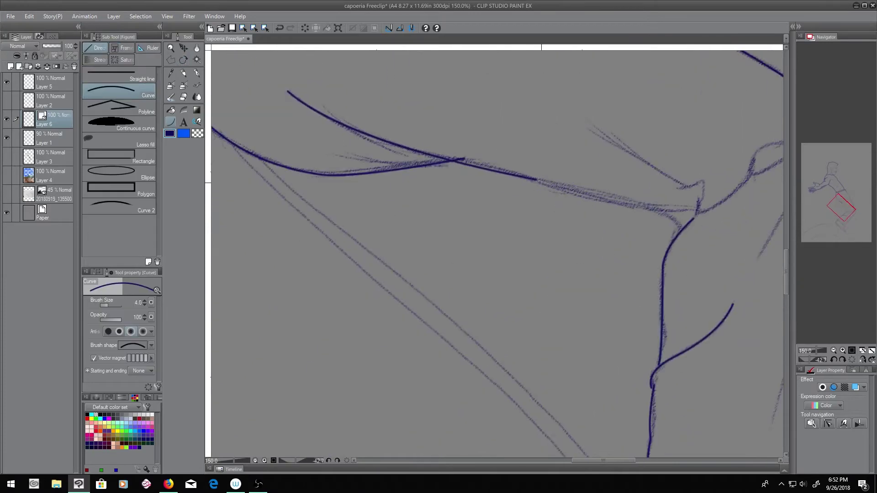
mouse_move(535, 181)
mouse_down()
mouse_move(689, 210)
mouse_move(694, 238)
mouse_move(605, 284)
mouse_move(435, 262)
mouse_up()
Undo the stray straight stroke and return to the single Curve sub tool
key(e)
key(p)
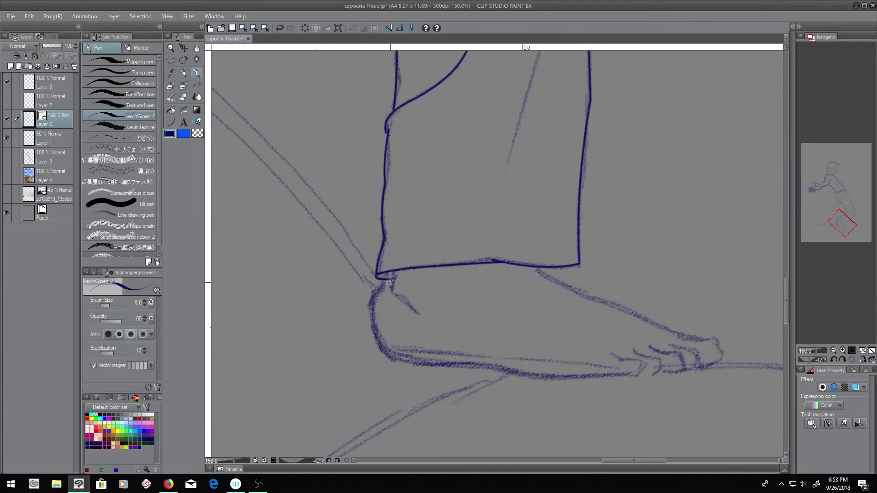
key(u)
scroll(368, 233, down, 3)
key(ctrl+z)
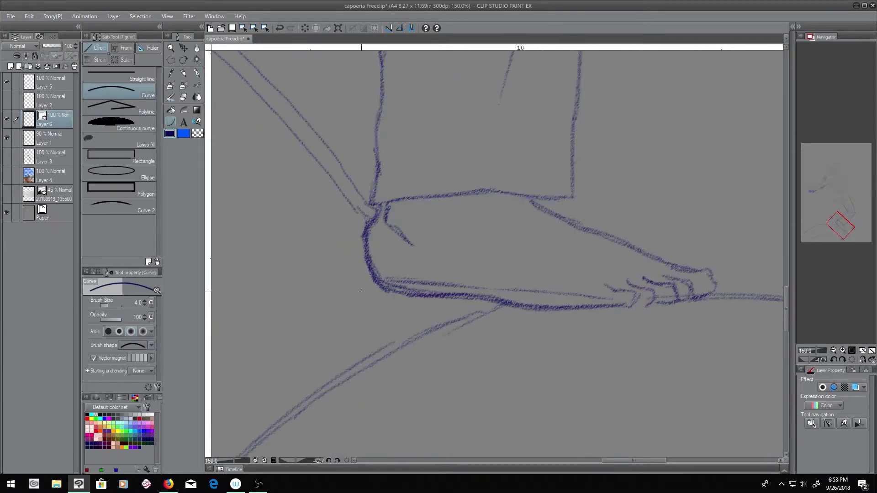
click(145, 104)
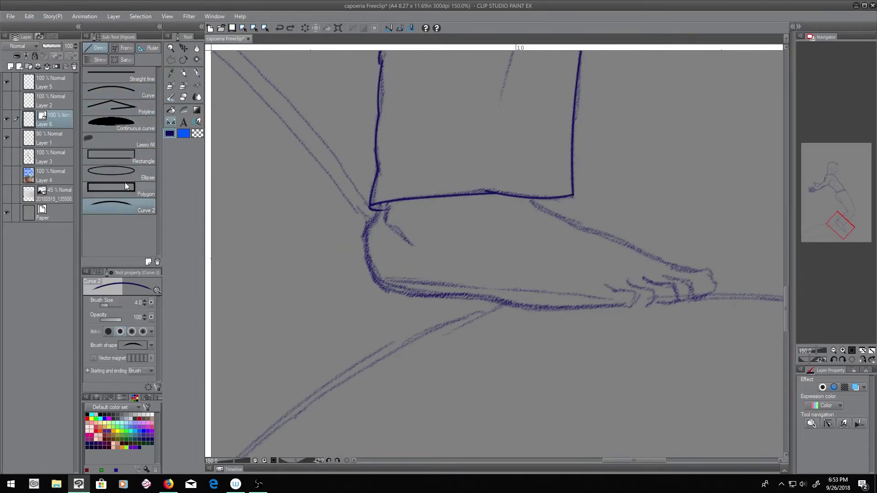
click(136, 124)
key(u)
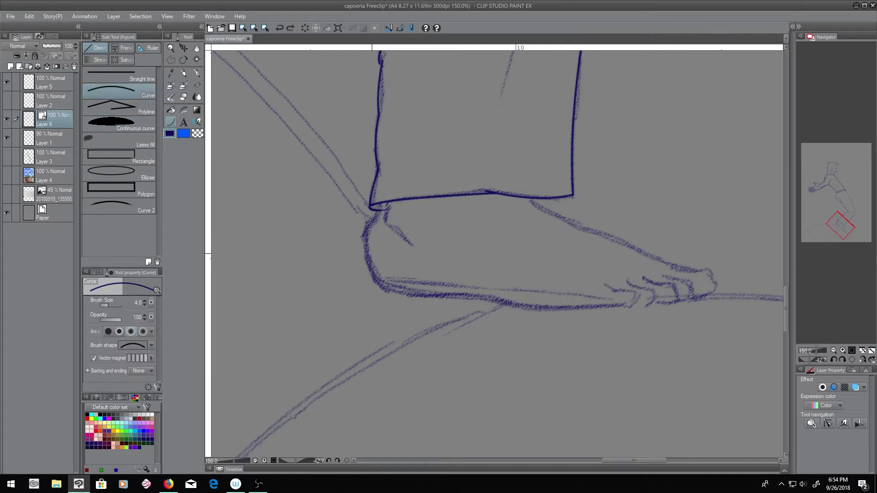
Ink the heel, sole and a toe curve of the bare foot
mouse_move(445, 296)
mouse_down()
mouse_move(626, 307)
mouse_move(512, 299)
mouse_up()
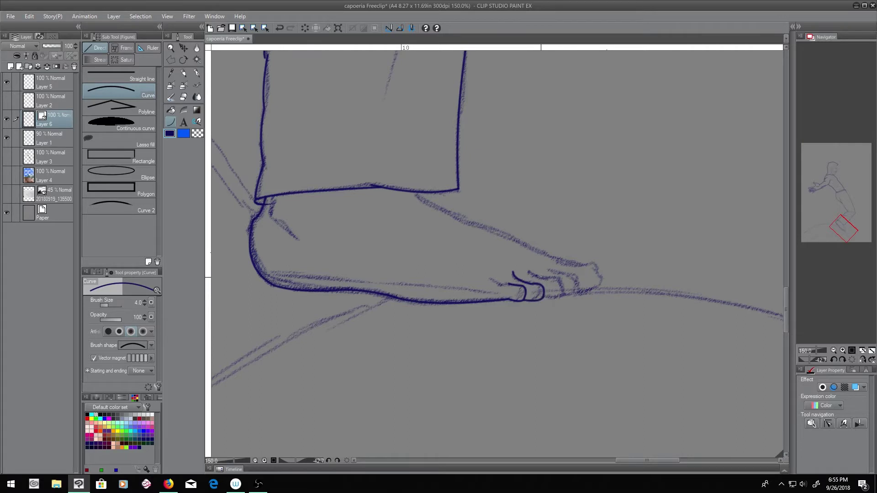
drag(569, 274, 578, 293)
click(572, 275)
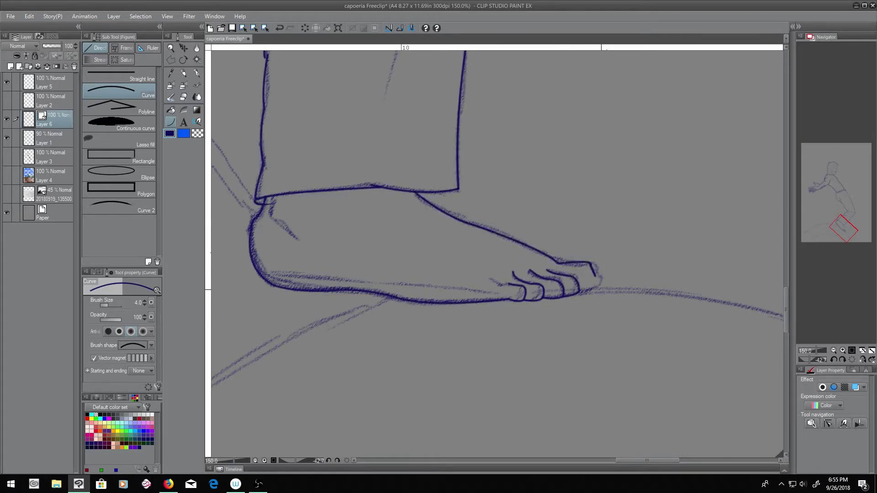
mouse_move(325, 209)
mouse_down()
mouse_move(347, 137)
mouse_move(375, 224)
mouse_up()
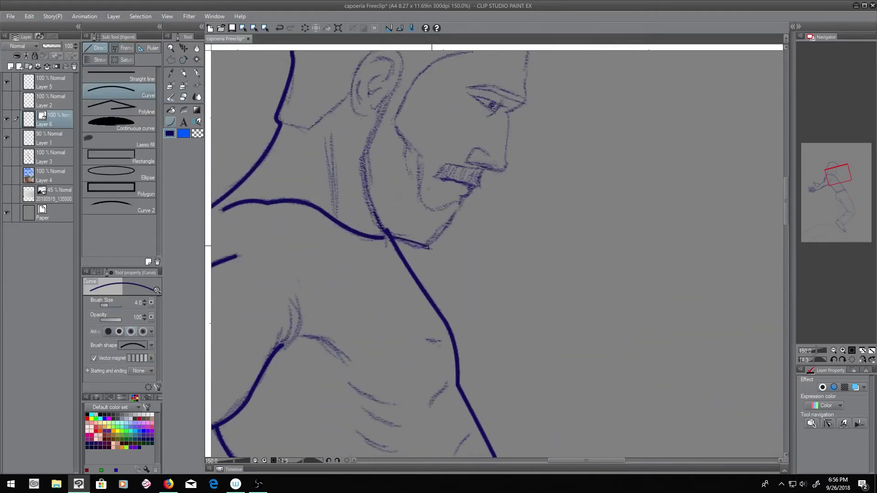
Extend the neck outline up, moving the view over the head, face and shoulder
click(428, 247)
mouse_move(473, 187)
mouse_down()
mouse_move(465, 210)
mouse_move(462, 200)
mouse_move(499, 163)
mouse_up()
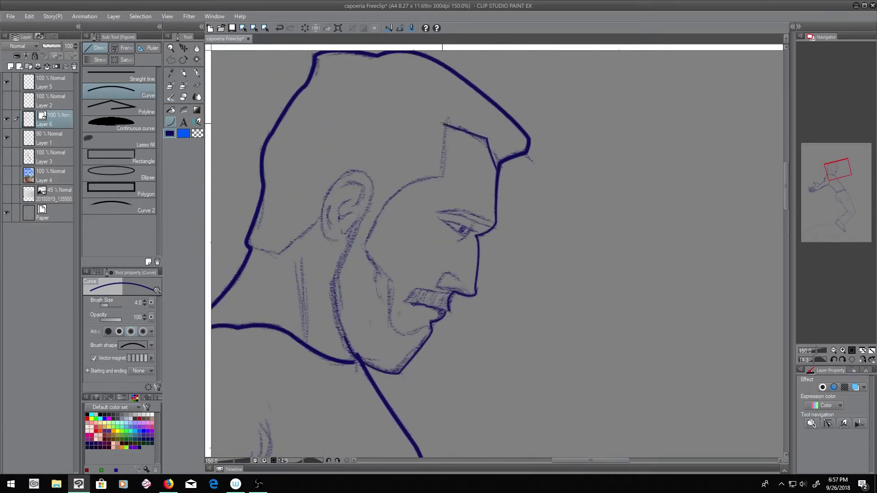
drag(390, 297, 431, 215)
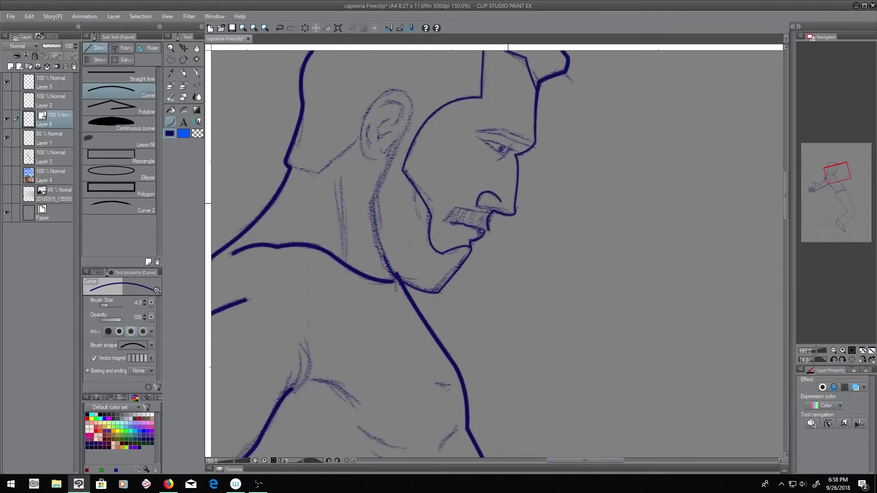
drag(506, 204, 568, 213)
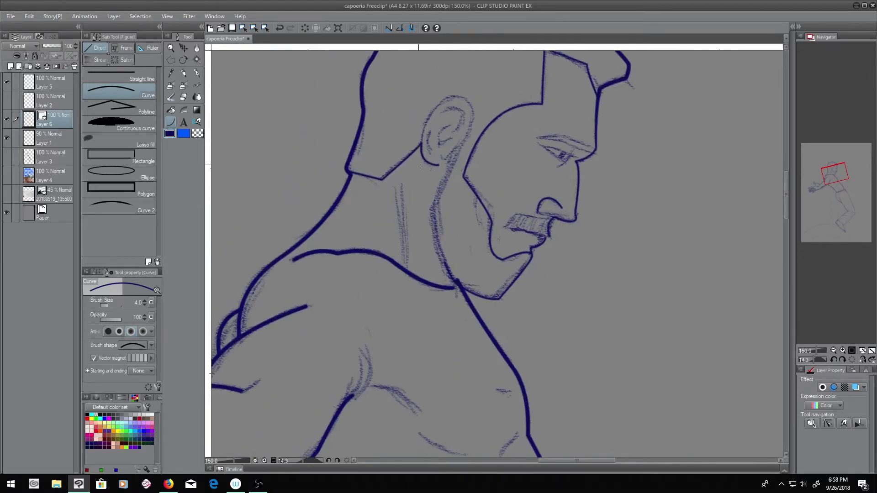
drag(420, 167, 409, 197)
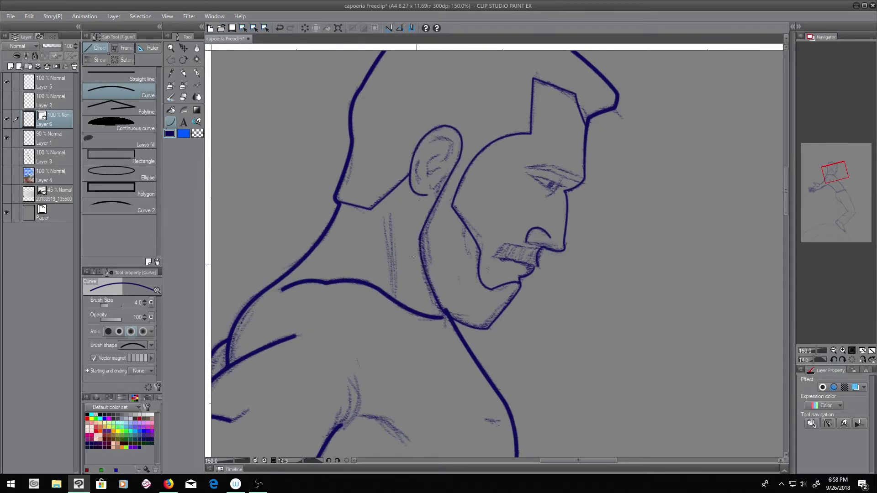
scroll(413, 257, down, 3)
Finish the sleeve curve line, zooming in and out to check it
mouse_move(413, 257)
mouse_down()
mouse_move(386, 172)
mouse_move(507, 192)
mouse_move(393, 291)
mouse_move(319, 183)
mouse_move(560, 209)
mouse_move(482, 301)
mouse_up()
click(428, 204)
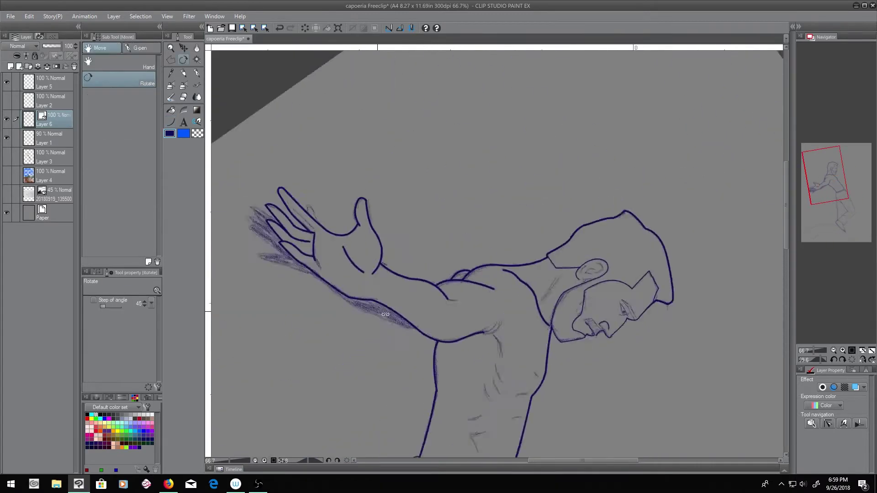
scroll(481, 301, up, 3)
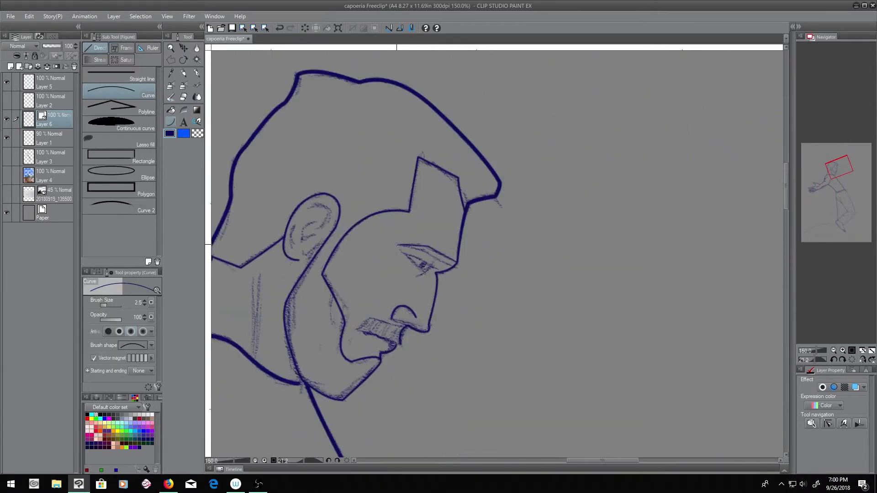
scroll(453, 266, up, 1)
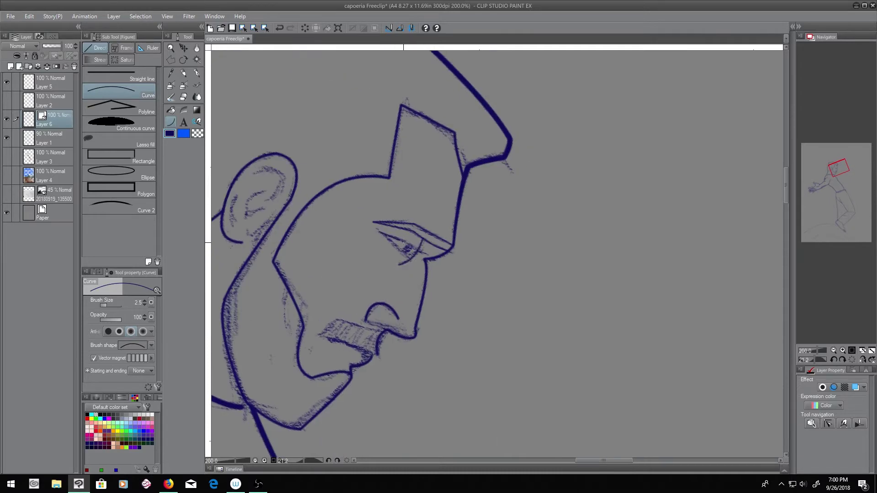
scroll(415, 261, down, 2)
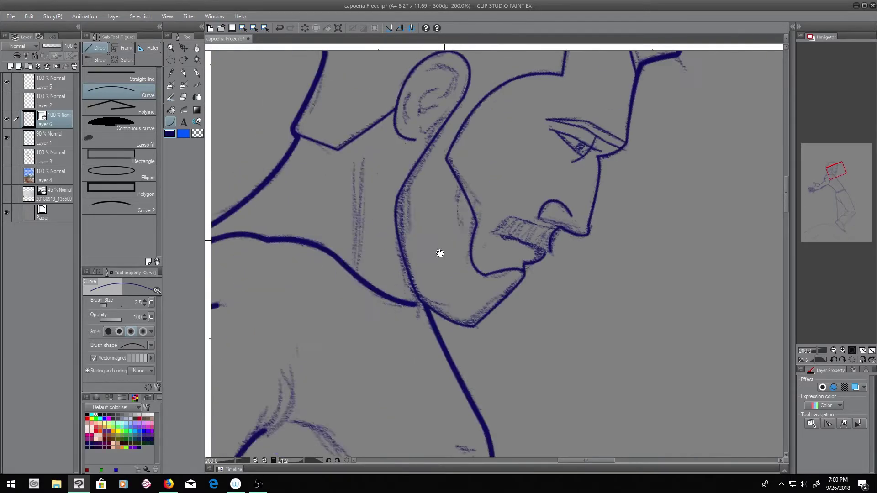
scroll(567, 266, down, 2)
Ink a smooth curve under the outstretched forearm, joining it to the hand
scroll(534, 391, down, 1)
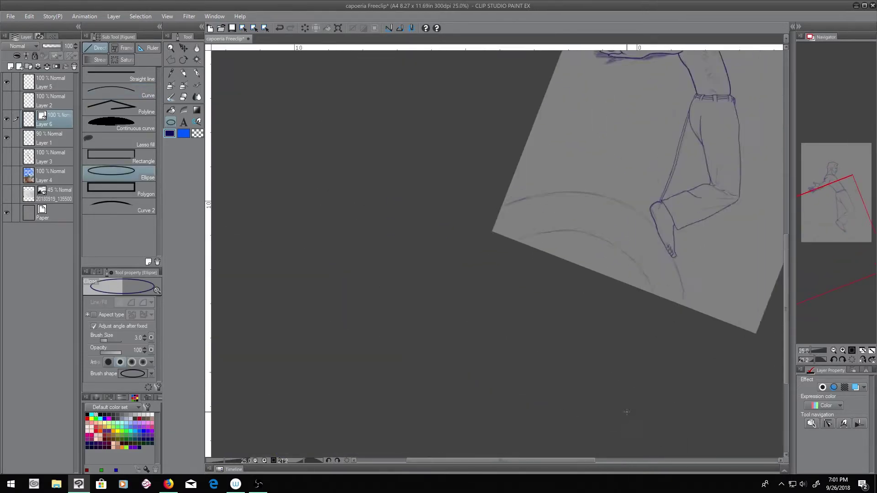
scroll(535, 391, down, 1)
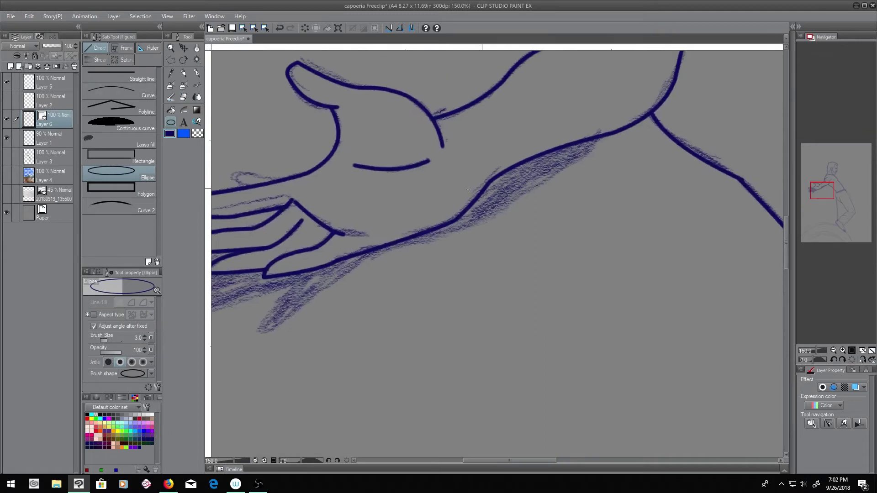
drag(595, 140, 419, 241)
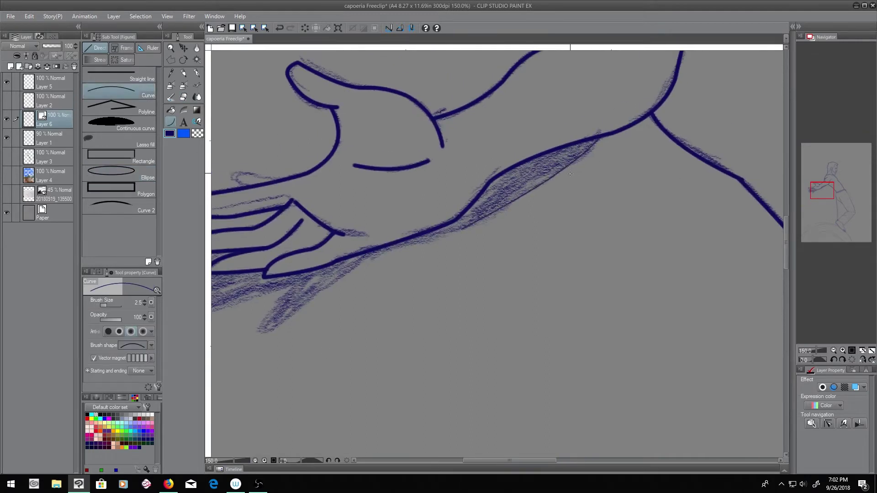
click(495, 224)
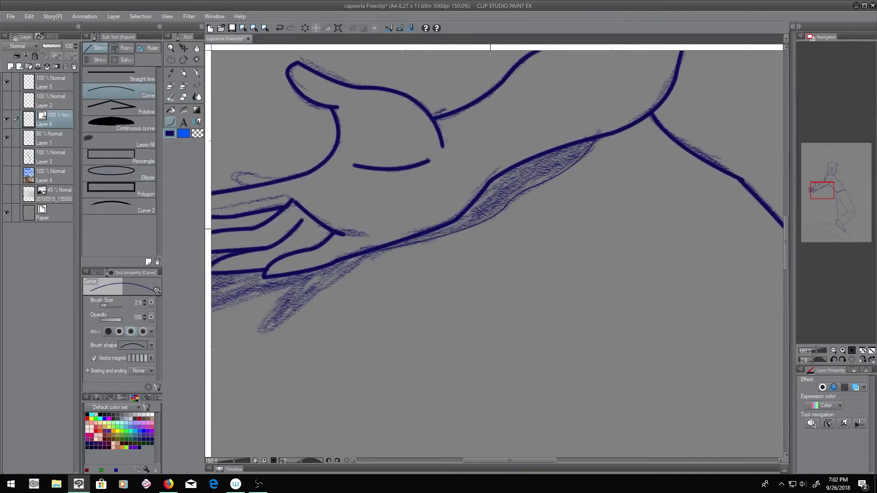
drag(389, 245, 483, 233)
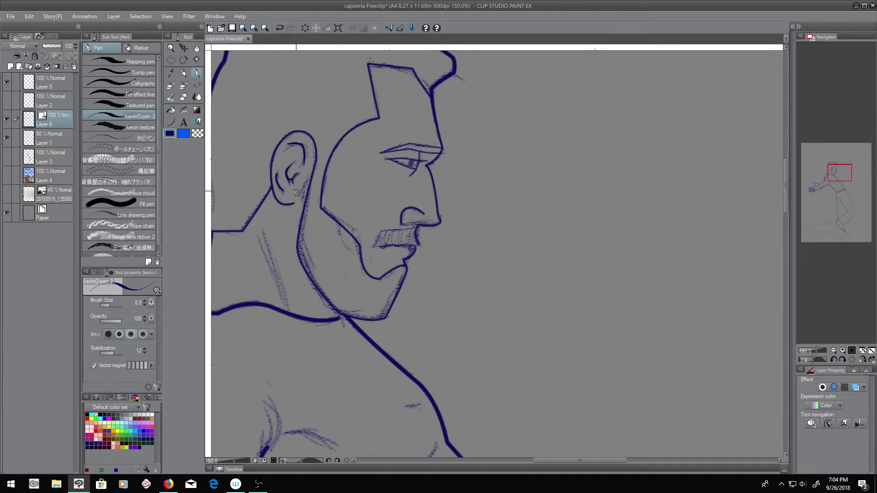
Ink a thick eye line and a dark line under the nose with the textured Pen
drag(295, 191, 378, 186)
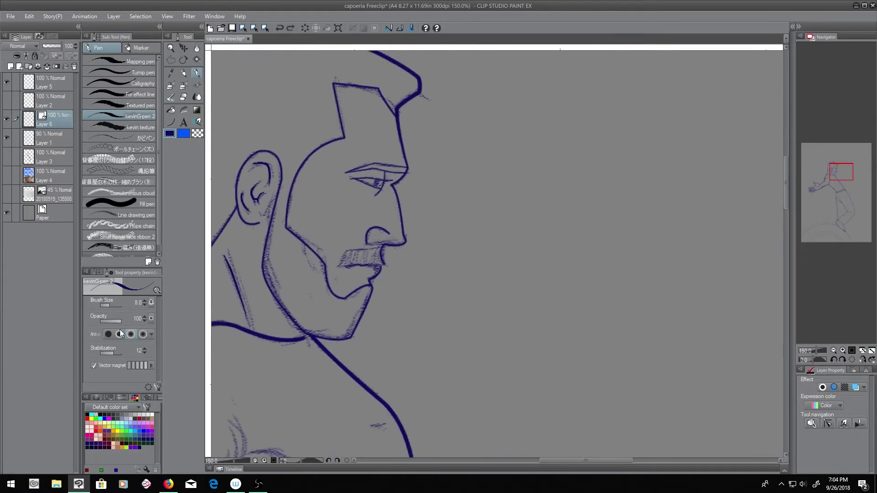
scroll(356, 187, up, 2)
scroll(356, 187, up, 1)
drag(338, 164, 401, 165)
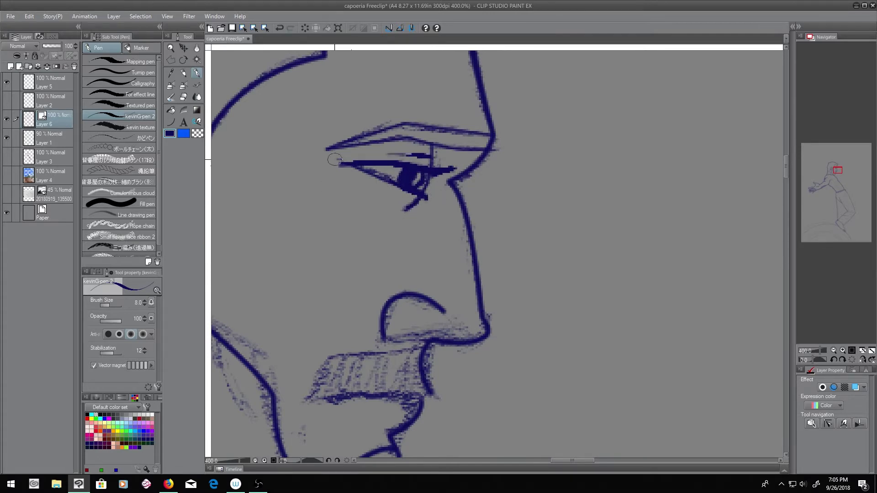
drag(334, 159, 389, 80)
Trace the trouser hem lines and the sole of the foot in textured ink
drag(457, 259, 515, 264)
scroll(473, 255, down, 5)
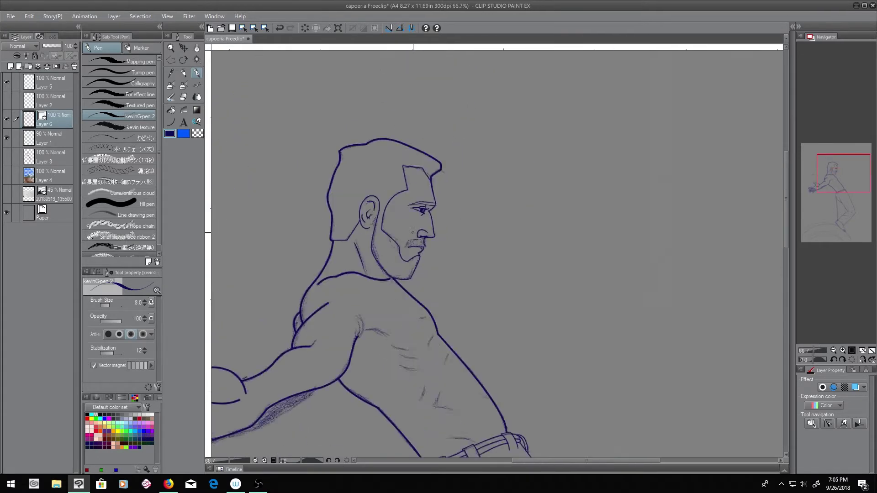
scroll(429, 323, up, 4)
scroll(365, 183, down, 2)
mouse_move(462, 233)
mouse_down()
mouse_move(417, 244)
mouse_move(395, 277)
mouse_move(470, 149)
mouse_move(448, 230)
mouse_move(432, 123)
mouse_up()
scroll(417, 212, down, 2)
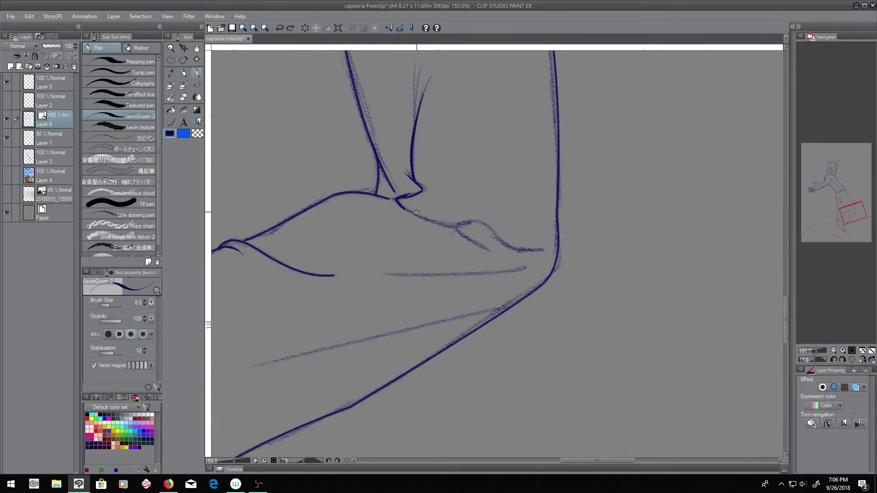
drag(482, 225, 534, 250)
drag(361, 273, 527, 269)
scroll(502, 251, down, 5)
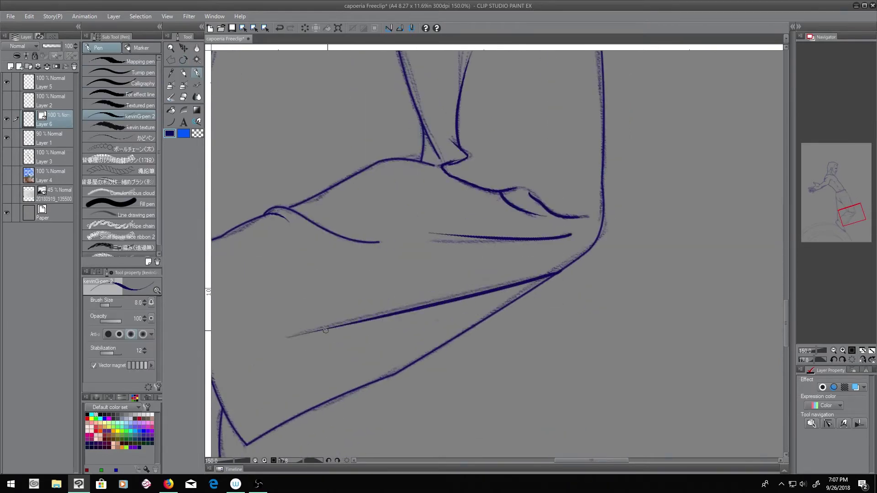
mouse_move(347, 271)
mouse_down()
mouse_move(431, 333)
mouse_move(636, 298)
mouse_up()
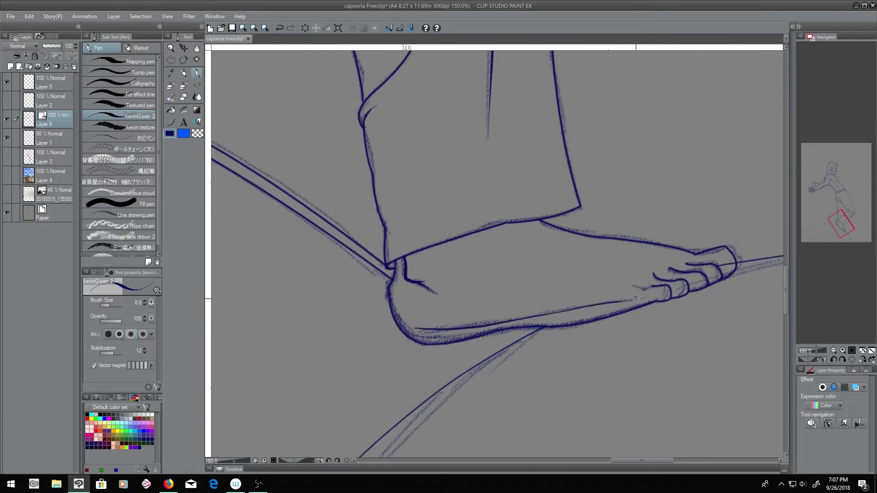
Ink thin crease lines on the palm, redoing the one that ran too long
mouse_move(706, 284)
mouse_down()
mouse_move(496, 238)
mouse_move(753, 206)
mouse_up()
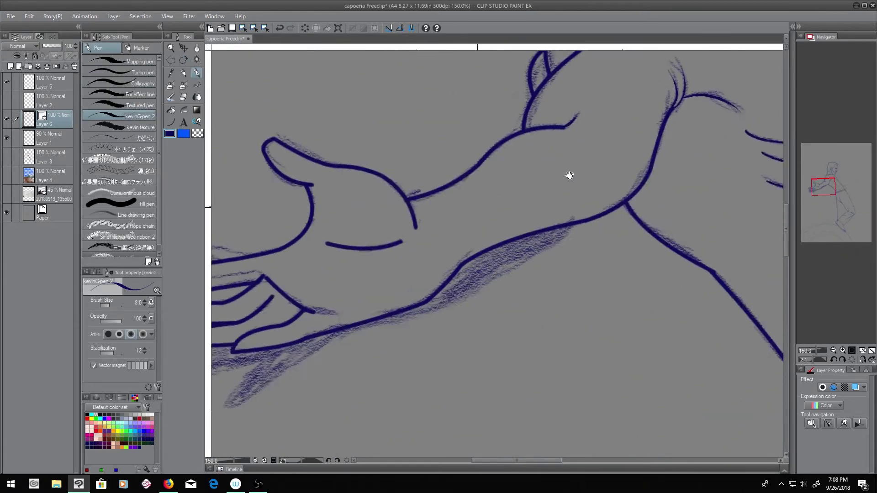
drag(567, 177, 753, 151)
mouse_move(543, 148)
mouse_down()
mouse_move(552, 194)
mouse_move(467, 214)
mouse_up()
key(ctrl+z)
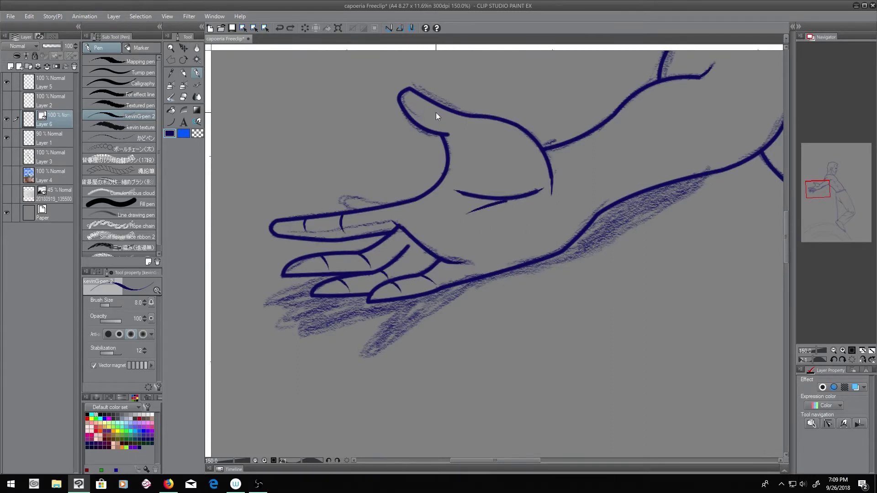
mouse_move(322, 182)
mouse_down()
mouse_move(498, 108)
mouse_move(498, 215)
mouse_up()
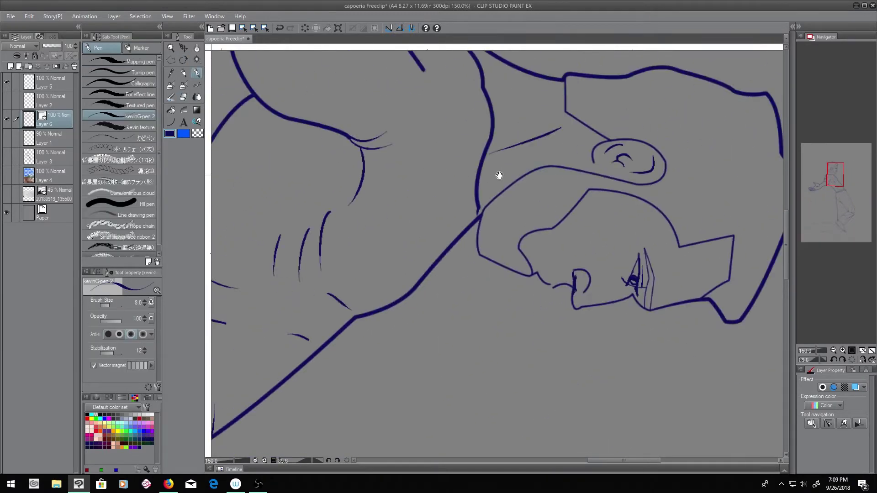
Ink the mustache outline, the mouth-to-chin line and a darker lower-lip line
key(Home)
scroll(402, 206, up, 2)
scroll(402, 205, up, 2)
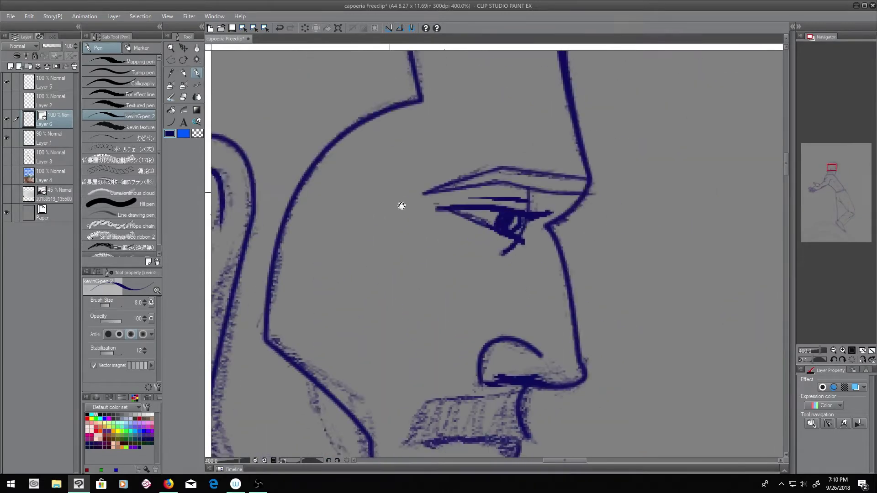
drag(401, 206, 402, 53)
mouse_move(491, 248)
mouse_down()
mouse_move(424, 244)
mouse_move(390, 324)
mouse_up()
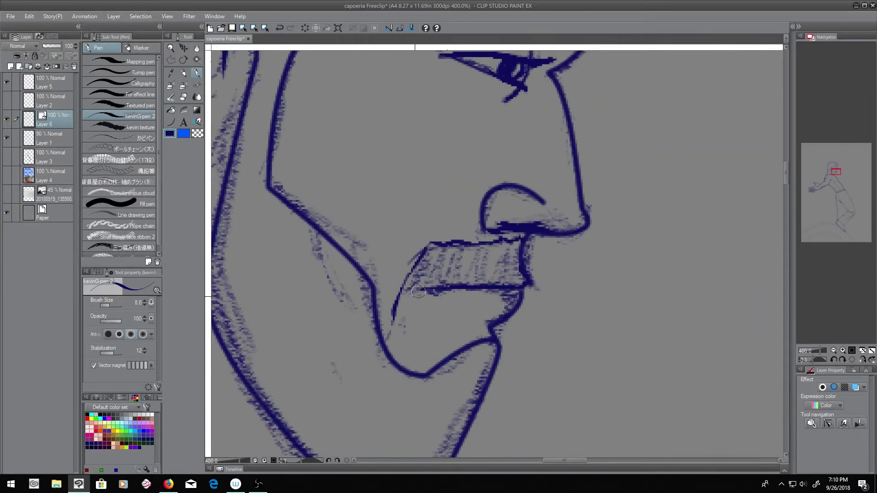
mouse_move(413, 296)
mouse_down()
mouse_move(399, 375)
mouse_move(523, 285)
mouse_up()
drag(427, 244, 415, 302)
scroll(416, 303, down, 5)
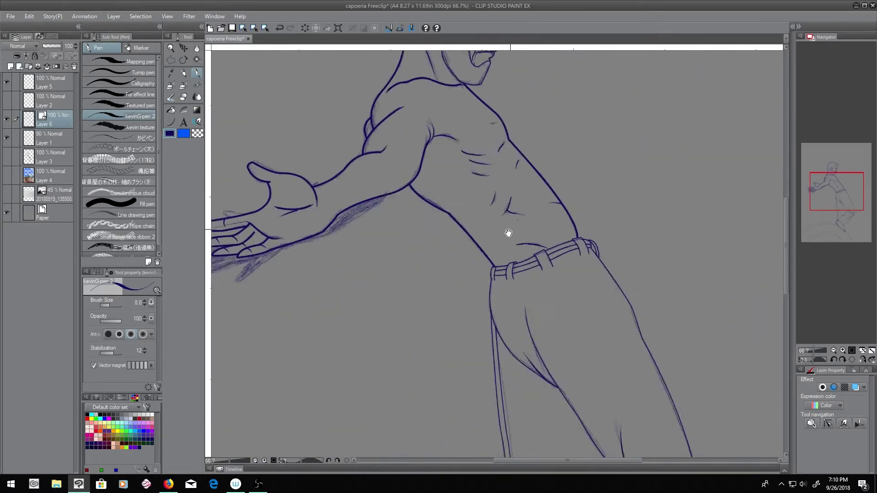
scroll(507, 235, up, 5)
Draw criss-cross curve hatching across the left and middle sections of the belt
key(u)
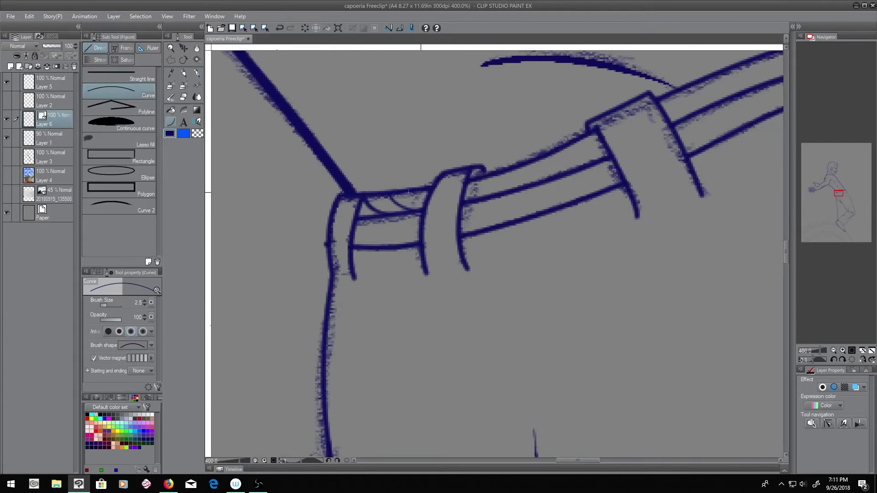
drag(384, 214, 603, 155)
mouse_move(703, 114)
mouse_down()
mouse_move(461, 207)
mouse_move(396, 254)
mouse_up()
click(413, 269)
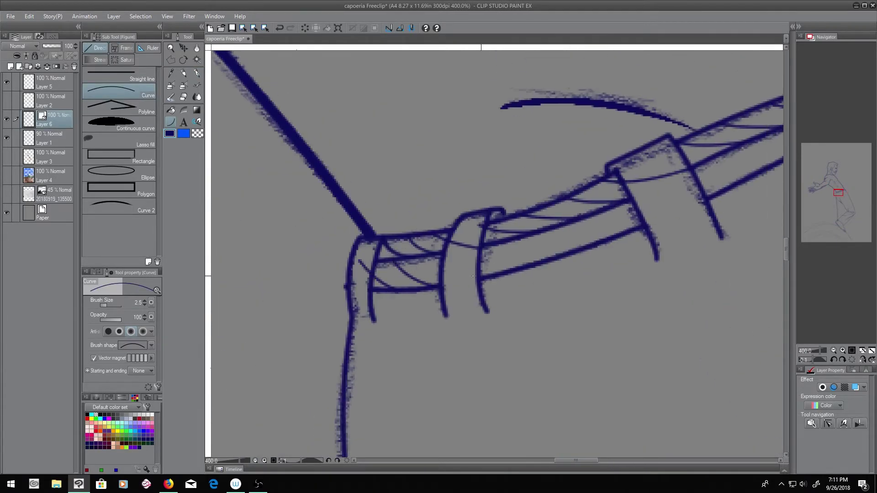
mouse_move(652, 222)
mouse_down()
mouse_move(515, 261)
mouse_move(442, 268)
mouse_up()
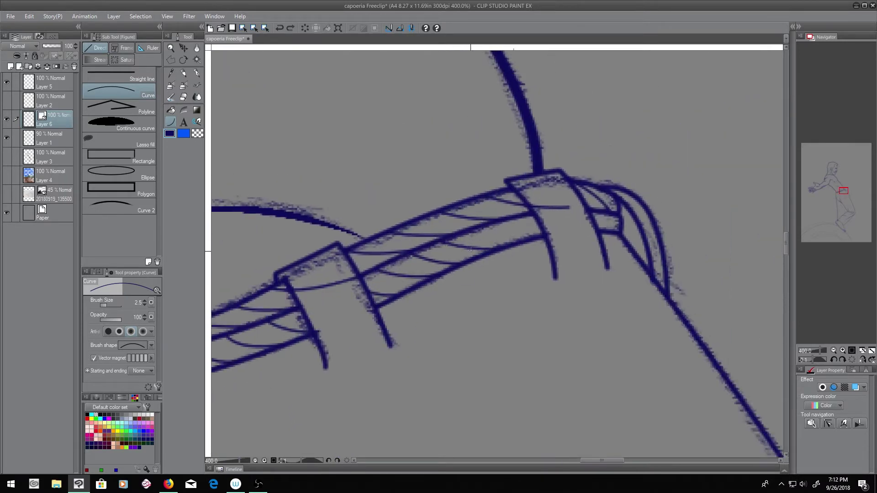
drag(593, 239, 455, 262)
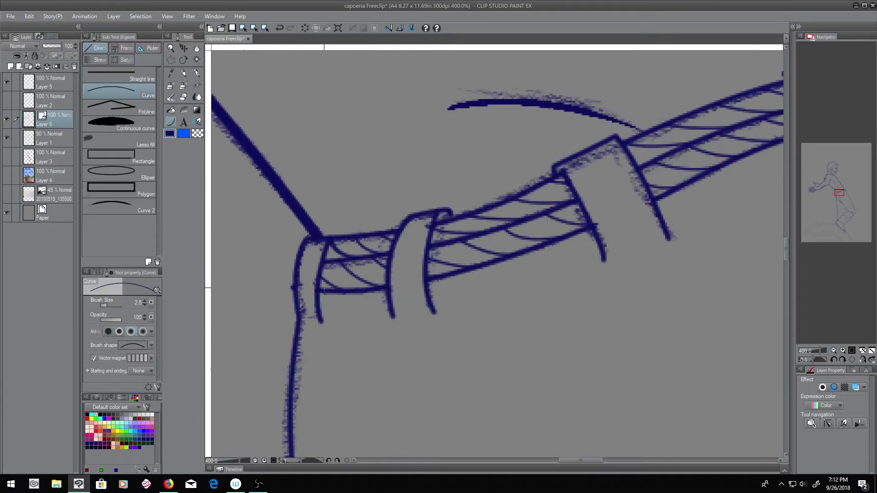
drag(321, 260, 366, 290)
drag(324, 289, 375, 255)
drag(464, 241, 431, 278)
drag(506, 228, 462, 270)
drag(547, 215, 511, 253)
Continue the diagonal belt hatching along the right section and fill in gaps
drag(356, 289, 187, 372)
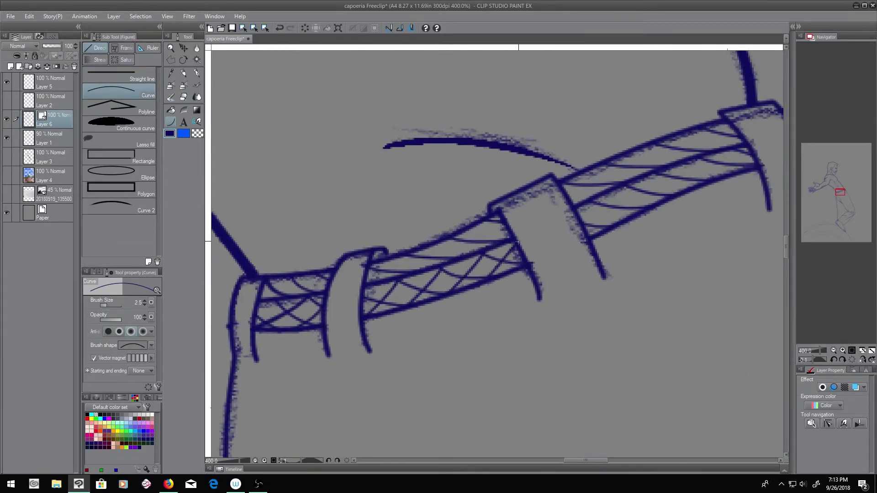
drag(520, 228, 501, 270)
mouse_move(543, 246)
mouse_down()
mouse_move(561, 220)
mouse_move(594, 211)
mouse_up()
drag(608, 222, 633, 192)
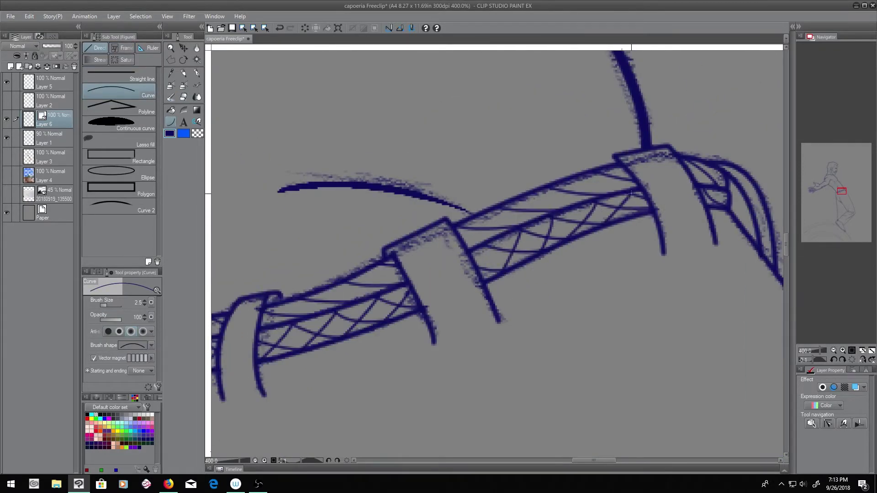
drag(428, 279, 589, 249)
drag(347, 311, 375, 290)
drag(514, 264, 542, 237)
drag(542, 236, 485, 272)
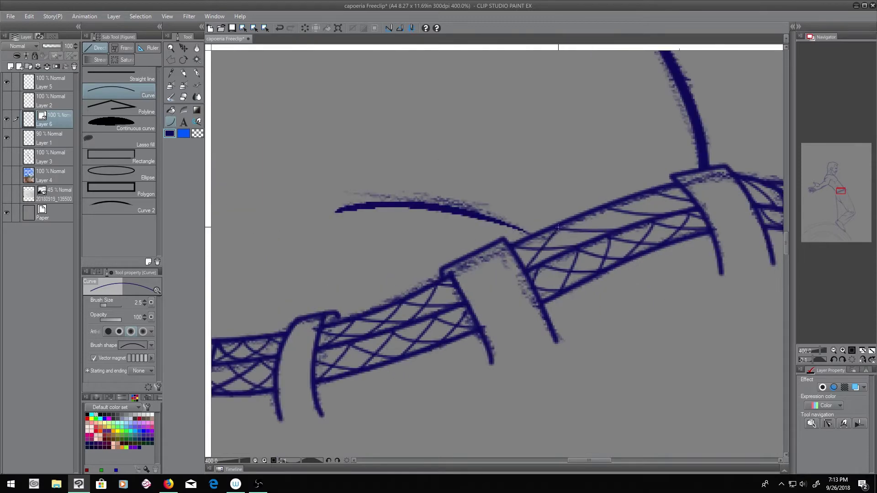
drag(571, 247, 609, 210)
drag(653, 216, 558, 260)
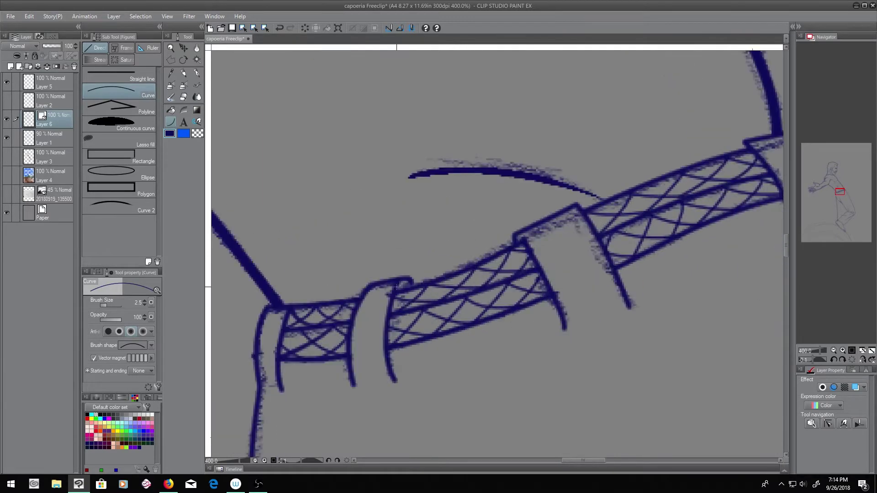
Add crossing diagonal strokes between the two strap lines of the cord down the pants
key(e)
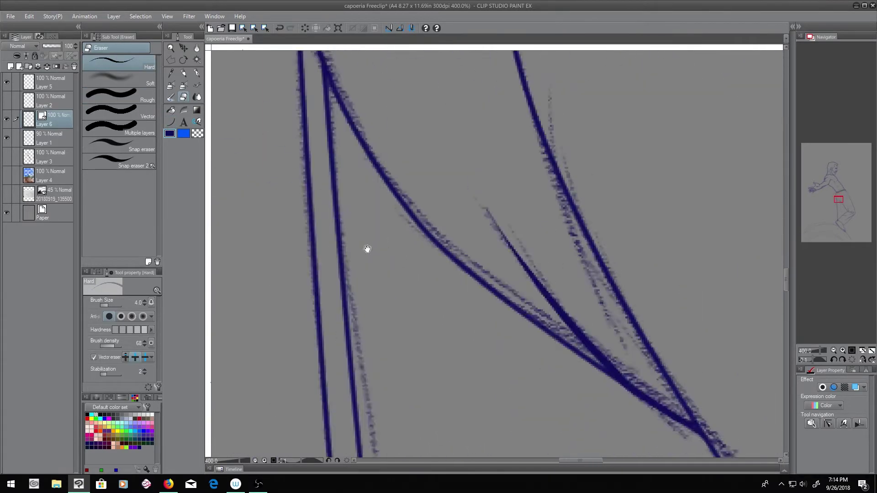
key(u)
mouse_move(402, 167)
mouse_down()
mouse_move(468, 201)
mouse_move(449, 206)
mouse_up()
scroll(434, 183, right, 3)
scroll(433, 183, right, 2)
drag(394, 186, 436, 217)
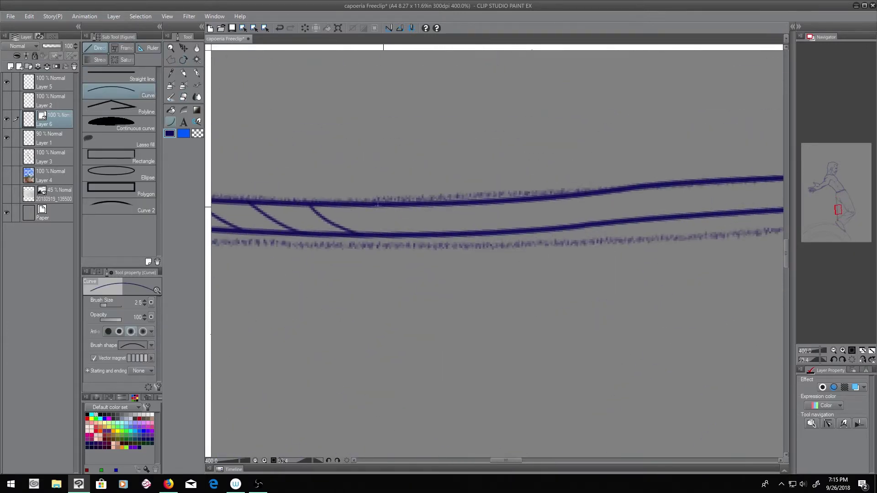
scroll(434, 205, up, 5)
scroll(425, 242, up, 3)
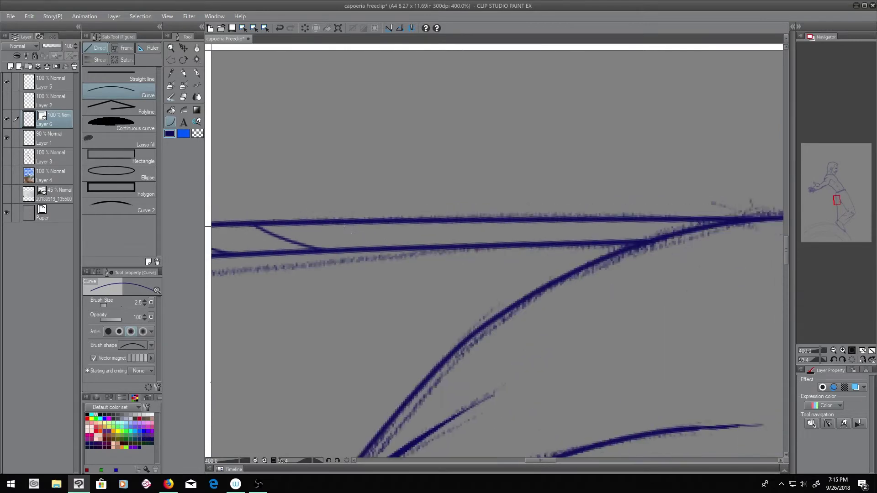
scroll(386, 228, up, 2)
scroll(523, 236, down, 2)
drag(420, 235, 345, 250)
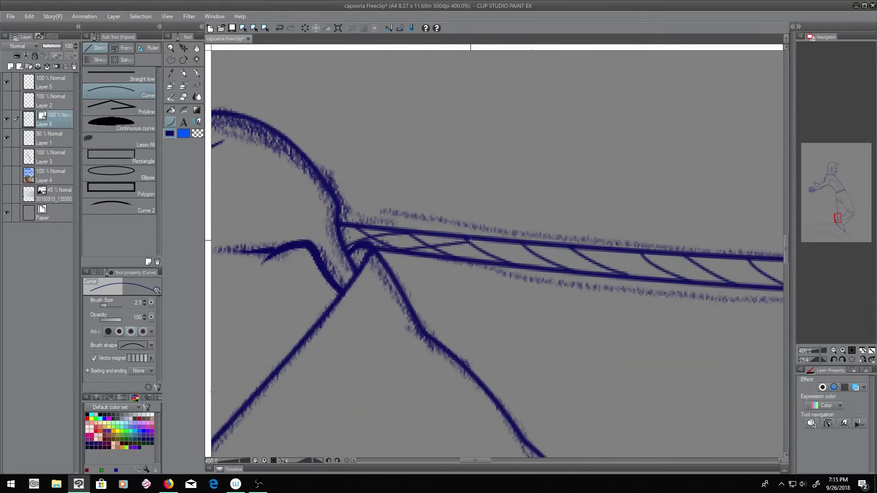
Scroll along the cord, then reset the canvas rotation to show the figure upright
scroll(421, 235, down, 2)
scroll(424, 266, down, 2)
scroll(424, 266, up, 2)
scroll(429, 274, up, 2)
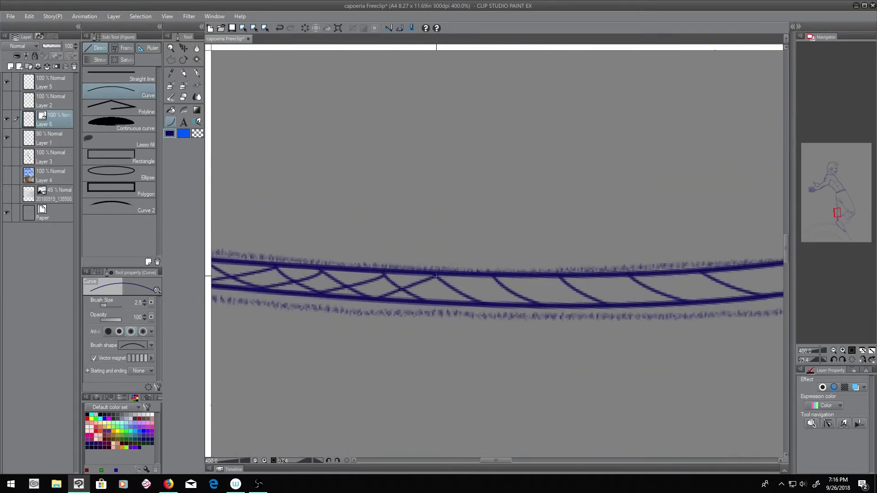
scroll(433, 280, up, 2)
scroll(438, 286, up, 2)
scroll(457, 291, up, 2)
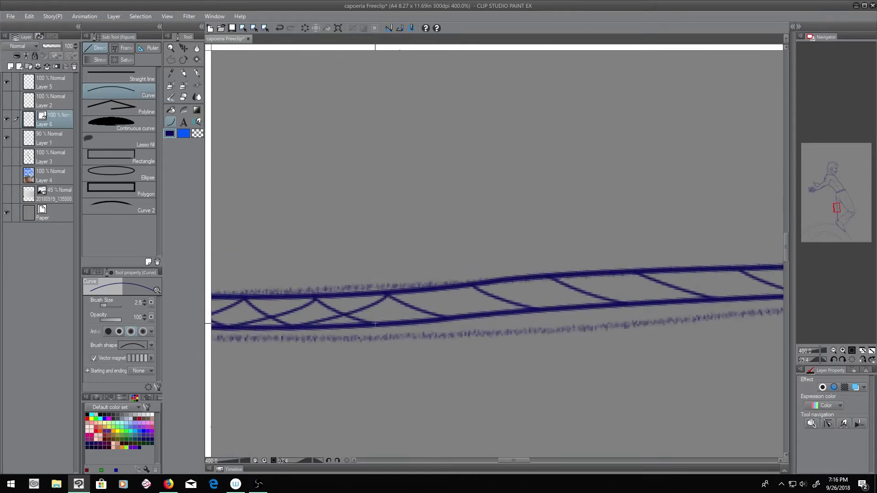
scroll(475, 295, up, 2)
scroll(496, 299, up, 2)
scroll(499, 300, up, 2)
scroll(426, 303, up, 2)
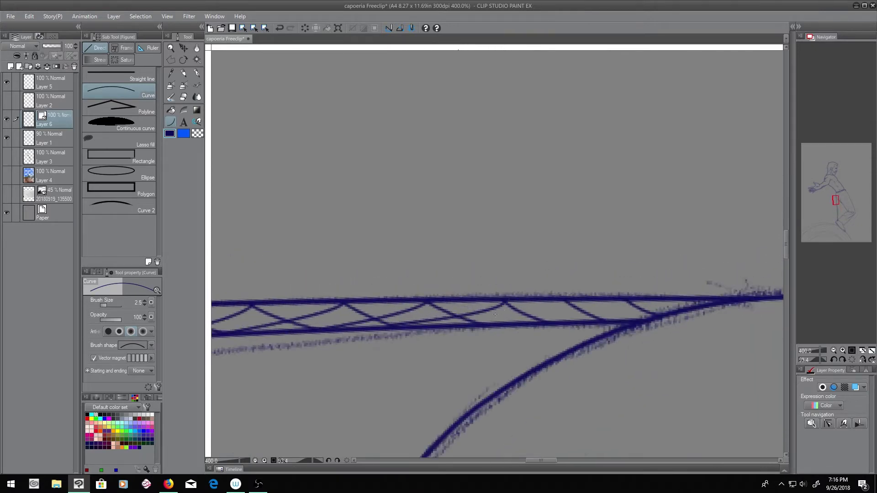
click(852, 359)
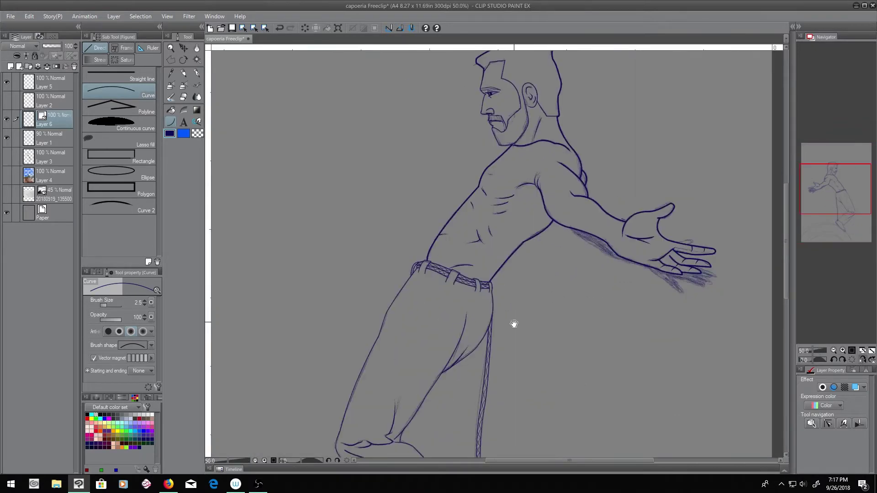
Draw straight radial lines dividing the arch under the foot into blocks
scroll(475, 251, down, 2)
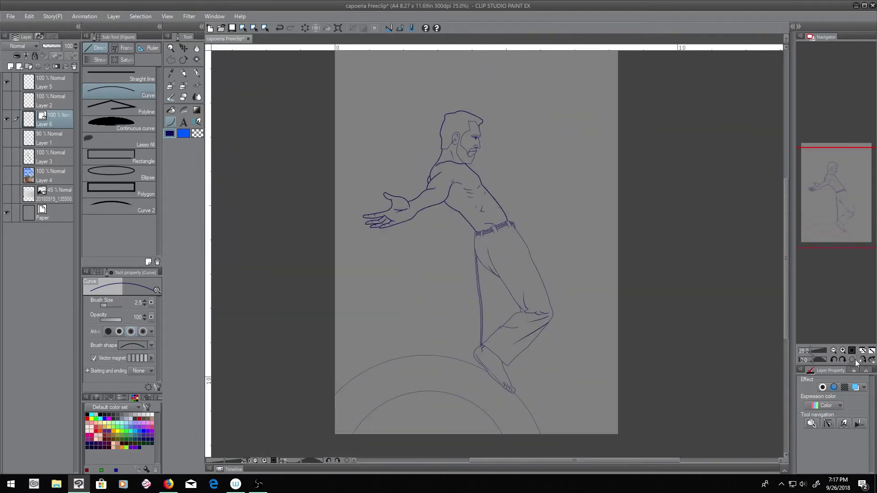
scroll(462, 315, up, 2)
scroll(372, 259, down, 2)
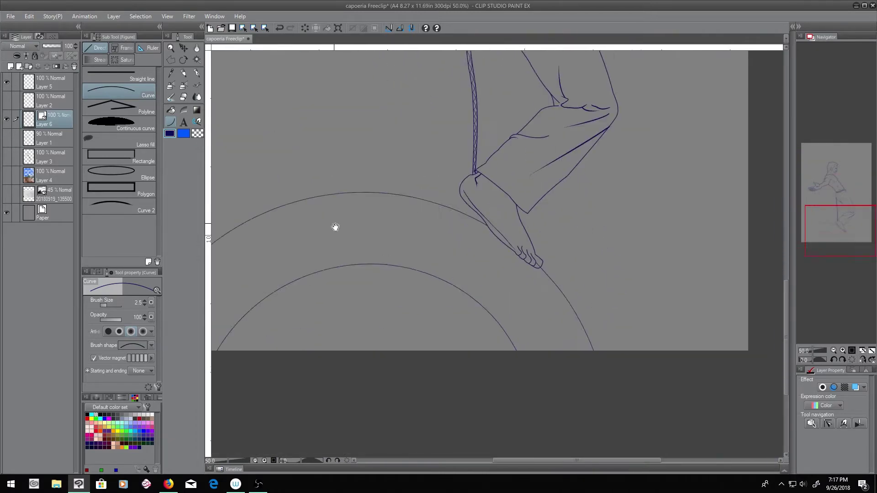
click(118, 77)
drag(373, 175, 391, 261)
key(ctrl+z)
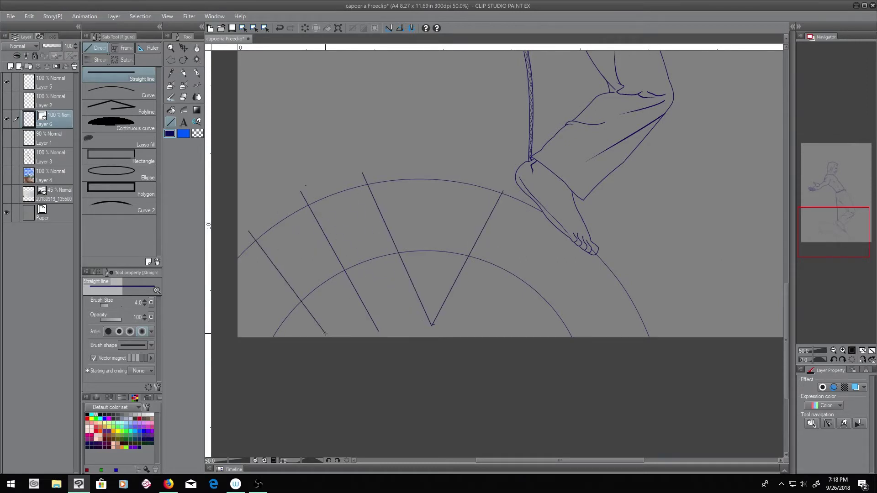
drag(325, 334, 322, 336)
drag(238, 297, 277, 337)
key(ctrl+z)
drag(558, 212, 481, 335)
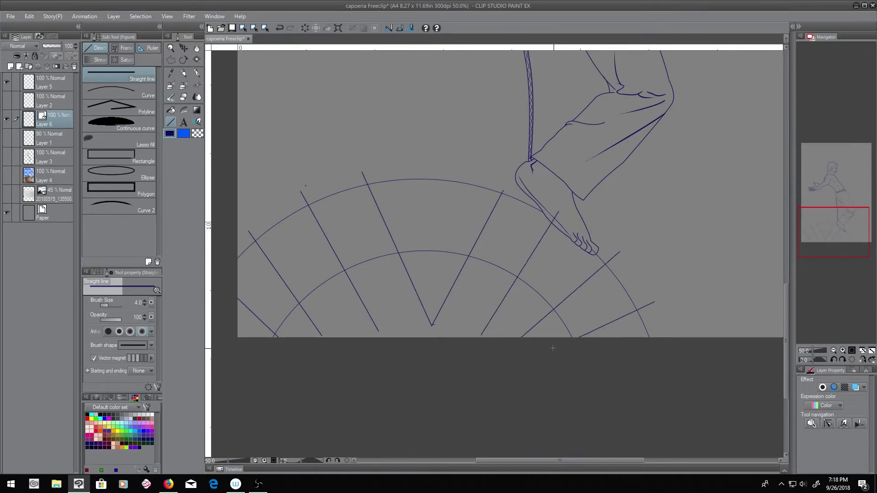
Erase the dividing-line ends that overshoot the arch
key(e)
drag(251, 235, 437, 327)
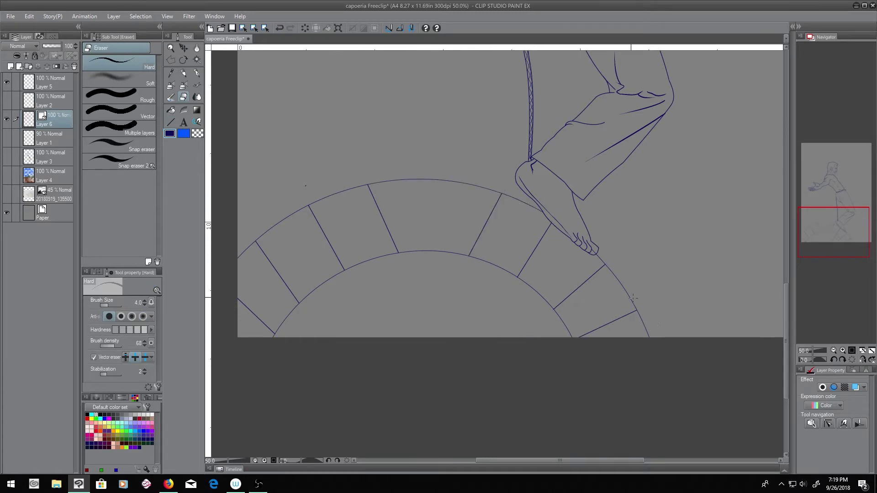
scroll(632, 298, up, 10)
key(p)
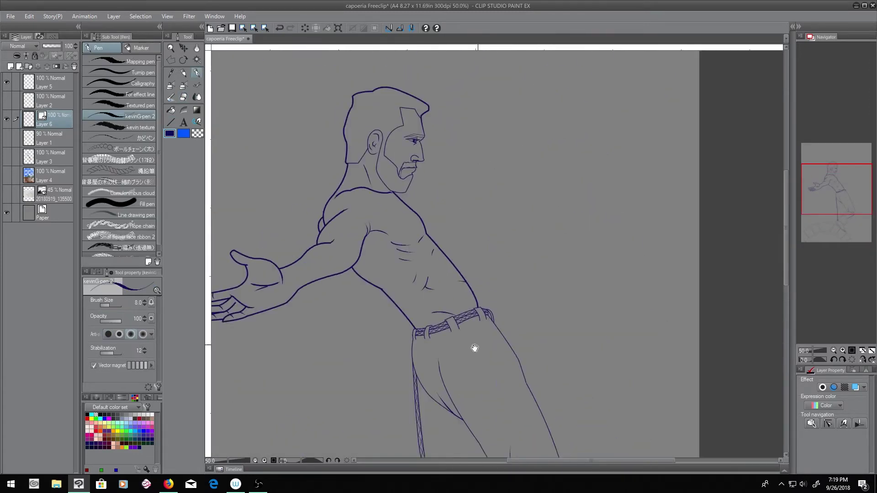
drag(474, 348, 456, 209)
Sketch thin cloud and horizon lines behind the figure on Layer 5 with the pencil
click(50, 82)
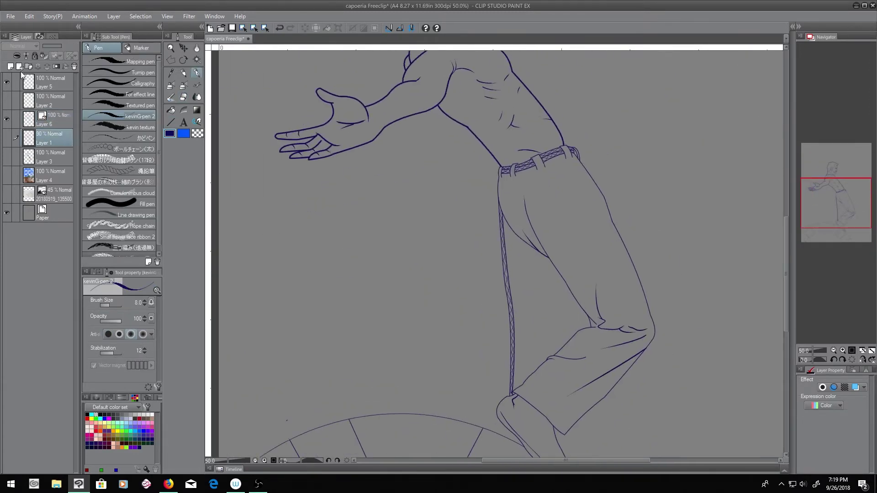
key(ctrl+minus)
key(p)
key(p)
key(ctrl+z)
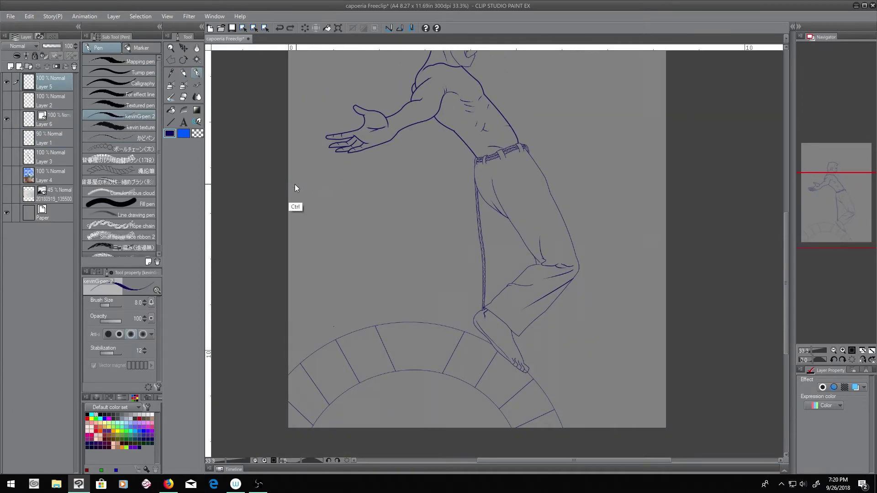
drag(402, 156, 355, 226)
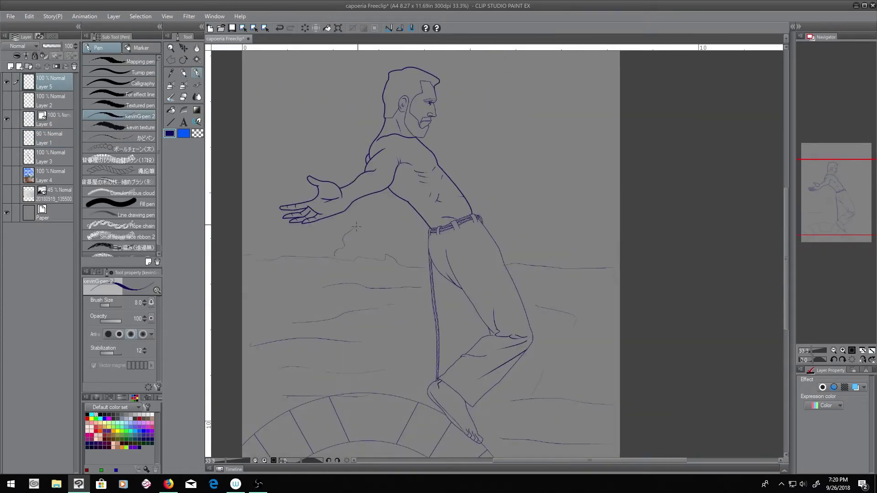
drag(597, 212, 574, 255)
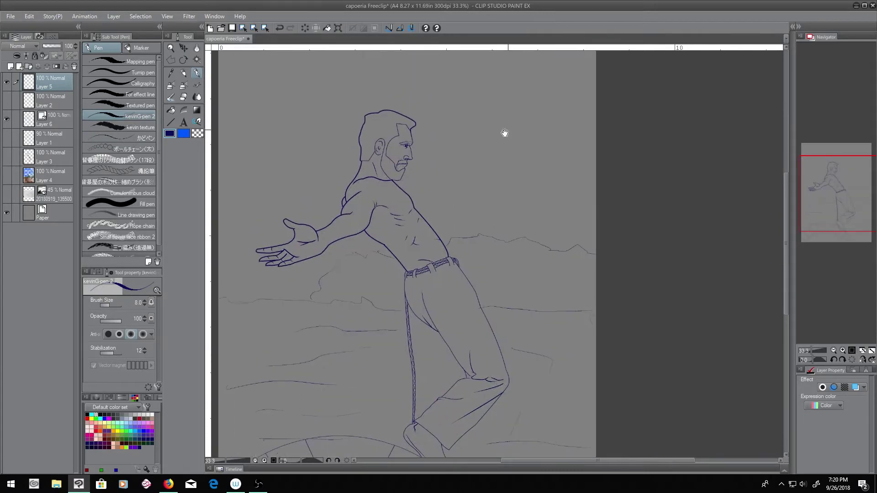
drag(452, 110, 546, 104)
drag(276, 295, 302, 268)
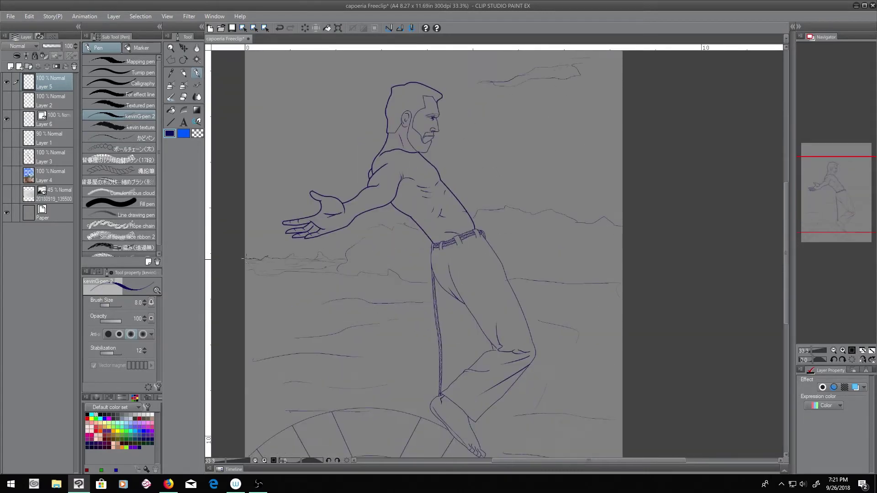
scroll(244, 258, down, 1)
Hide Layer 5, then fill the figure's selection, expanded 3 px, near-black on a new layer
click(6, 82)
click(50, 120)
key(w)
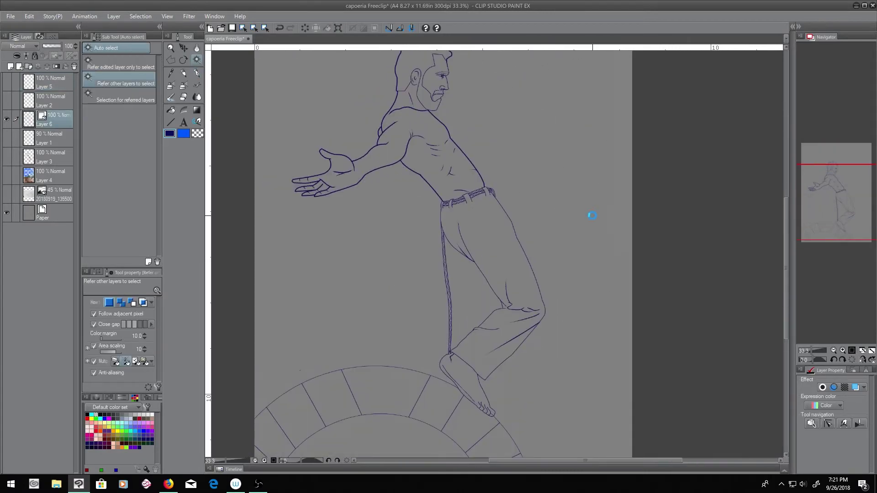
key(ctrl+shift+n)
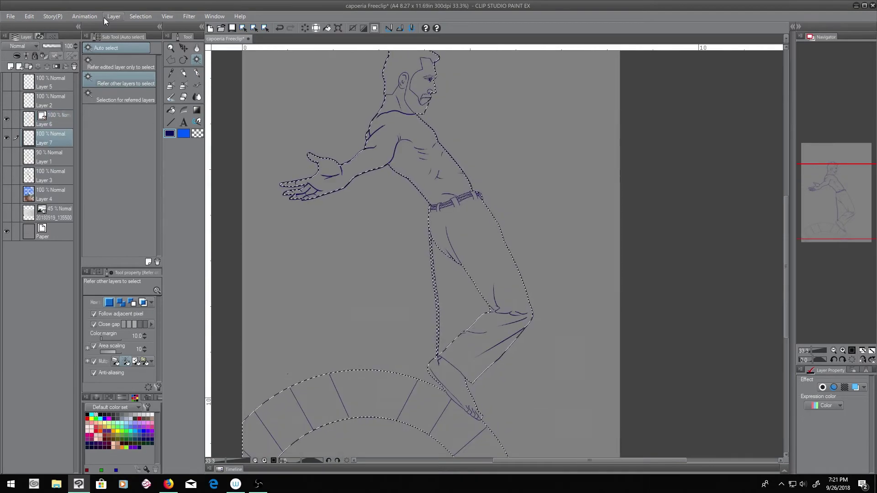
click(140, 16)
click(156, 69)
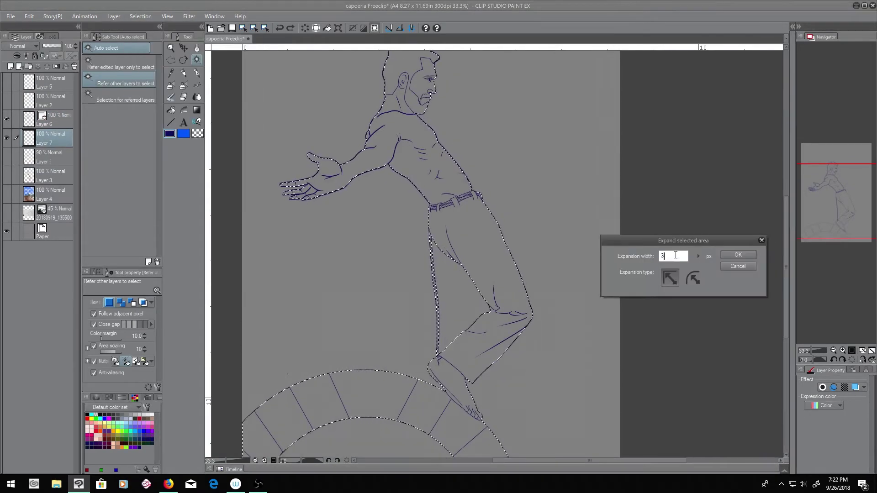
key(Return)
click(135, 418)
key(alt+BackSpace)
key(ctrl+d)
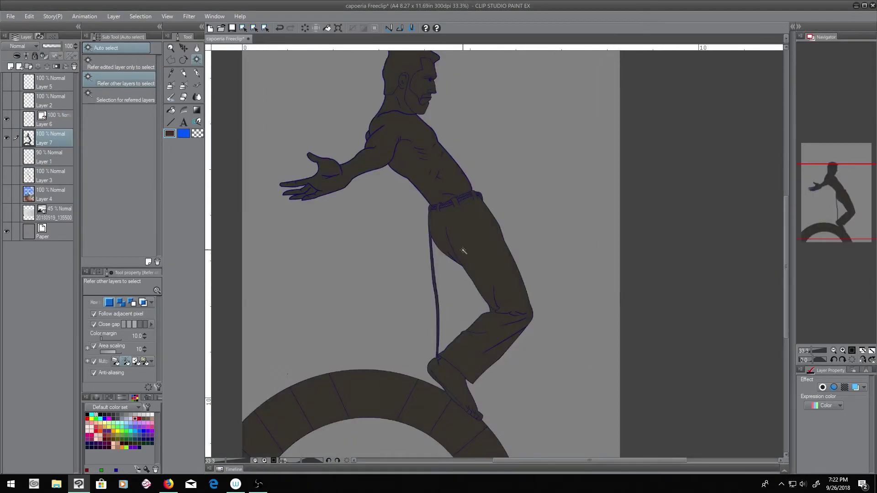
Add a new Multiply layer above Layer 6 and pick a maroon colour
scroll(430, 207, up, 3)
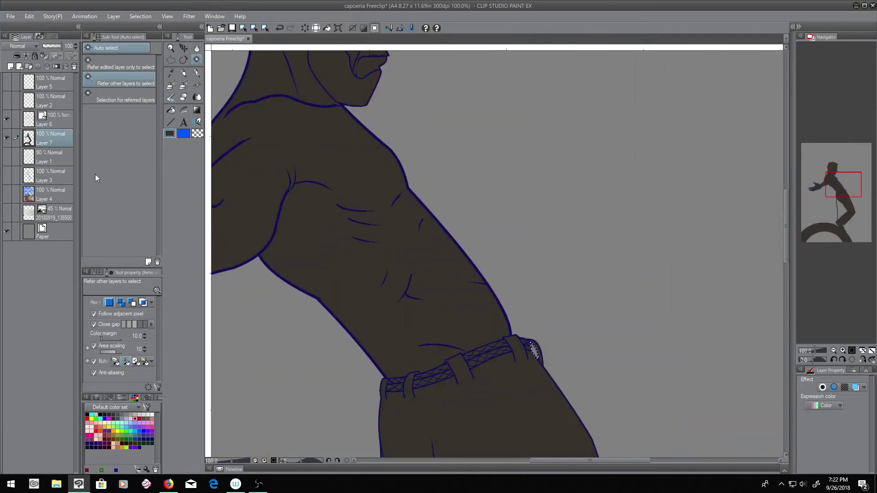
mouse_move(457, 452)
mouse_down()
mouse_move(490, 226)
mouse_move(776, 456)
mouse_up()
click(51, 121)
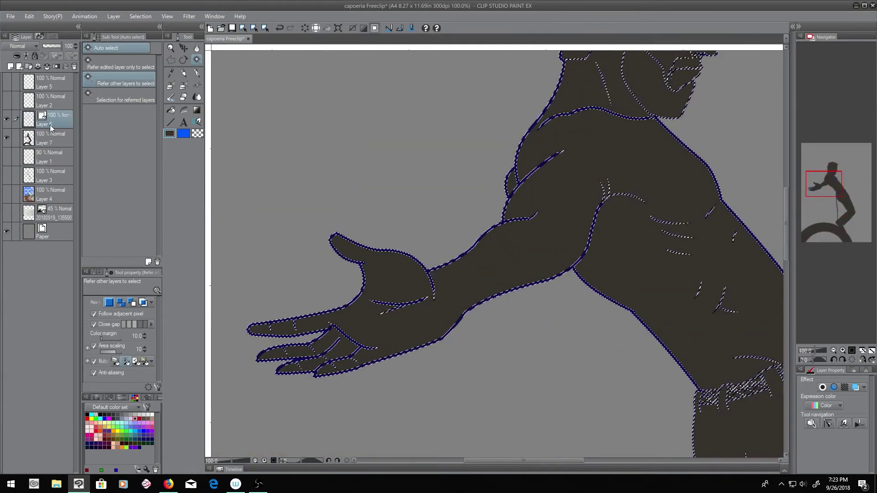
click(10, 66)
click(122, 397)
click(147, 445)
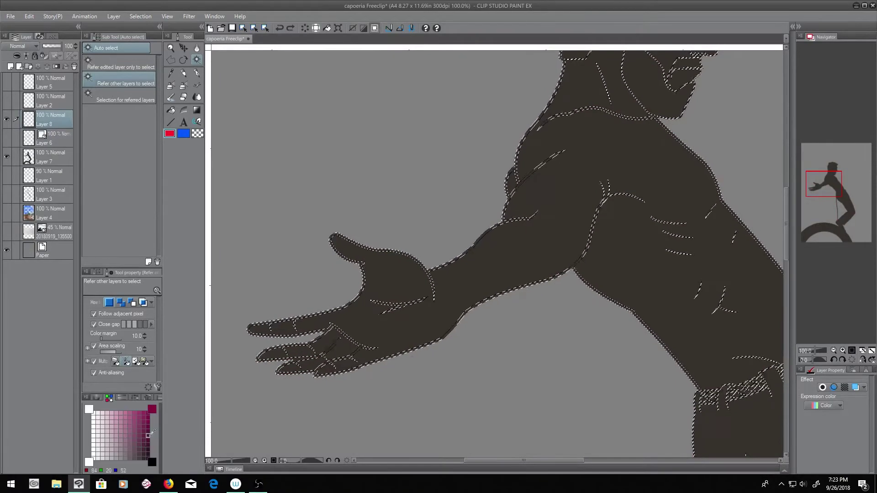
click(18, 46)
click(10, 73)
key(ctrl+d)
On Layer 7, auto-select the figure's skin areas and pan to check the face
drag(514, 197, 368, 261)
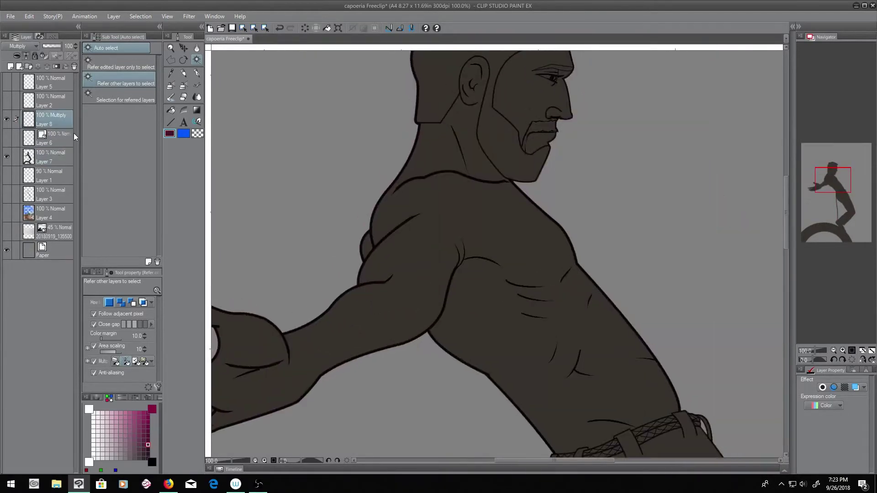
click(52, 154)
click(534, 254)
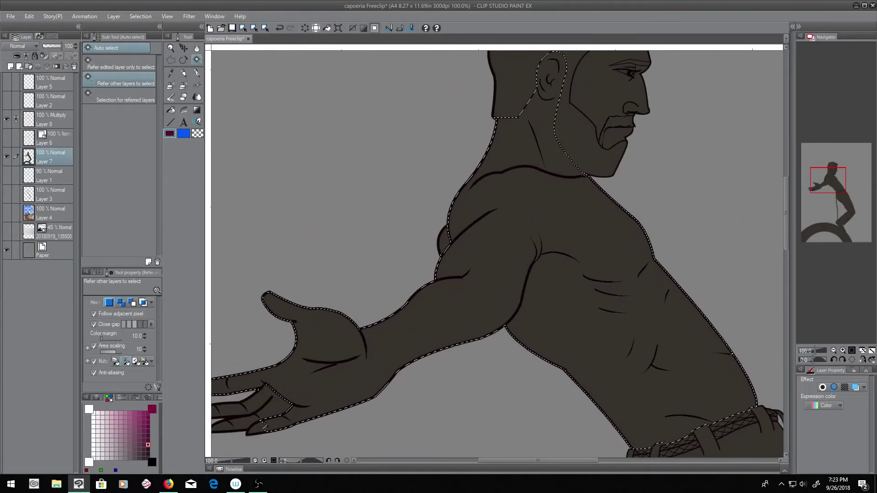
click(56, 484)
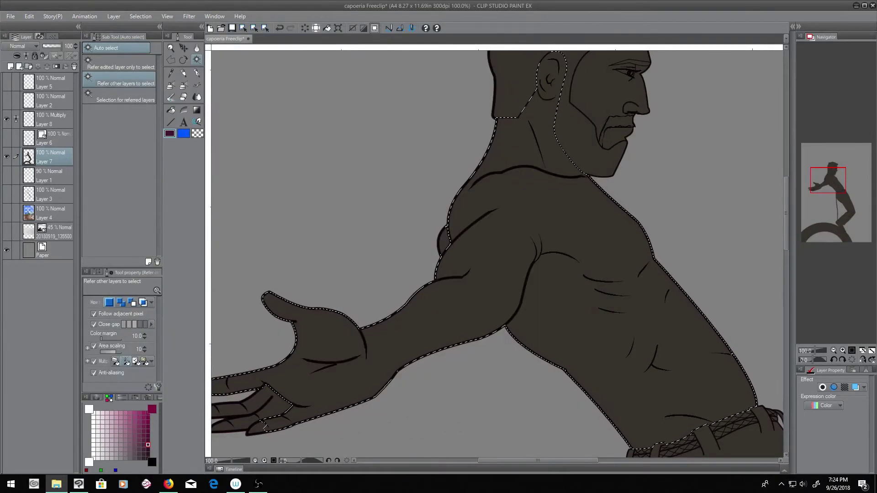
mouse_move(623, 146)
mouse_down()
mouse_move(541, 219)
mouse_move(678, 82)
mouse_up()
Zoom in on the face and subtract the eye from the skin selection
mouse_move(776, 411)
mouse_down()
mouse_move(461, 314)
mouse_move(174, 85)
mouse_up()
click(174, 85)
scroll(456, 409, up, 4)
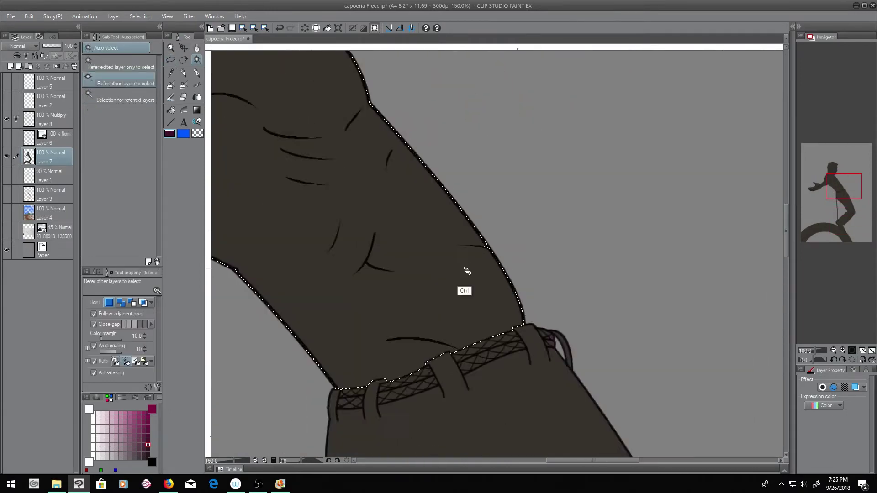
key(u)
key(m)
drag(523, 308, 431, 248)
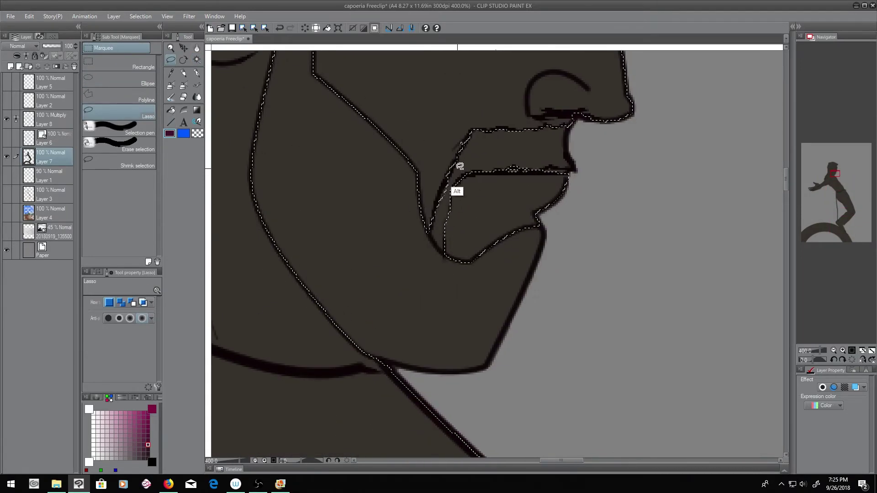
drag(504, 169, 374, 374)
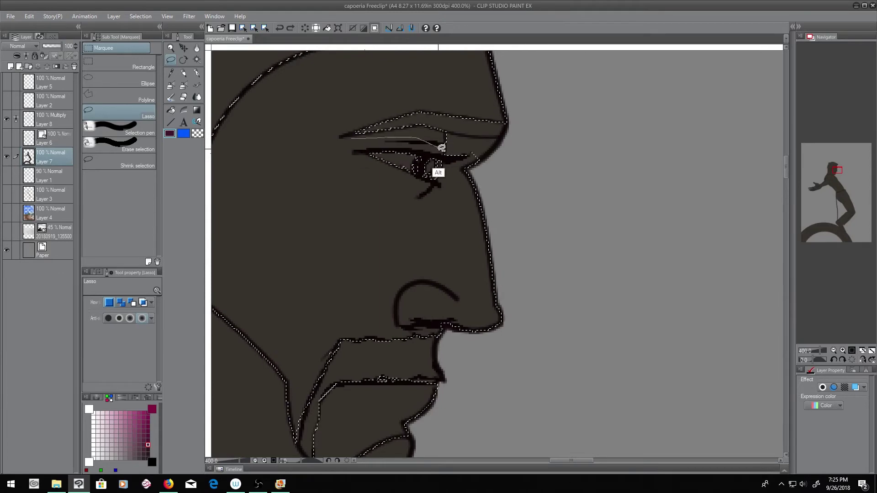
key(w)
drag(404, 383, 480, 261)
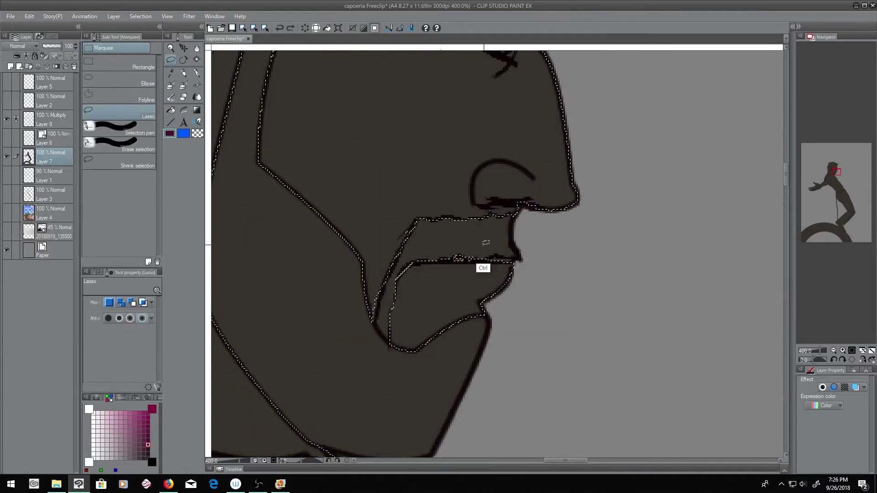
Add the lower lip to the skin selection and zoom back out
key(m)
drag(457, 228, 544, 294)
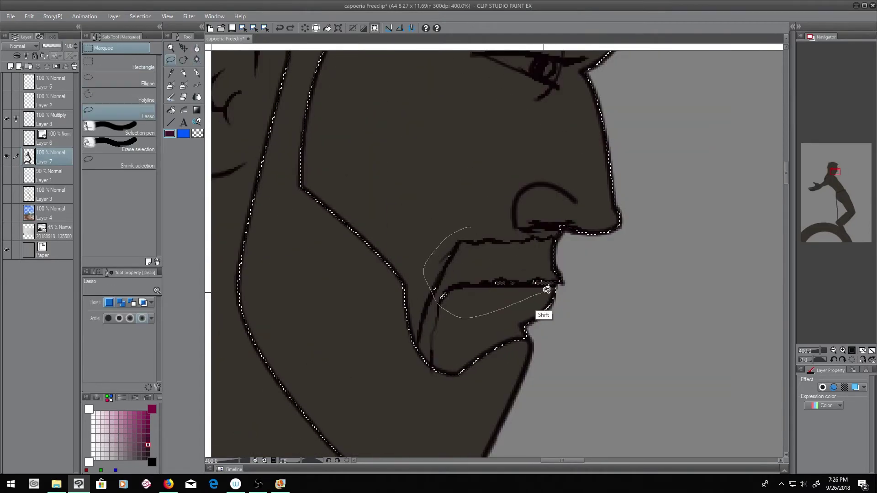
drag(329, 140, 580, 287)
scroll(534, 200, down, 3)
key(w)
scroll(558, 180, down, 3)
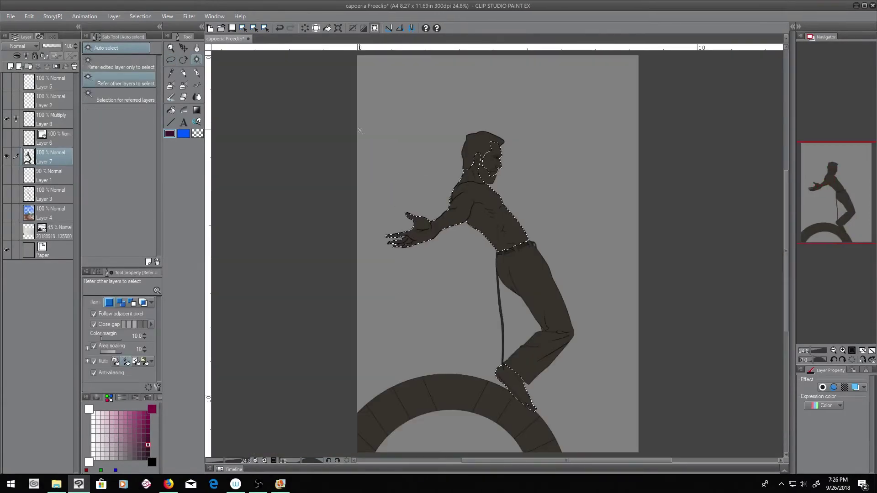
Fill the skin selection tan and select the pants area
click(109, 398)
click(118, 448)
scroll(463, 315, down, 5)
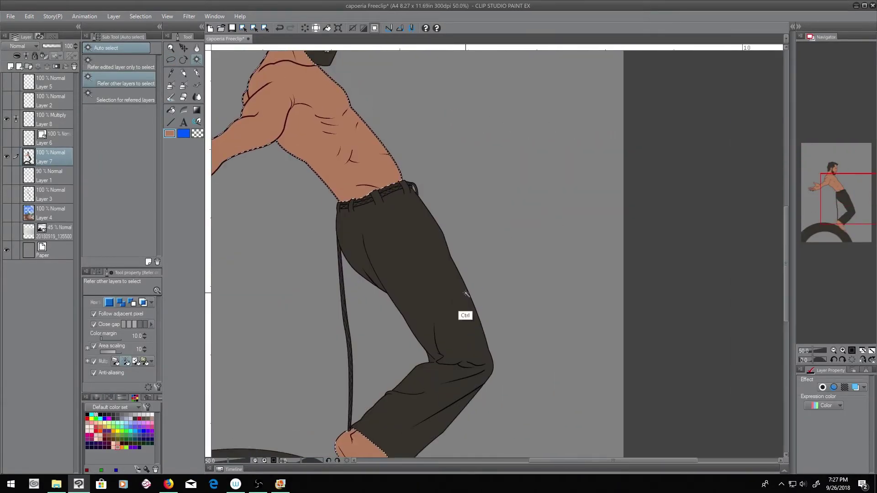
click(463, 315)
scroll(463, 315, up, 4)
scroll(463, 228, down, 3)
Refine the pants selection around the waistband with the lasso
key(m)
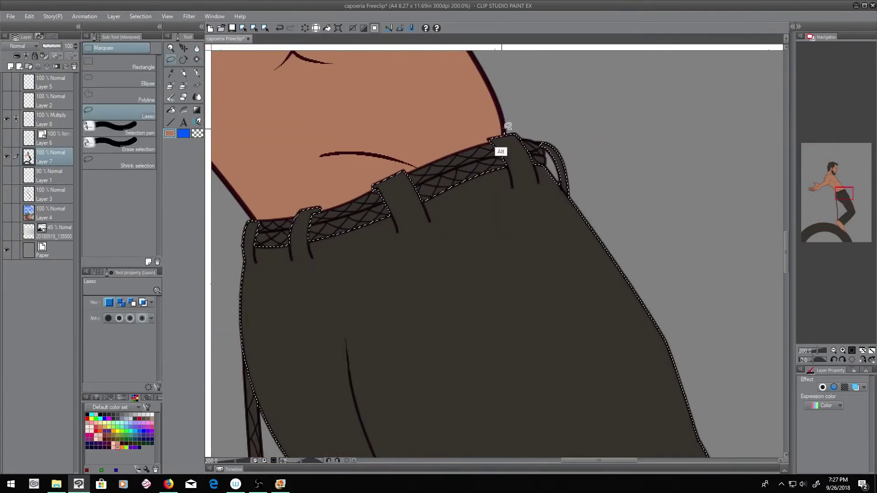
scroll(503, 137, down, 3)
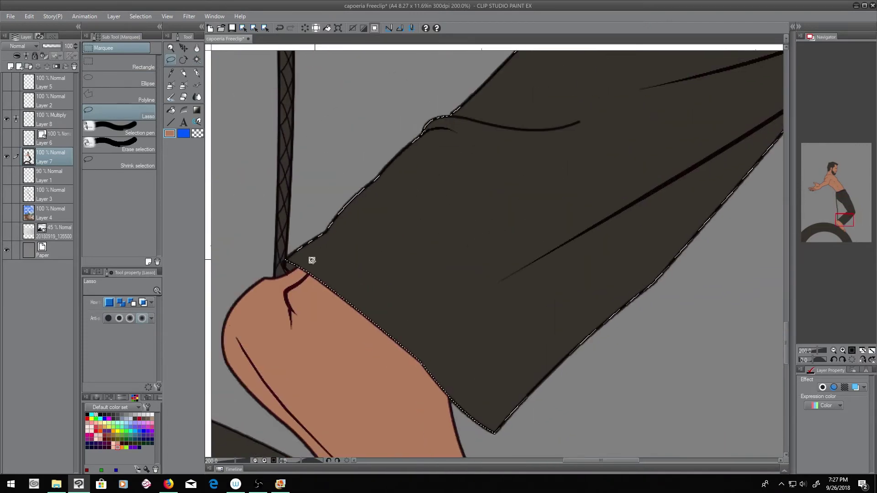
mouse_move(309, 257)
mouse_down()
mouse_move(366, 287)
mouse_move(493, 256)
mouse_move(358, 307)
mouse_up()
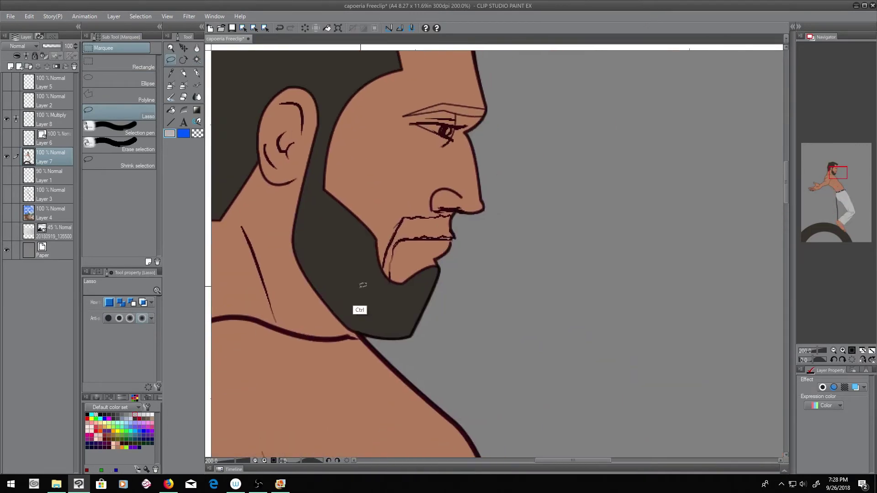
scroll(469, 298, down, 5)
scroll(364, 259, up, 3)
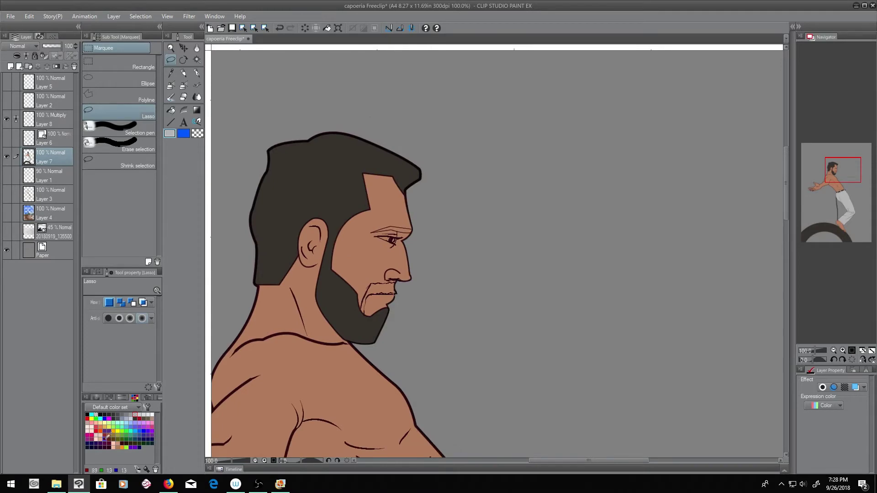
Fill the hair and beard dark brown
key(w)
click(313, 201)
key(g)
click(349, 303)
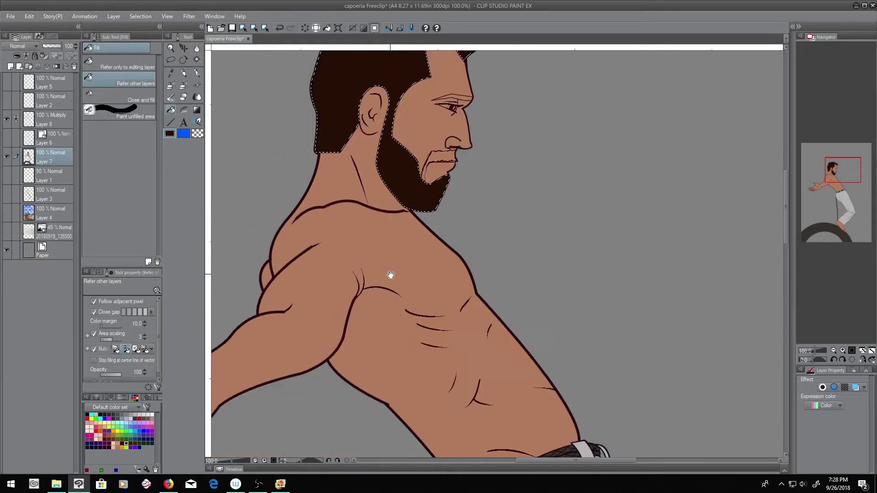
drag(391, 274, 332, 210)
Fill the eyebrow dark brown and the eye white with white
key(ctrl+d)
click(319, 194)
key(p)
scroll(263, 206, up, 4)
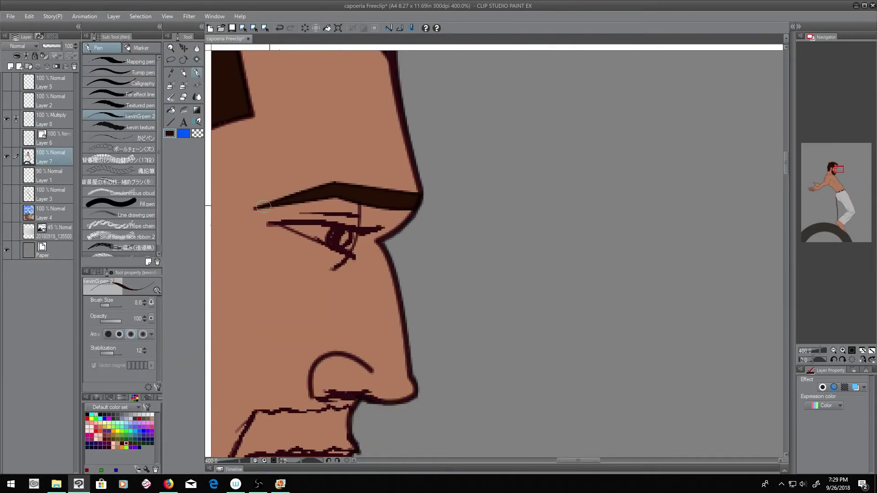
key(g)
click(320, 228)
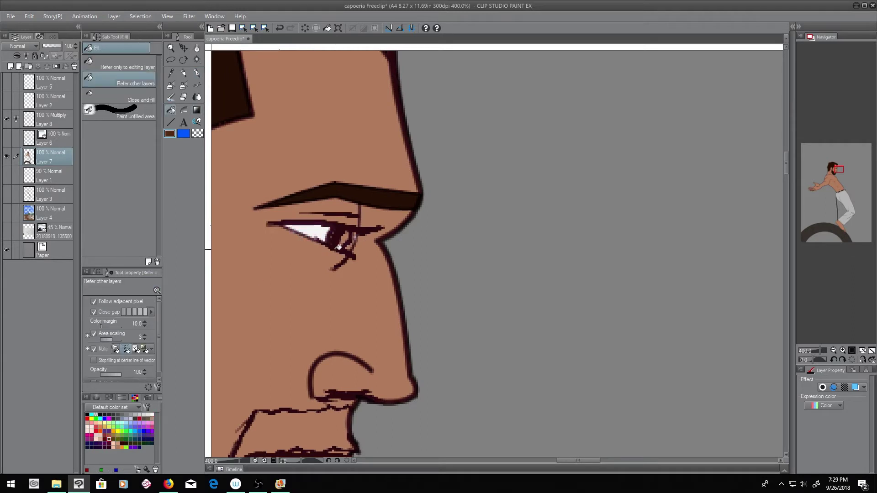
Draw the lip, mouth-side and chin lines, and paint the mustache solid dark brown
key(p)
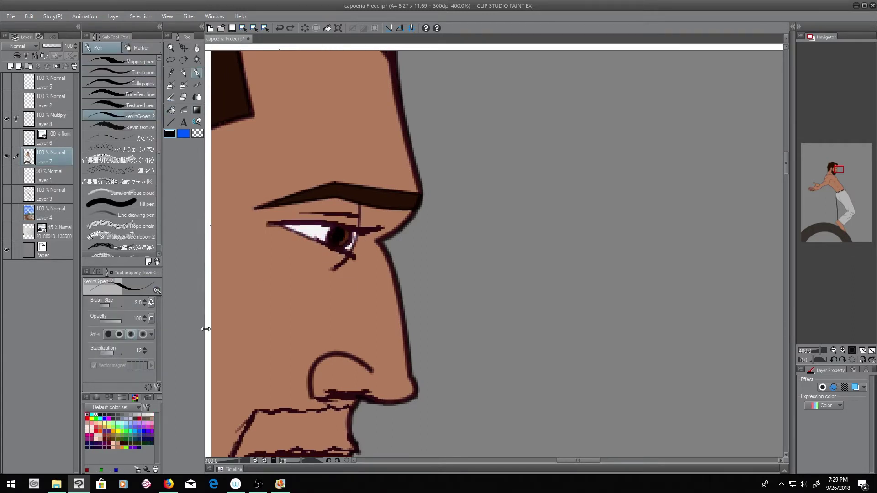
drag(206, 329, 274, 298)
mouse_move(361, 225)
mouse_down()
mouse_move(337, 263)
mouse_move(447, 219)
mouse_move(388, 247)
mouse_up()
drag(346, 264, 315, 343)
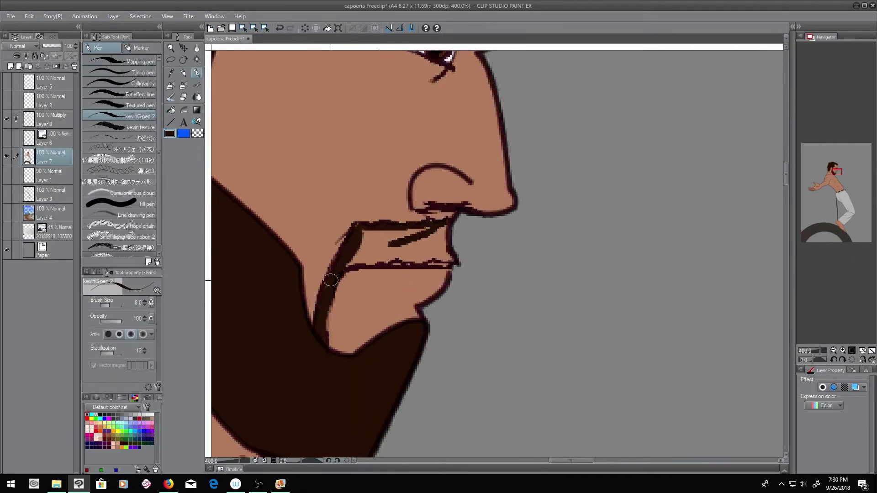
mouse_move(330, 280)
mouse_down()
mouse_move(450, 264)
mouse_move(365, 228)
mouse_move(446, 261)
mouse_up()
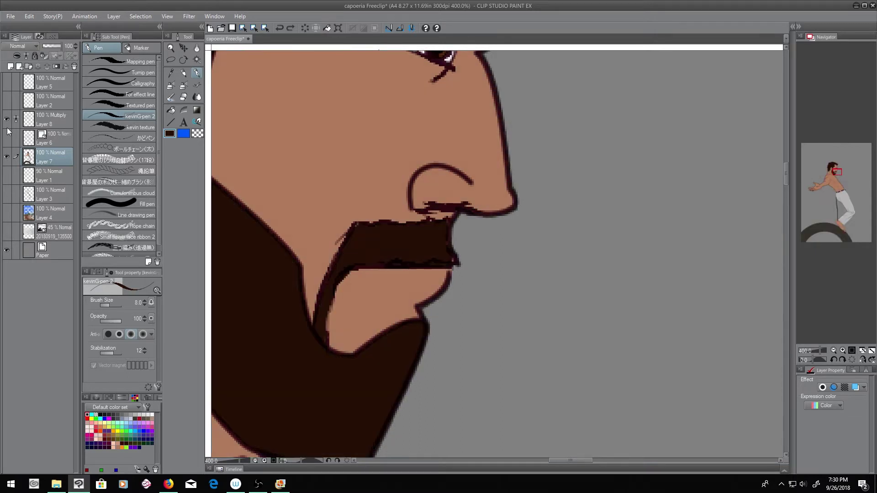
Erase on Layer 8, return to Layer 7, and pick the skin brown colour
click(51, 120)
key(e)
ctrl+shift+click(450, 268)
key(p)
scroll(414, 304, up, 3)
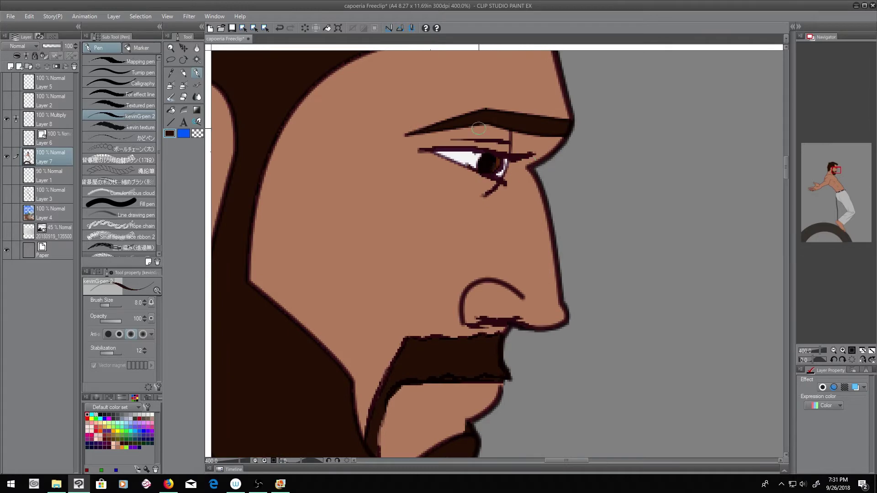
key(ctrl+alt+0)
alt+click(287, 230)
Erase stray colour around the belt loops on Layer 8, then return to Layer 7
drag(642, 217, 342, 248)
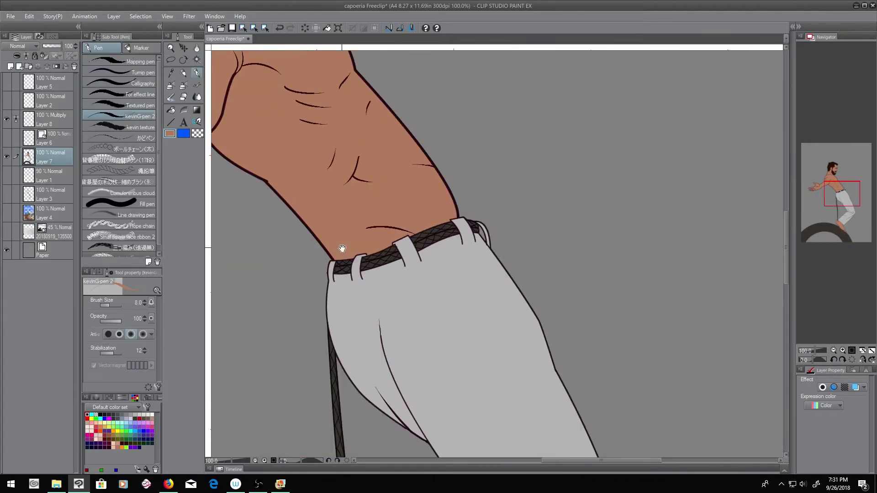
scroll(421, 245, up, 2)
scroll(421, 245, up, 3)
click(51, 119)
key(e)
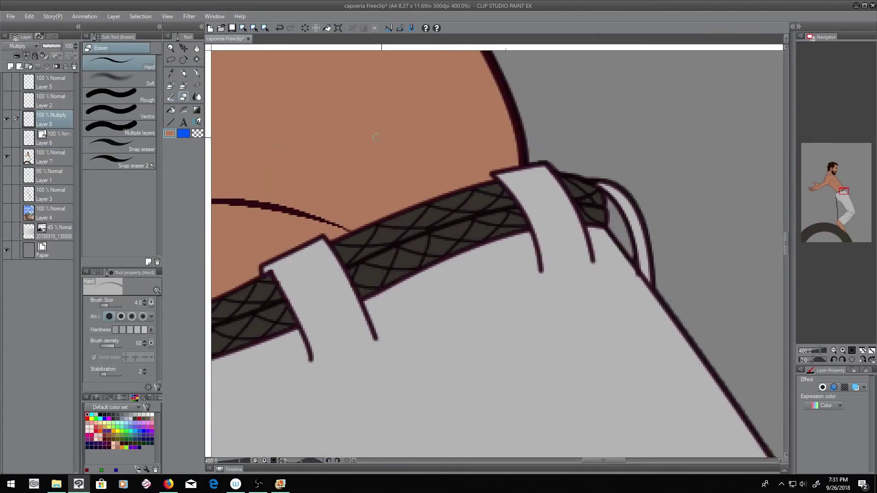
alt+click(491, 177)
ctrl+shift+click(493, 177)
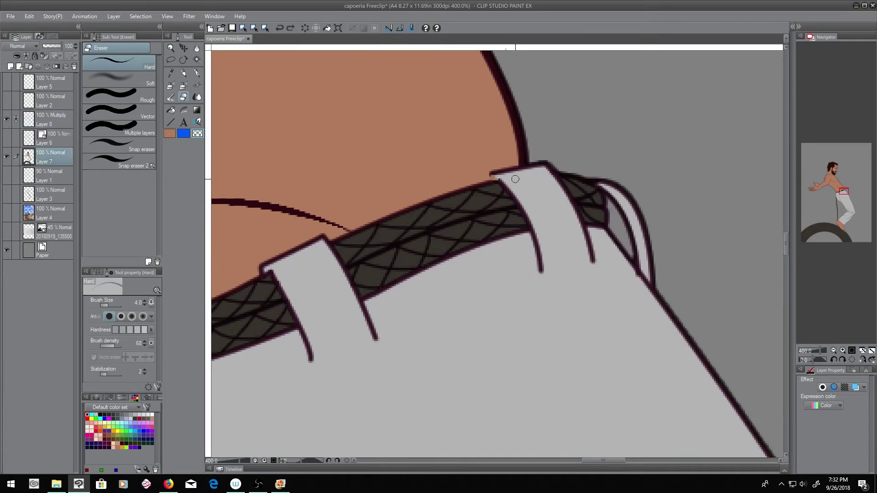
key(p)
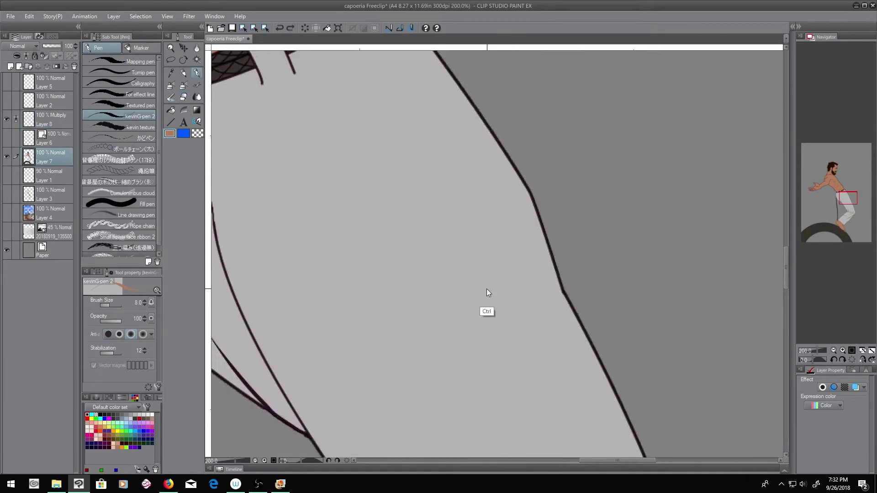
Fill a belt mesh cell beside the front loop dark blue
scroll(456, 246, up, 2)
key(g)
click(390, 240)
scroll(448, 244, down, 2)
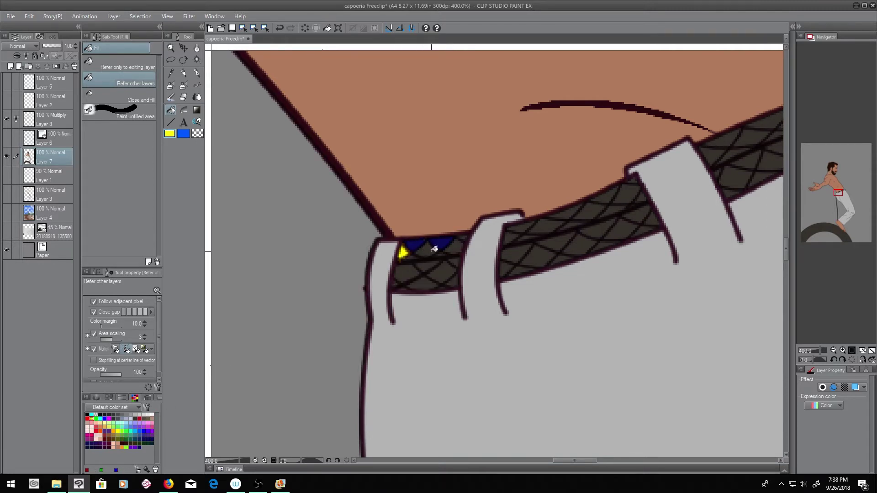
Try yellow and green fills on the belt triangles, then undo them
click(453, 246)
click(131, 439)
click(427, 249)
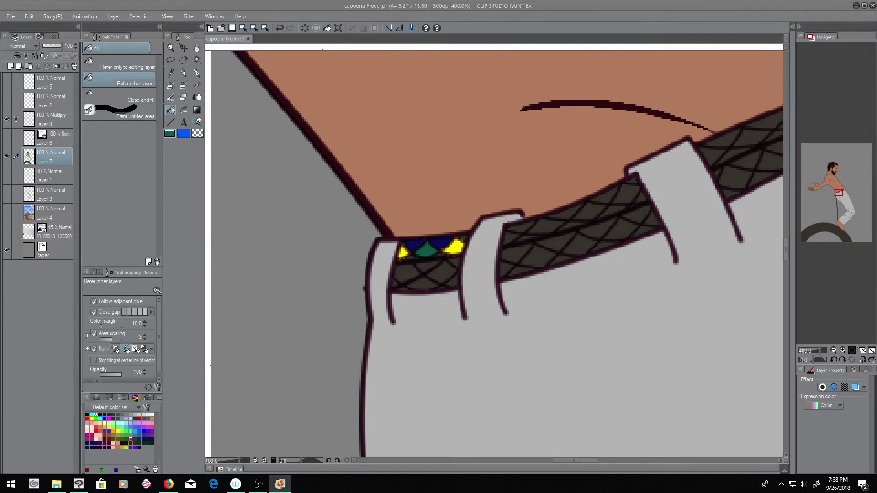
key(ctrl+z)
key(ctrl+z)
key(ctrl+z)
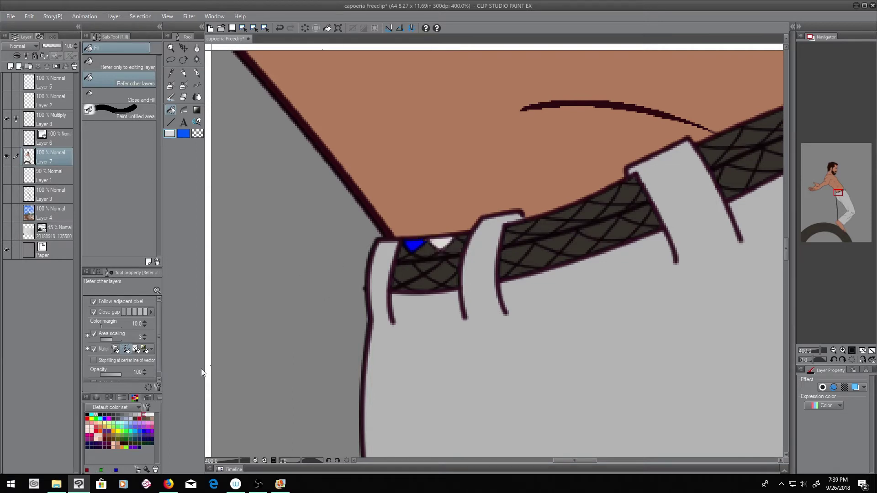
click(411, 256)
key(ctrl+z)
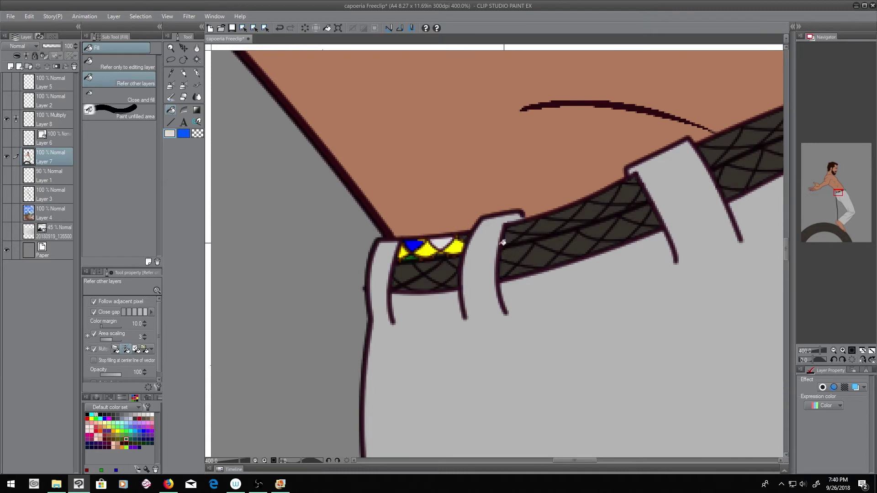
key(ctrl+z)
Paint blue, light grey, yellow and bright green test dabs beside the waist
key(p)
click(318, 240)
click(313, 273)
click(309, 303)
click(318, 334)
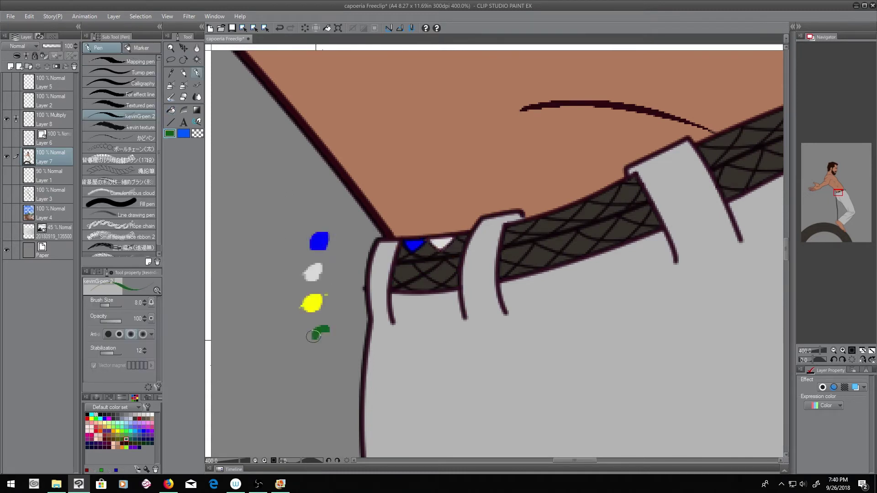
key(ctrl+z)
click(129, 429)
click(333, 287)
key(ctrl+z)
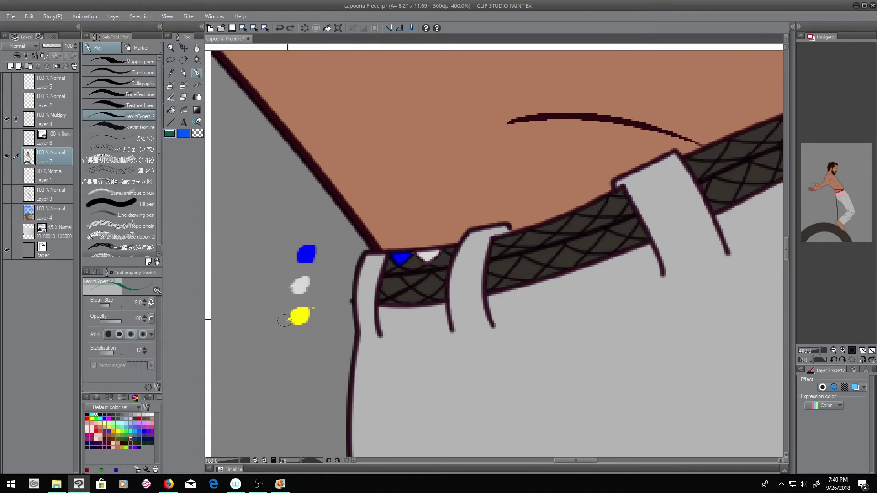
click(126, 439)
click(326, 294)
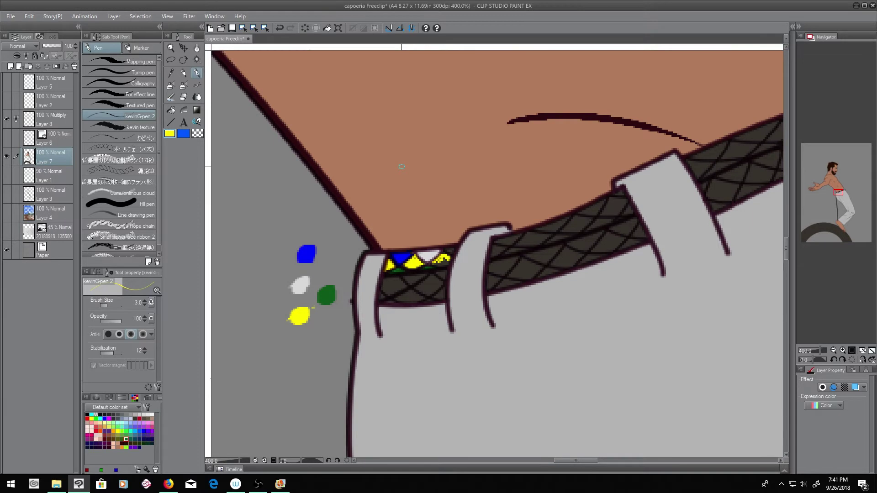
Fill the belt diamonds with yellow and white
key(g)
drag(497, 252, 391, 315)
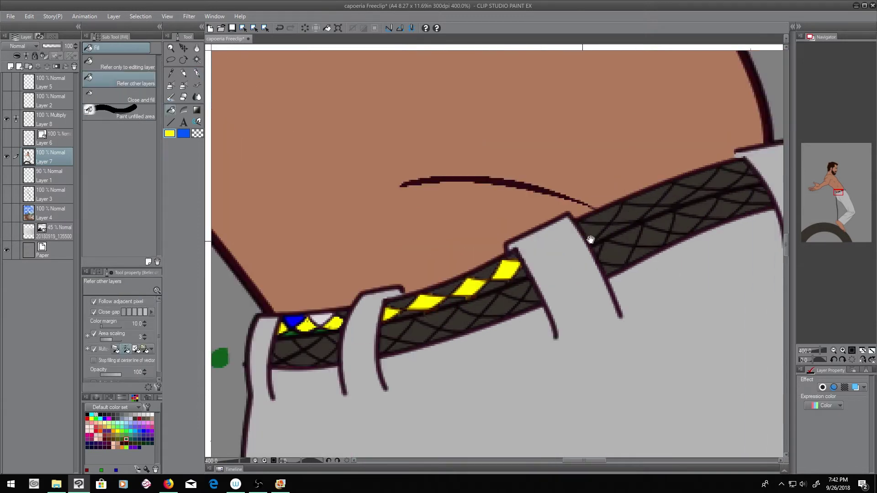
drag(593, 238, 758, 178)
drag(598, 256, 731, 210)
drag(383, 343, 529, 293)
mouse_move(278, 352)
mouse_down()
mouse_move(325, 317)
mouse_move(497, 296)
mouse_move(730, 196)
mouse_up()
drag(575, 261, 685, 228)
Fill the remaining belt diamonds green and blue, sampling colours from the dabs
alt+click(316, 320)
mouse_move(379, 324)
mouse_down()
mouse_move(577, 282)
mouse_move(602, 249)
mouse_up()
drag(457, 228, 357, 264)
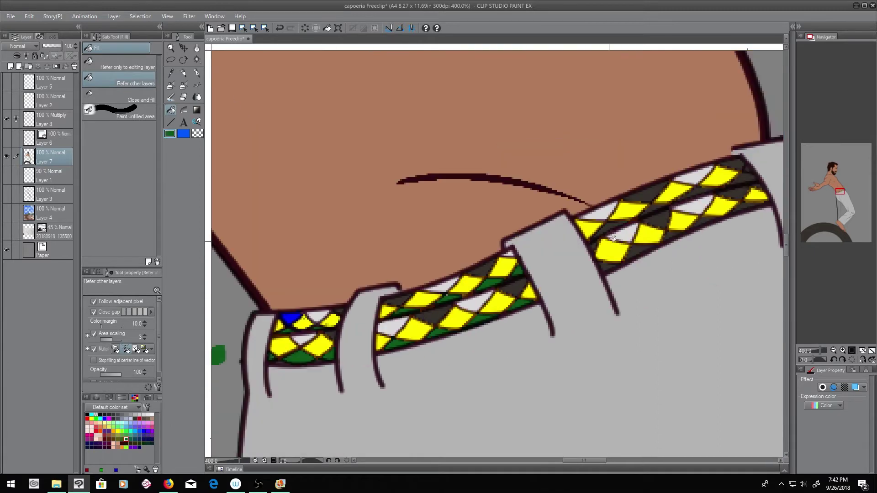
drag(589, 274, 671, 237)
alt+click(290, 317)
drag(293, 320, 516, 274)
mouse_move(625, 197)
mouse_down()
mouse_move(753, 171)
mouse_move(653, 219)
mouse_up()
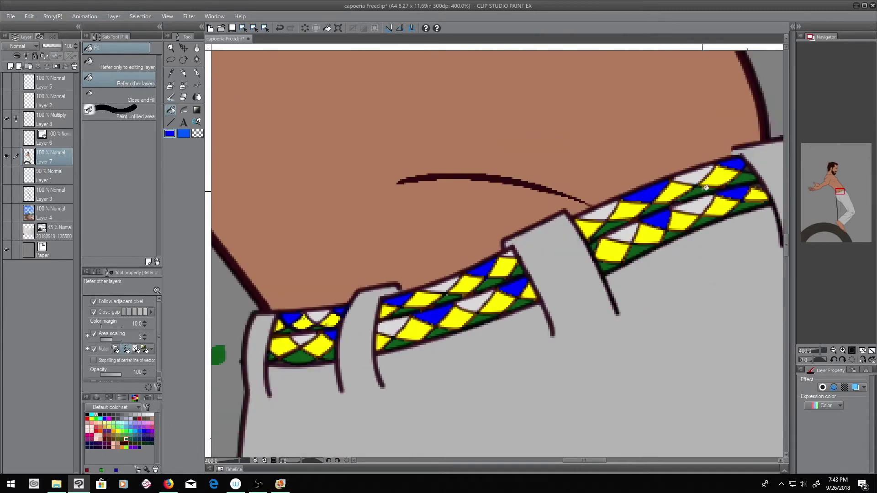
key(p)
alt+click(320, 349)
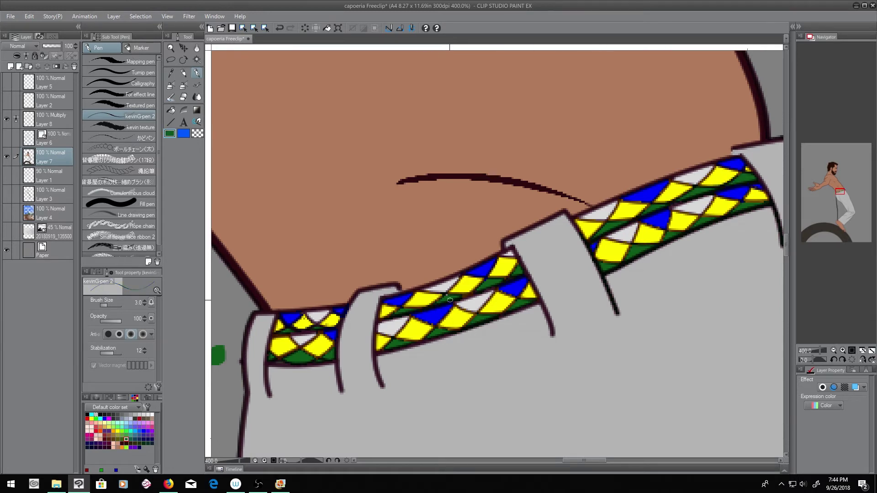
Paint yellow into the gap near the knot and move the colour dabs beside the rope
scroll(295, 342, down, 3)
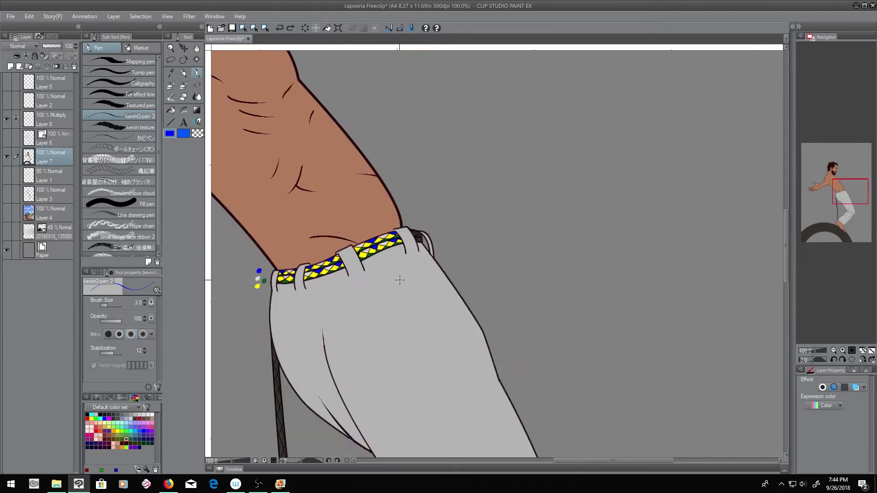
scroll(471, 210, up, 3)
alt+click(458, 211)
drag(532, 185, 568, 207)
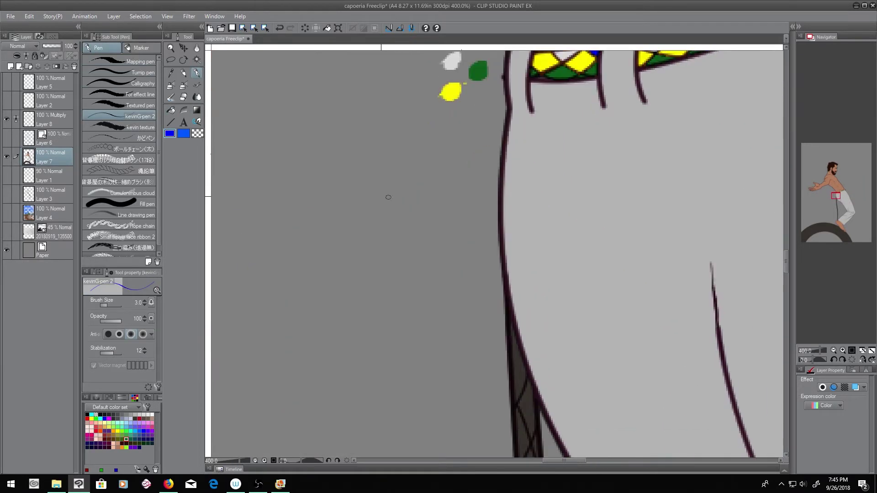
key(k)
mouse_move(454, 315)
mouse_down()
mouse_move(488, 144)
mouse_move(429, 220)
mouse_up()
Fill the hanging rope diamonds with yellow, blue and light grey
scroll(410, 192, down, 5)
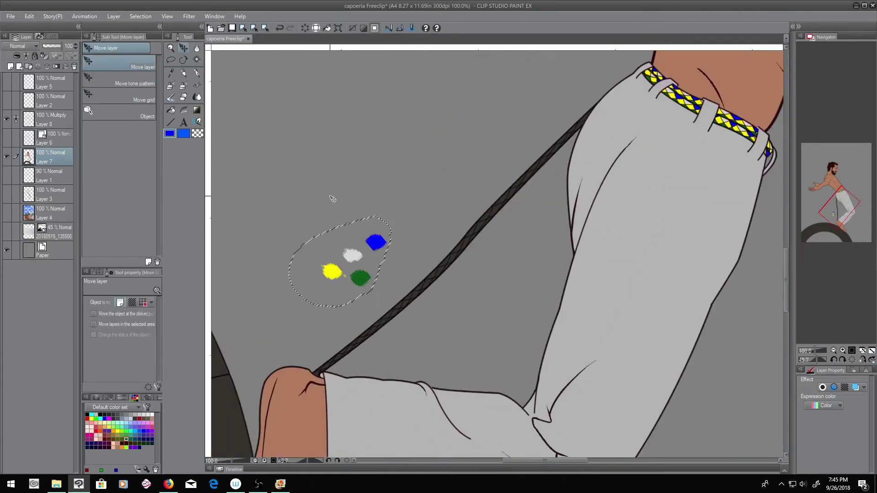
scroll(333, 199, up, 2)
scroll(332, 199, up, 1)
key(g)
key(ctrl+d)
drag(372, 349, 606, 178)
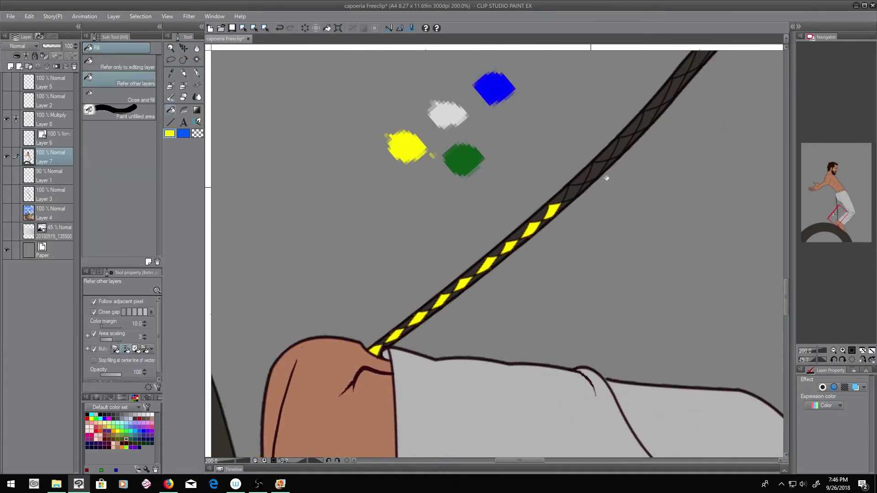
drag(667, 98, 598, 162)
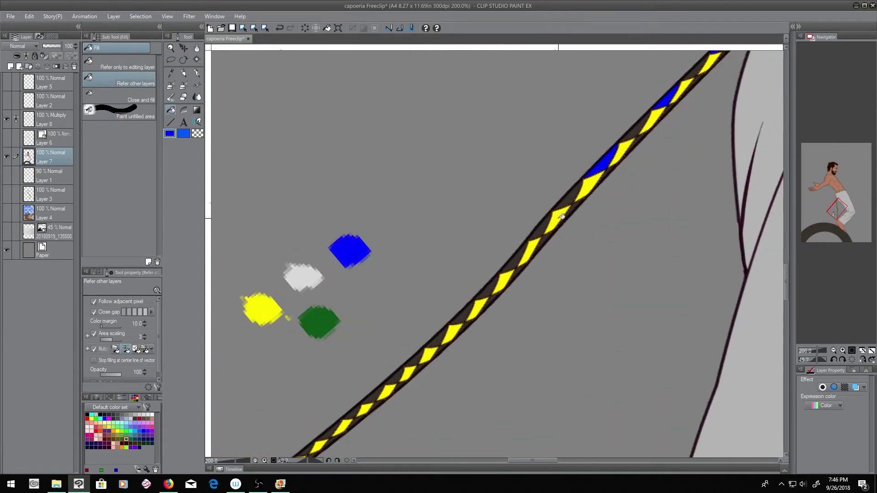
drag(562, 217, 370, 365)
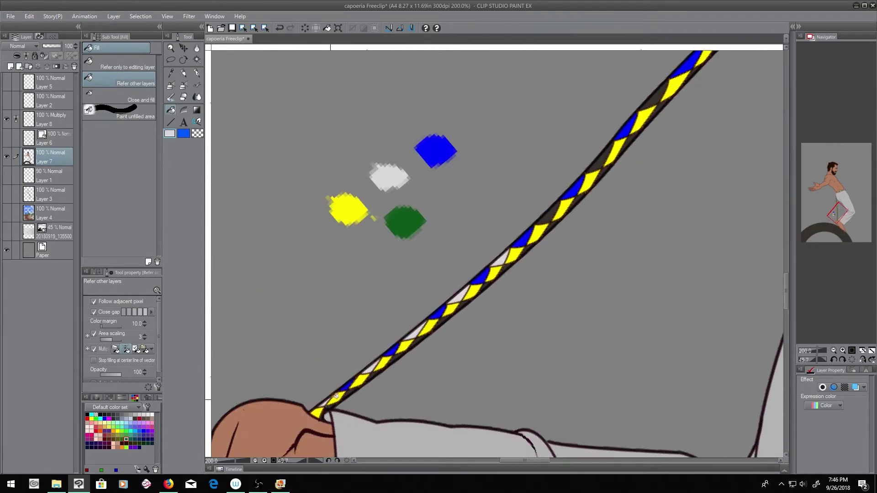
mouse_move(532, 175)
mouse_down()
mouse_move(465, 243)
mouse_move(539, 120)
mouse_up()
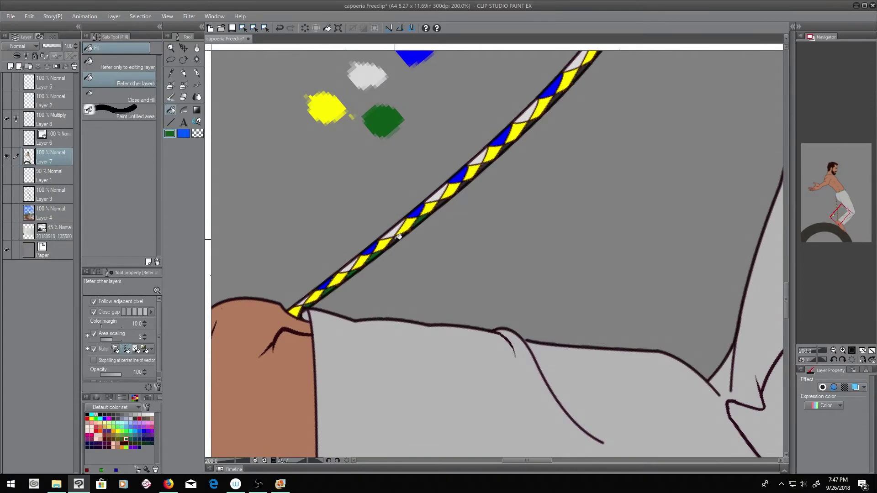
Zoom out, reset the view rotation upright, and add new Layer 9 above Layer 7
scroll(398, 236, up, 2)
scroll(447, 201, up, 3)
scroll(434, 214, up, 2)
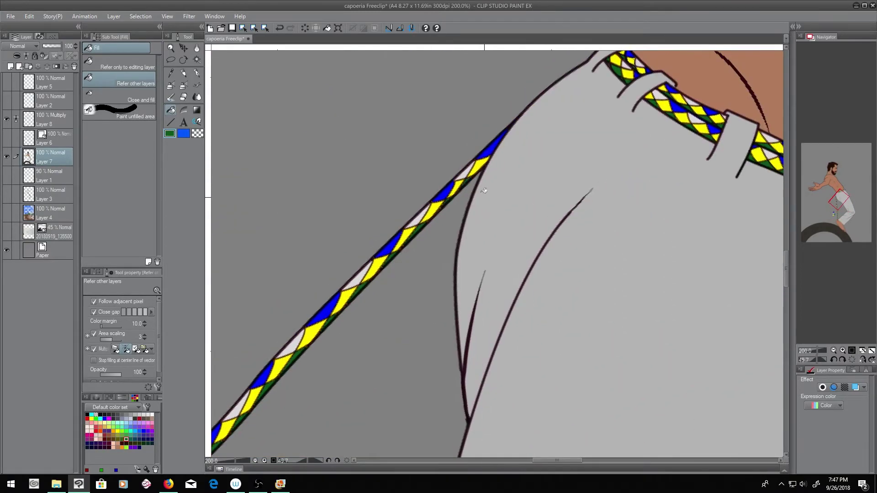
key(ctrl+minus)
key(ctrl+minus)
key(ctrl+minus)
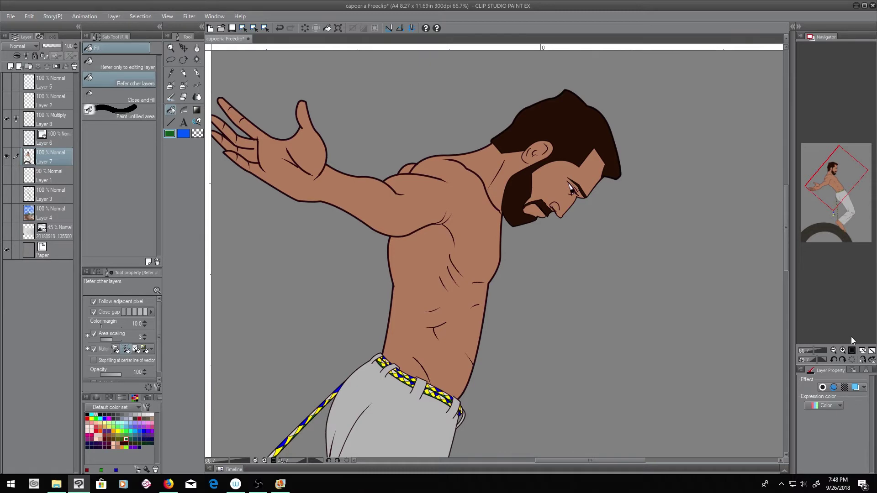
click(851, 359)
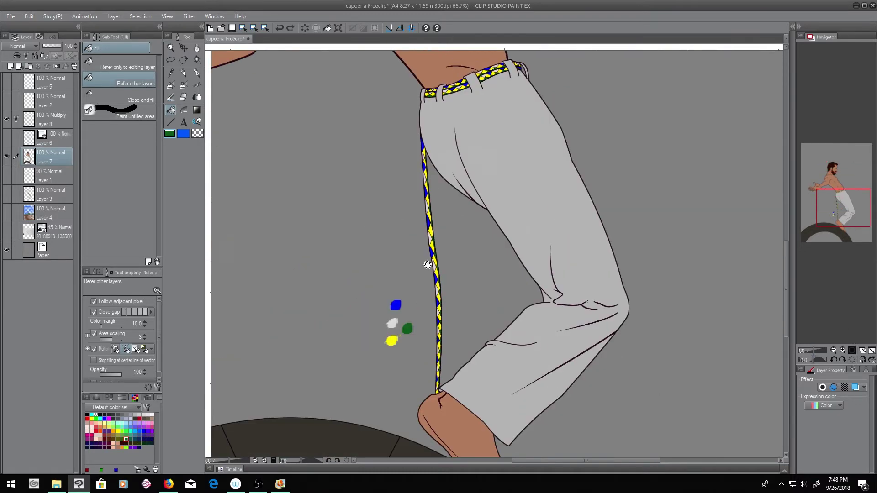
key(m)
scroll(345, 276, down, 3)
scroll(424, 249, up, 3)
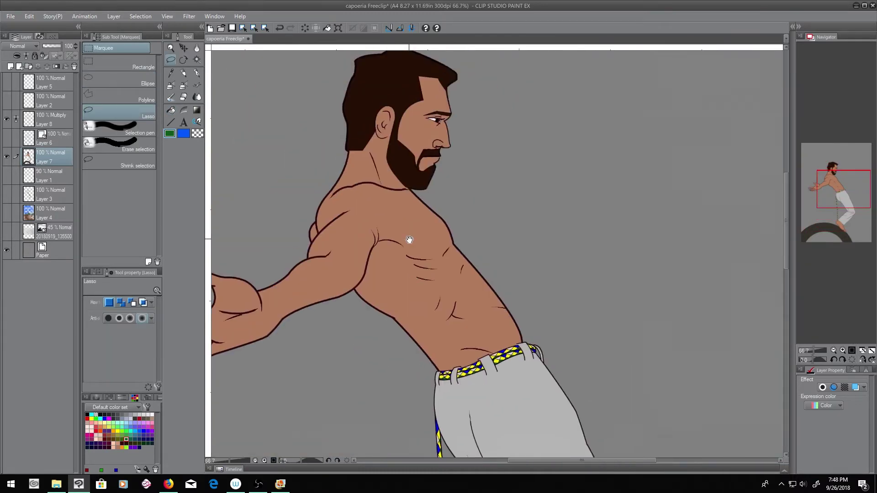
key(ctrl+shift+n)
click(114, 17)
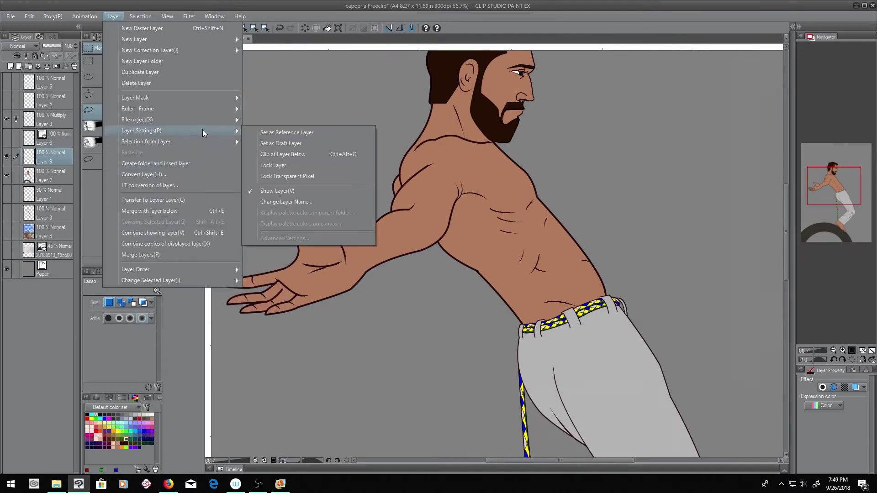
Clip Layer 9 to Layer 7, set a darker sampled skin brown, and auto-select the skin
click(274, 133)
key(i)
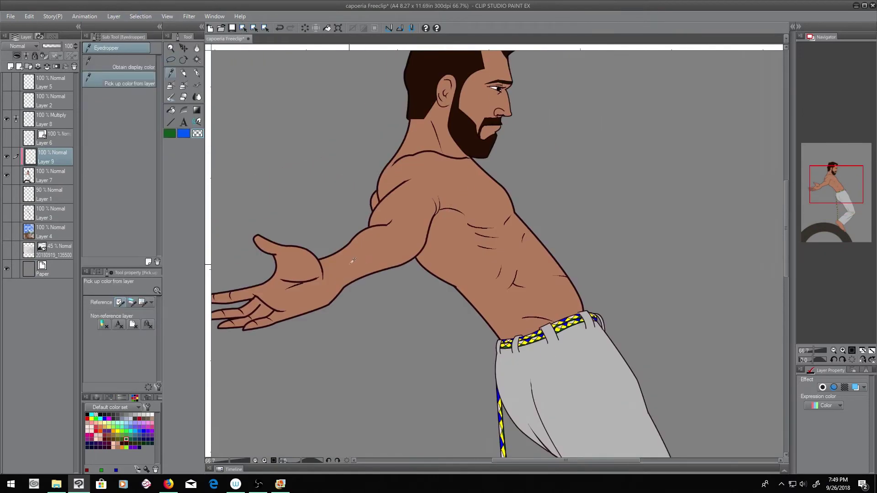
click(353, 261)
click(96, 398)
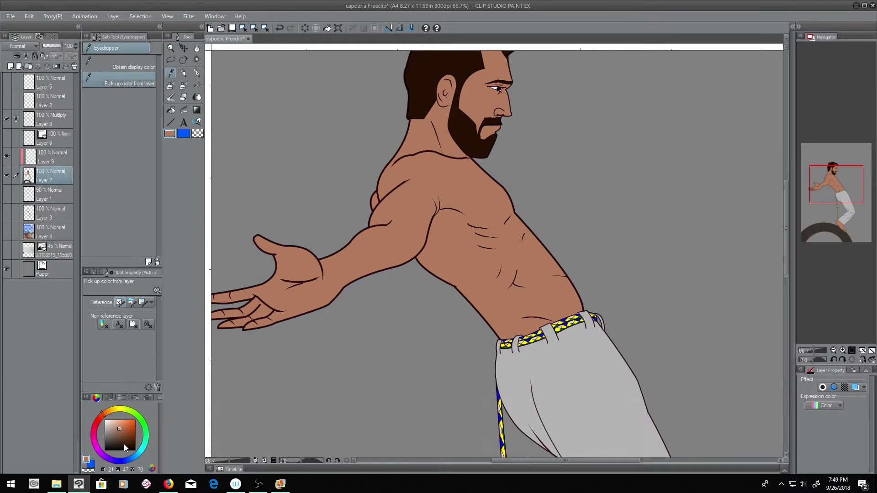
drag(131, 437, 122, 433)
click(197, 110)
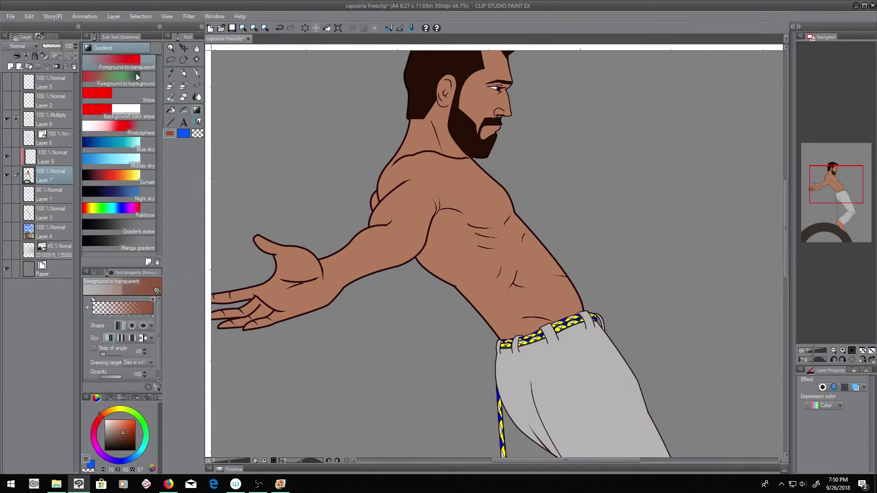
key(w)
click(446, 248)
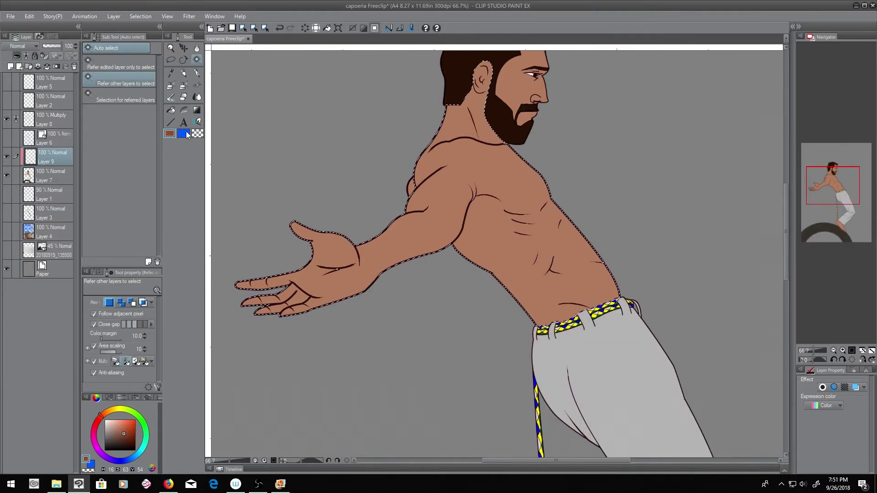
Set skin brown as the sub colour and choose the Foreground to background gradient at 52 opacity
key(c)
click(48, 175)
alt+click(415, 212)
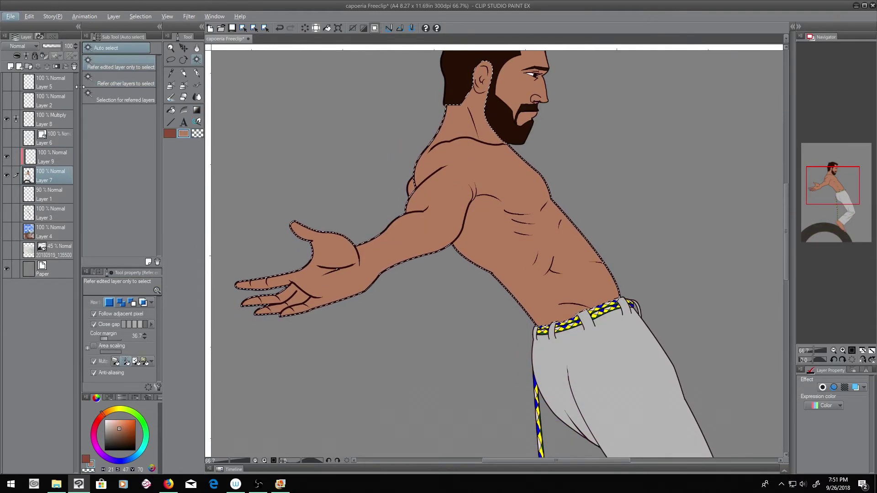
click(197, 110)
click(119, 77)
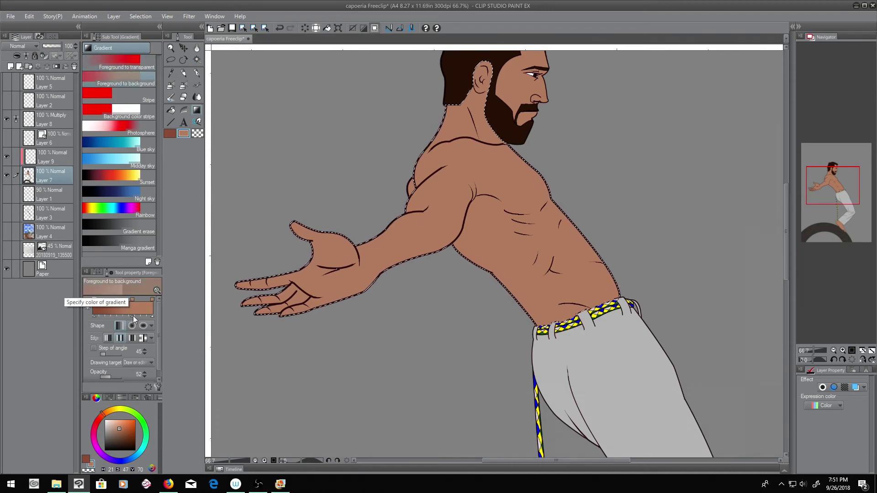
Drag the gradient diagonally across the torso, arm and head, comparing with and without it
drag(548, 173, 300, 288)
key(ctrl+z)
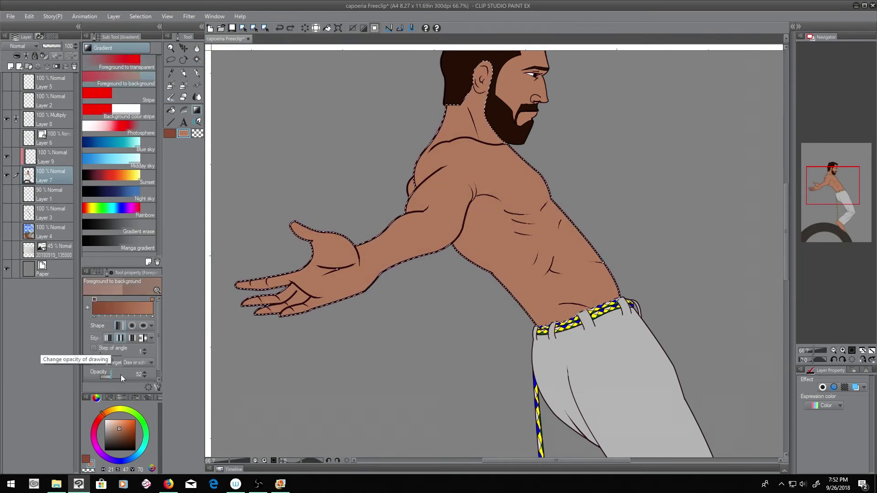
key(ctrl+y)
key(ctrl+z)
key(ctrl+y)
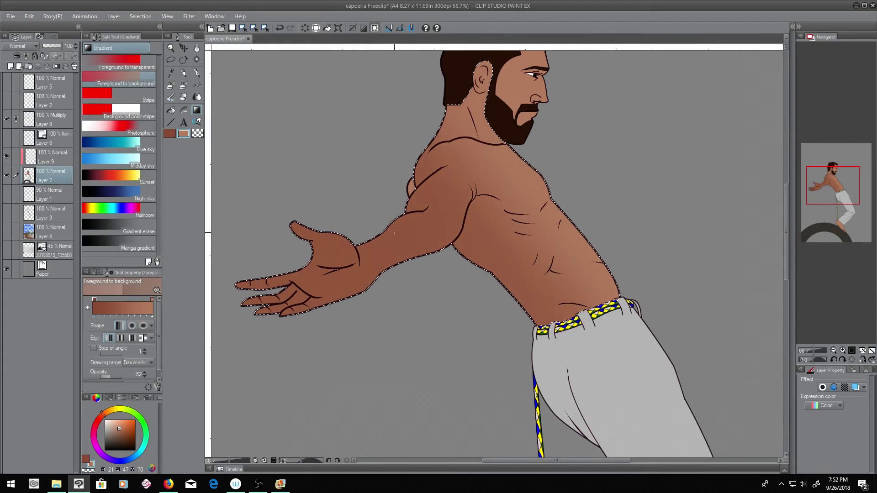
scroll(496, 254, down, 7)
scroll(496, 365, up, 7)
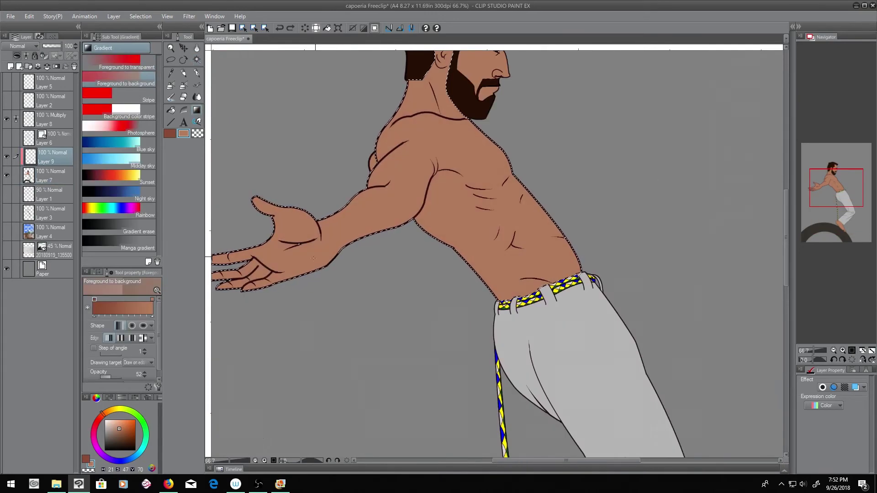
scroll(503, 218, down, 7)
Select the bare foot on Layer 7 with the lasso
click(50, 175)
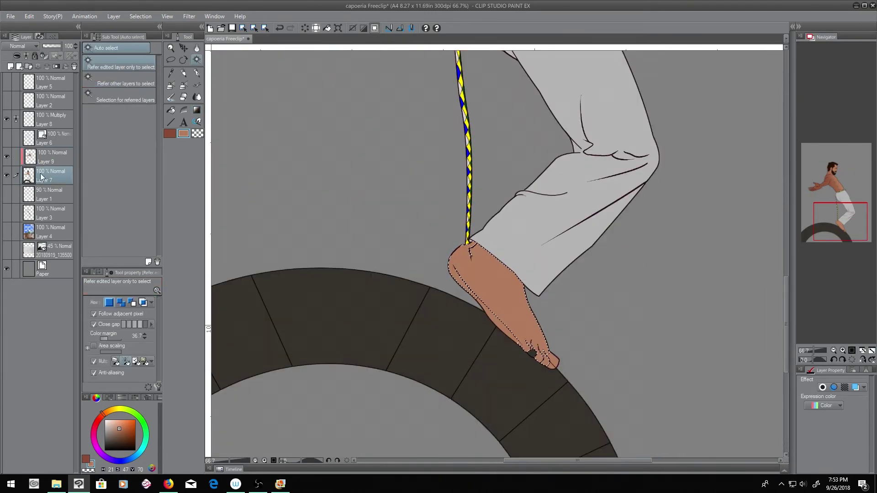
key(p)
scroll(532, 354, up, 5)
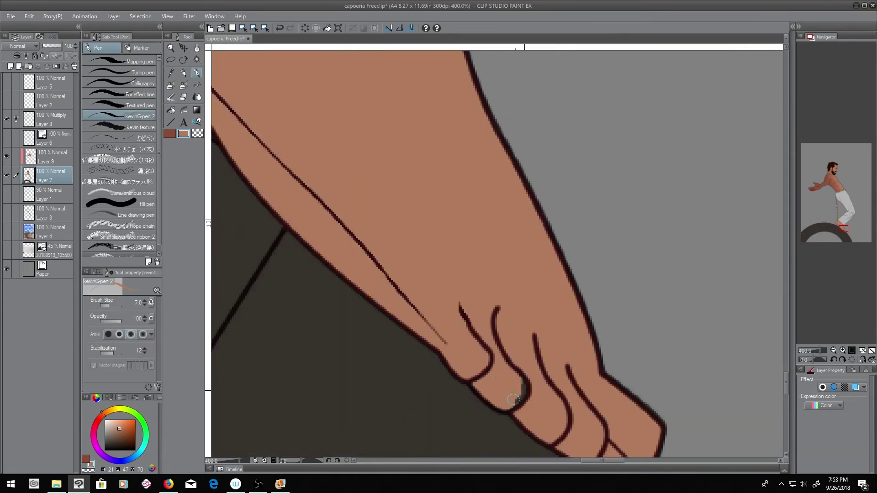
scroll(494, 372, down, 5)
key(w)
shift+click(585, 384)
key(ctrl+d)
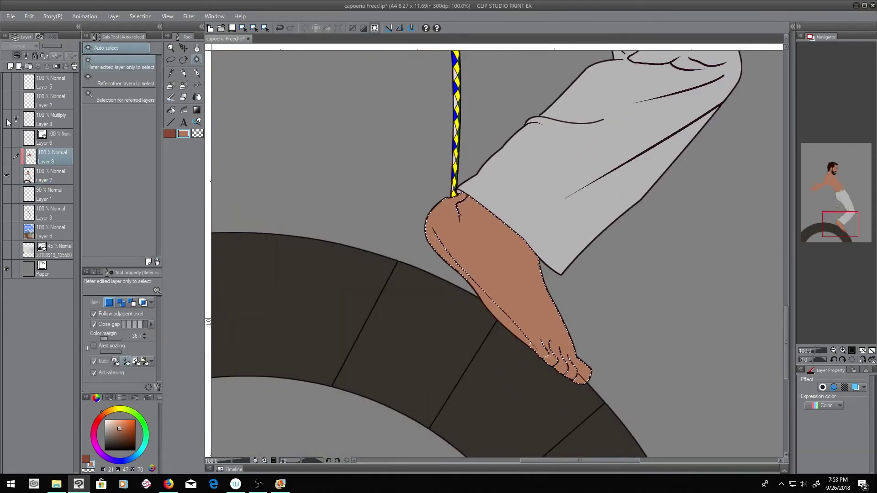
key(e)
scroll(571, 375, up, 4)
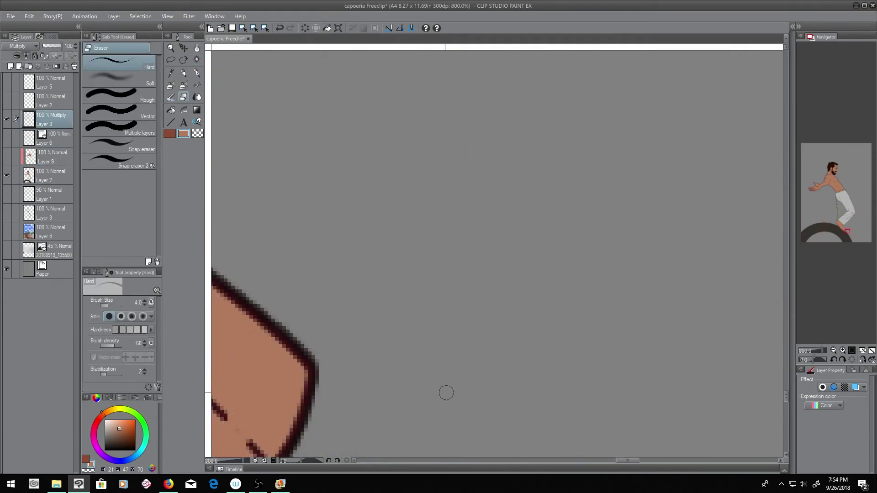
scroll(446, 391, up, 2)
scroll(428, 239, down, 8)
key(m)
key(ctrl+z)
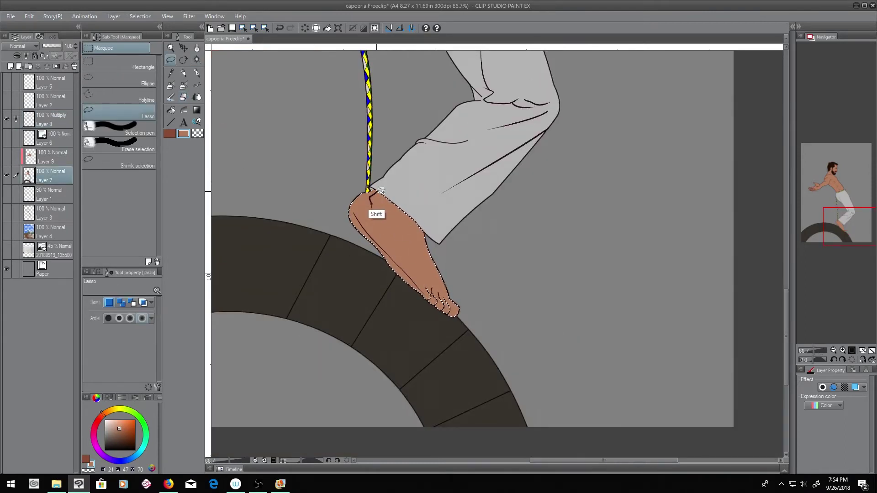
Shade the foot with a brown gradient on Layer 9 and set it to 45% Multiply
key(alt+bracketright)
key(g)
mouse_move(372, 195)
mouse_down()
mouse_move(417, 272)
mouse_move(418, 379)
mouse_up()
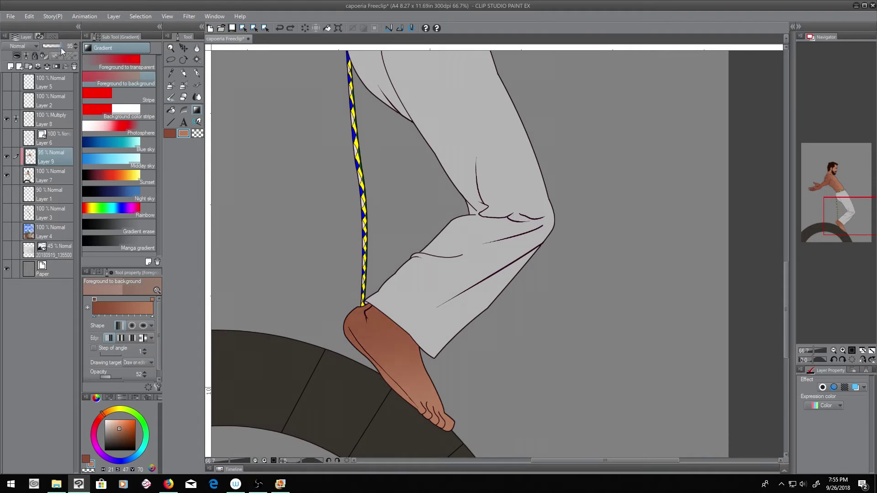
mouse_move(327, 119)
mouse_down()
mouse_move(328, 338)
mouse_move(432, 491)
mouse_up()
Select the face skin by colour and even its shading with the Opaque watercolour brush
key(w)
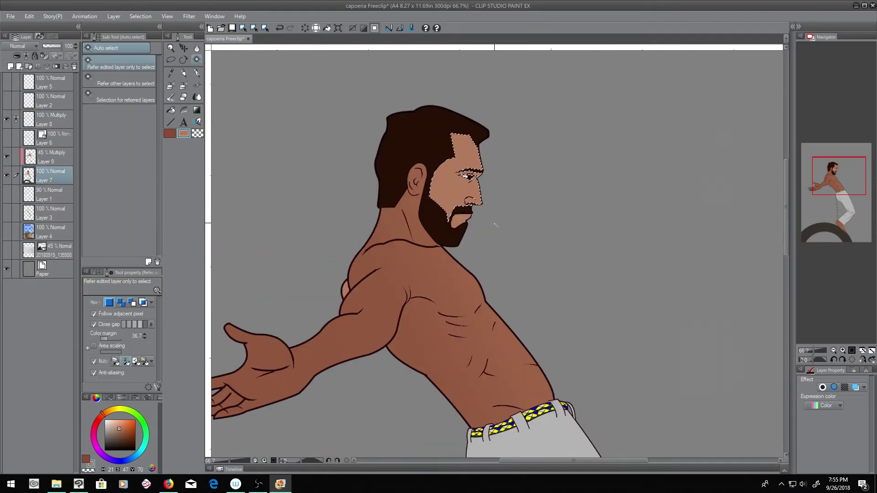
click(431, 174)
key(b)
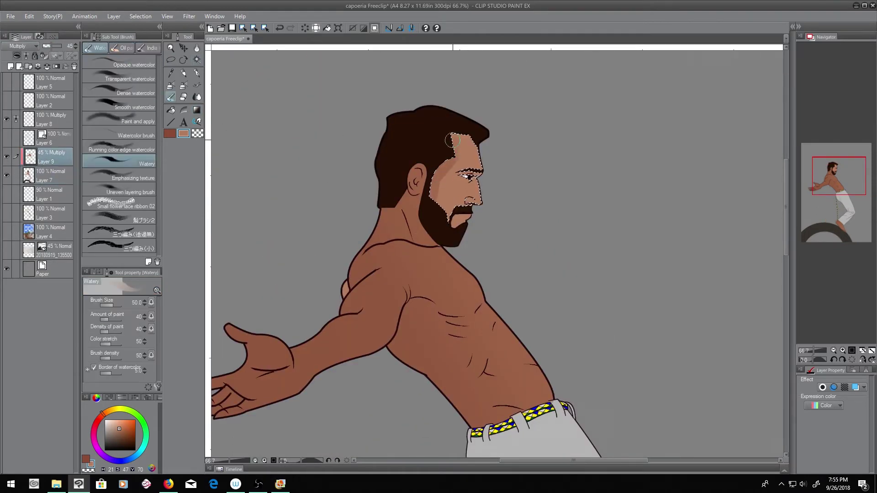
key(comma)
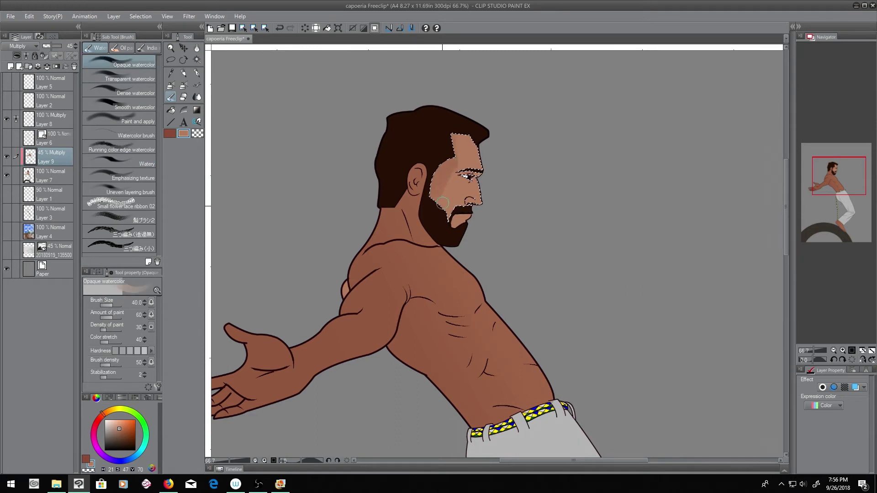
drag(441, 202, 460, 227)
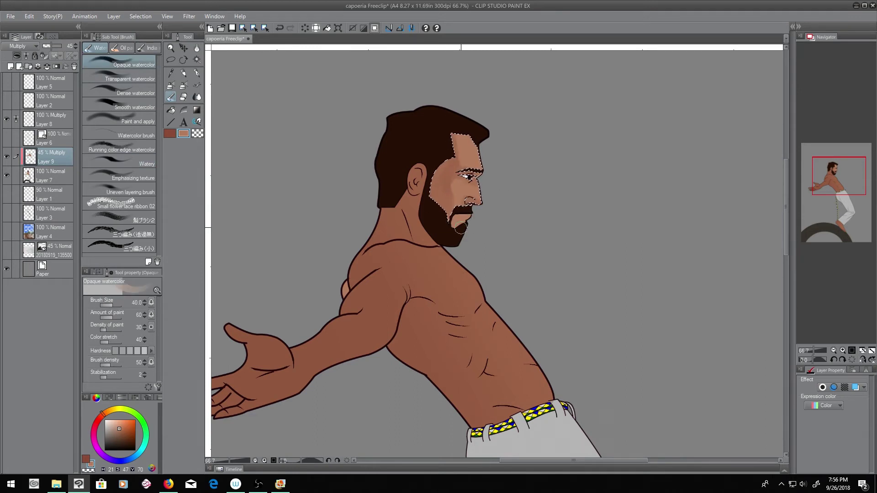
key(ctrl+d)
Lighten the palm and lower fingers, then paint a darker brown shadow across the palm
scroll(457, 196, down, 3)
key(bracketright)
key(bracketright)
key(bracketright)
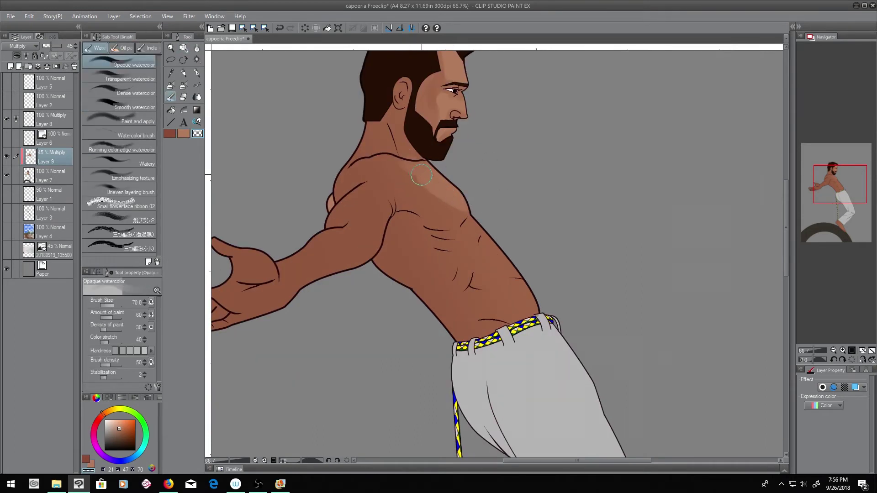
key(bracketleft)
key(bracketleft)
key(bracketleft)
drag(303, 231, 410, 177)
drag(330, 237, 379, 221)
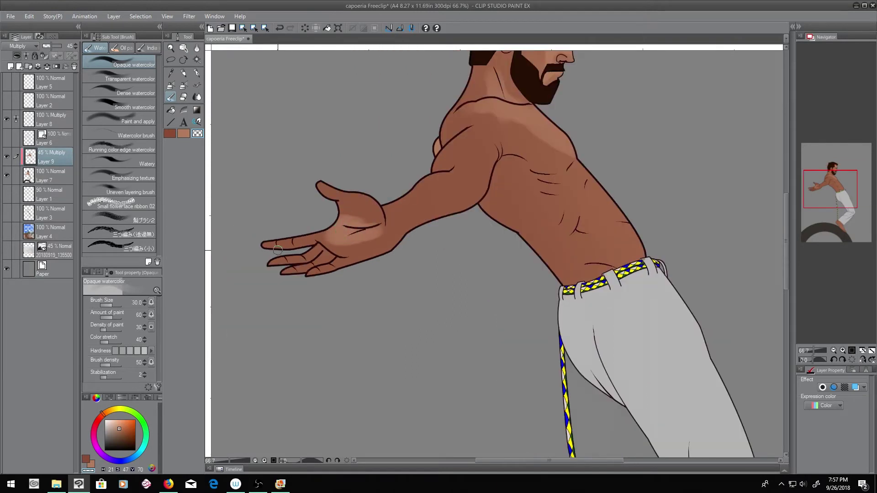
drag(270, 261, 336, 263)
alt+click(417, 228)
drag(375, 224, 343, 221)
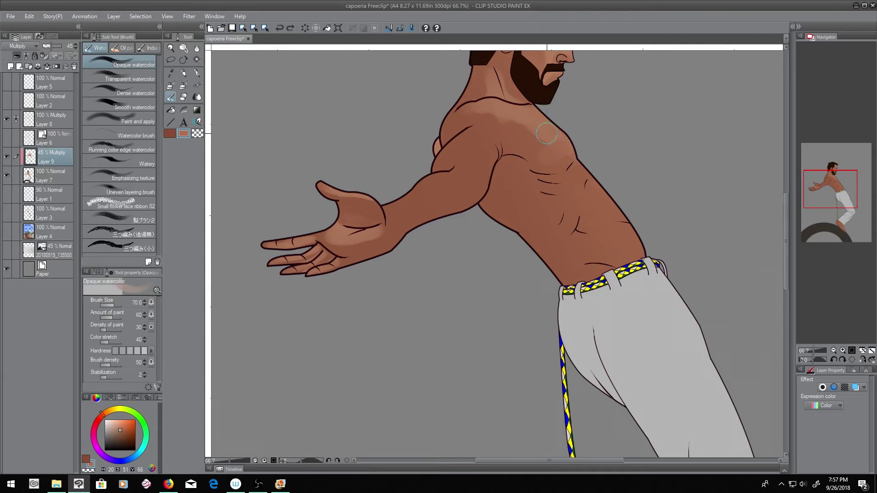
Pick a darker brown on Transparent watercolour and return to the 45% Multiply shading layer
key(period)
alt+click(526, 119)
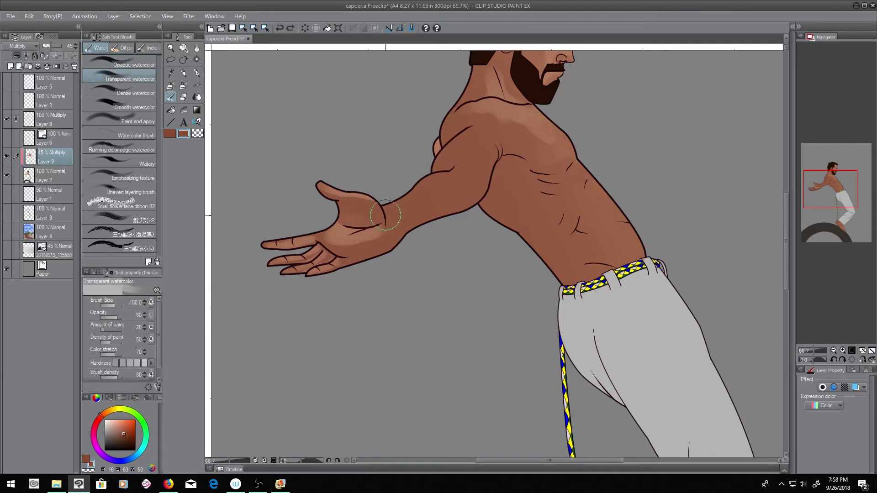
drag(540, 71, 513, 117)
key(comma)
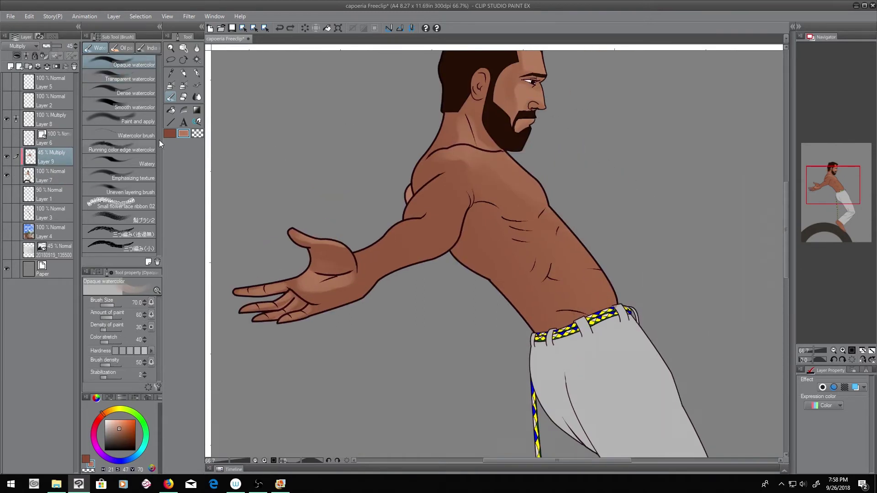
key(p)
key(alt+bracketleft)
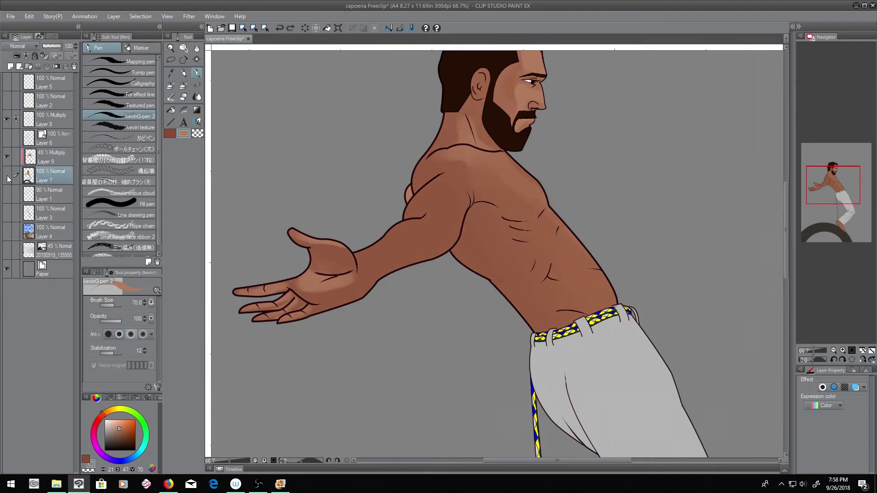
key(alt+bracketright)
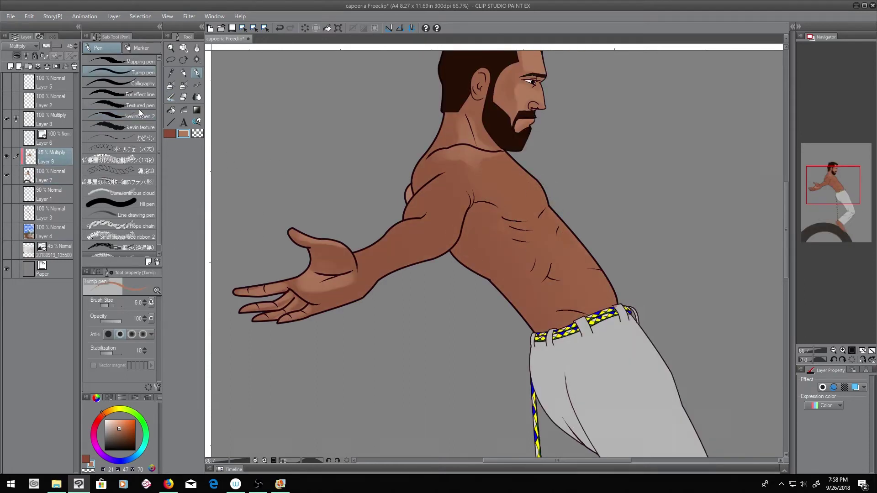
Soft-airbrush darker brown shadows onto the chest, shoulder and ribs, then add Multiply Layer 10
key(b)
alt+click(418, 196)
mouse_move(521, 192)
mouse_down()
mouse_move(481, 186)
mouse_move(543, 256)
mouse_move(608, 293)
mouse_up()
key(bracketright)
key(bracketright)
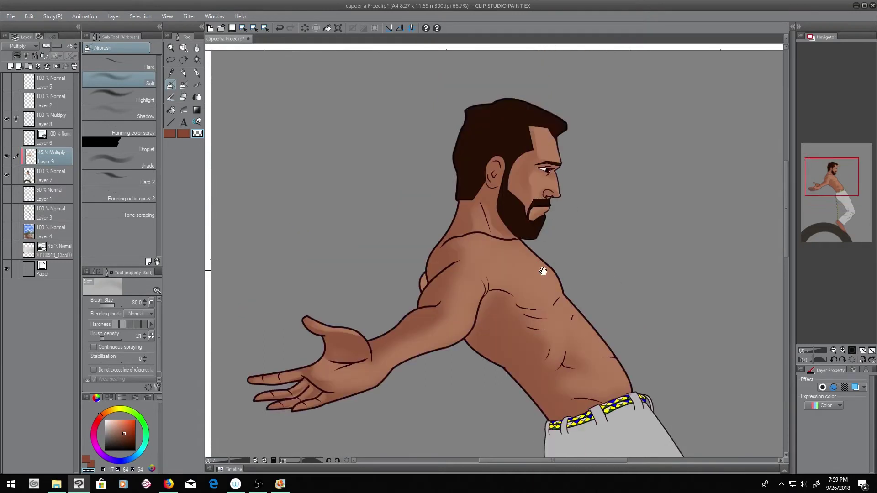
alt+click(411, 232)
key(bracketleft)
key(bracketleft)
key(bracketleft)
drag(488, 242, 510, 230)
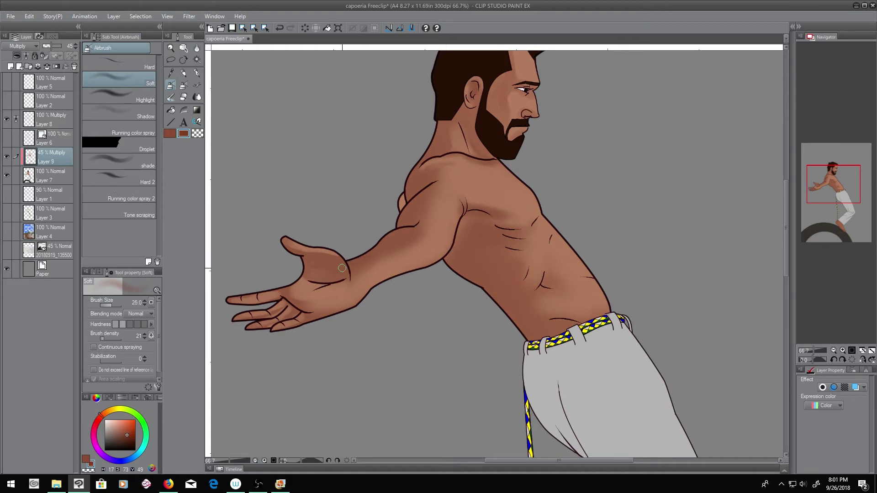
click(10, 67)
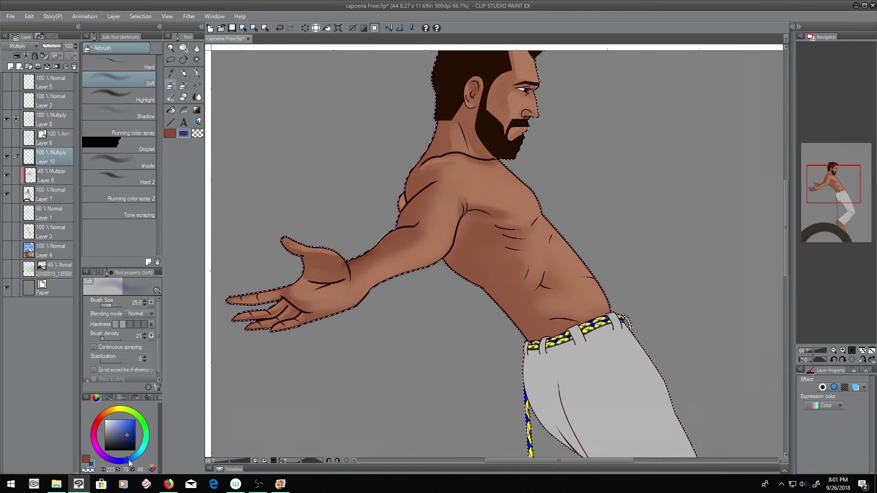
Airbrush purple shadows under the upper arm, on the neck below the ear, and in the armpit
mouse_move(353, 259)
mouse_down()
mouse_move(397, 231)
mouse_move(465, 87)
mouse_up()
key(bracketleft)
key(bracketright)
key(bracketright)
key(bracketright)
key(ctrl+d)
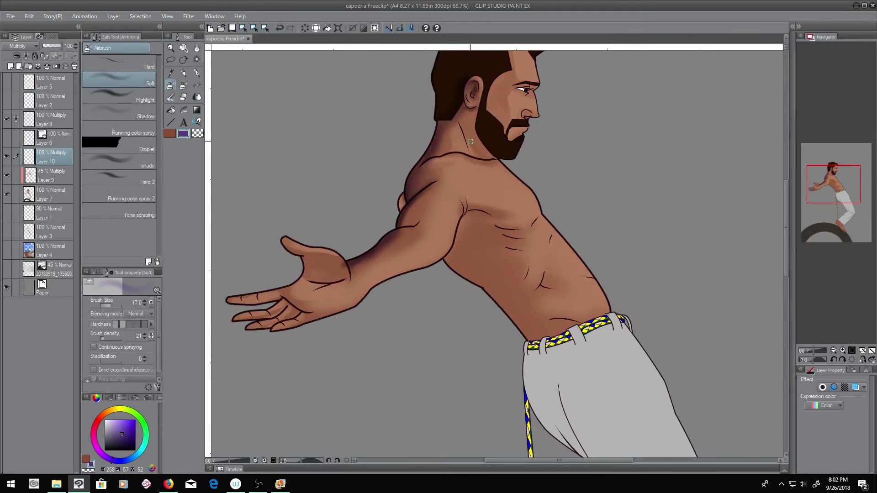
drag(456, 122, 476, 106)
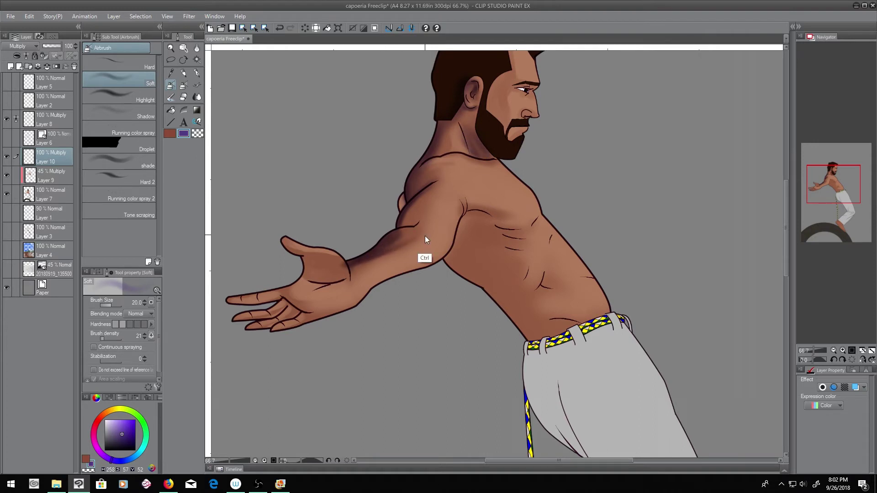
key(bracketright)
key(bracketright)
key(bracketright)
drag(461, 240, 466, 214)
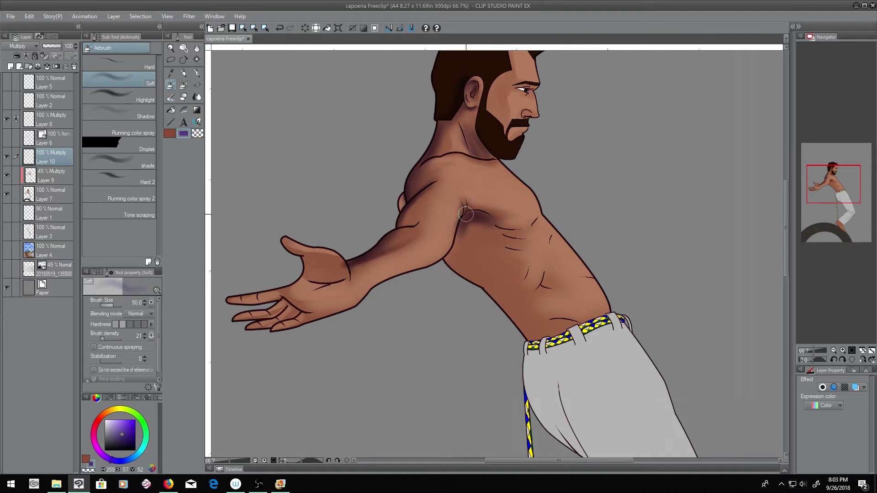
Darken the palm with purple shadow and add a new Layer 11 above the shadows
key(c)
key(c)
key(bracketright)
key(bracketright)
key(bracketright)
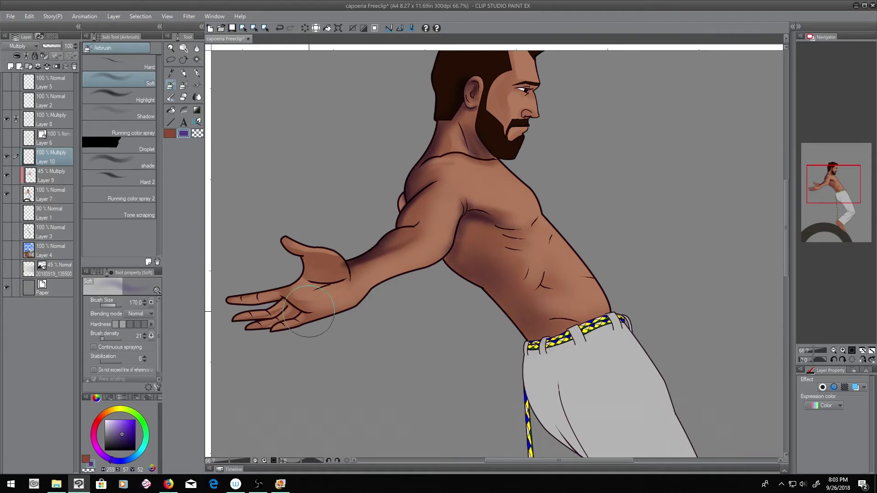
drag(308, 270, 288, 300)
key(bracketright)
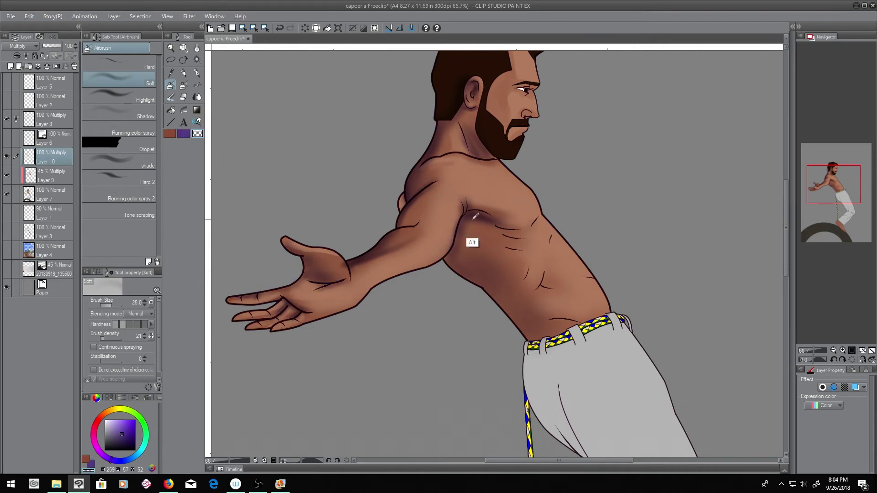
key(bracketright)
key(bracketright)
key(bracketright)
key(bracketleft)
key(bracketleft)
key(bracketleft)
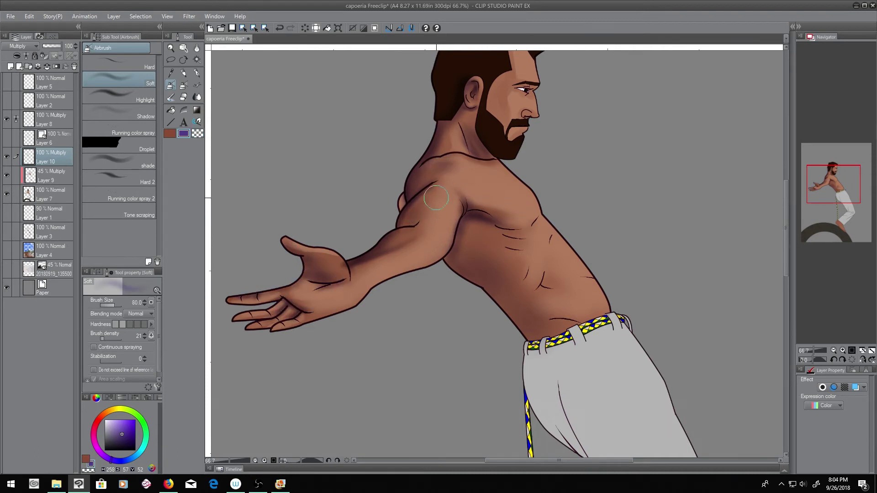
scroll(464, 276, right, 3)
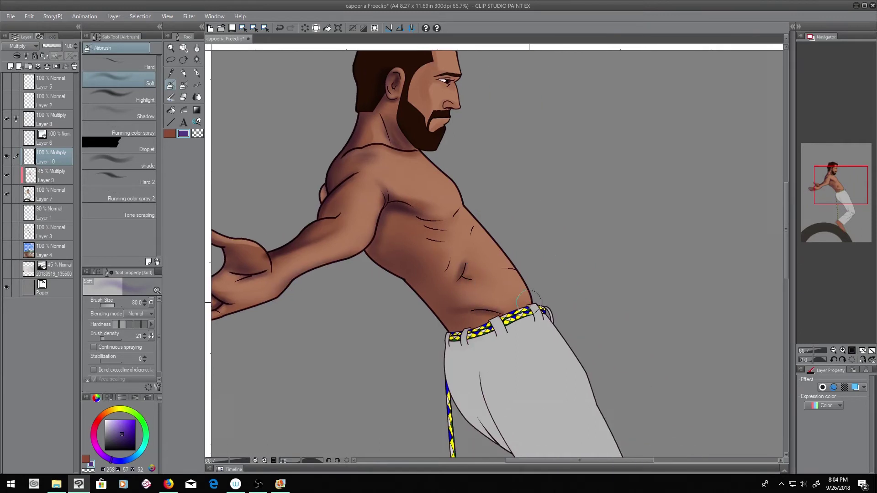
scroll(420, 161, up, 3)
scroll(405, 163, left, 2)
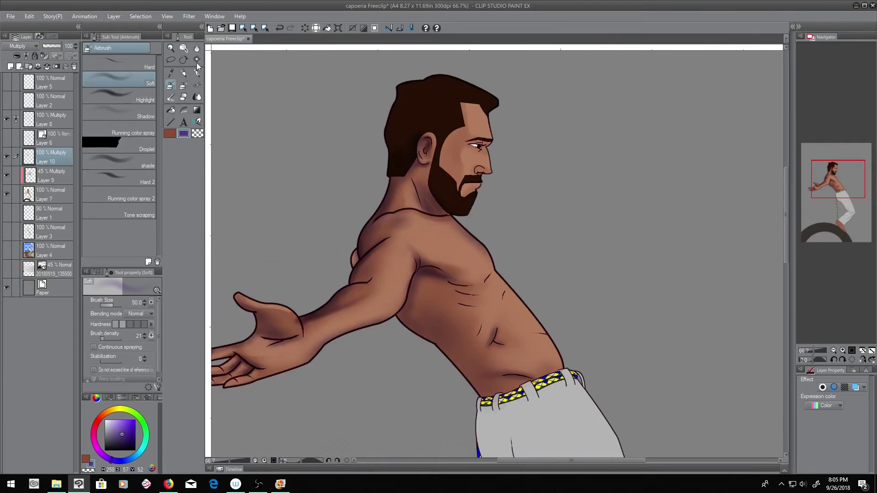
click(183, 85)
key(ctrl+shift+n)
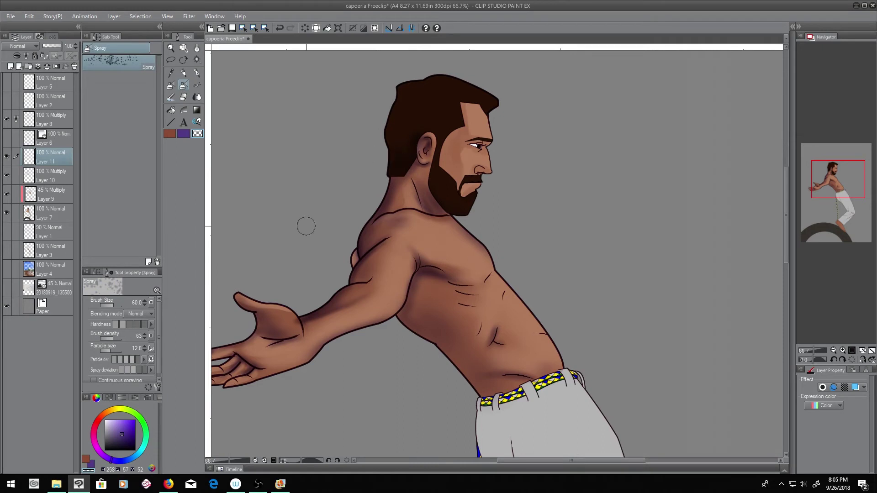
Set Layer 11 to Multiply, sample the hair brown and a skin tone, and load Transparent watercolour
click(183, 133)
key(alt+bracketleft)
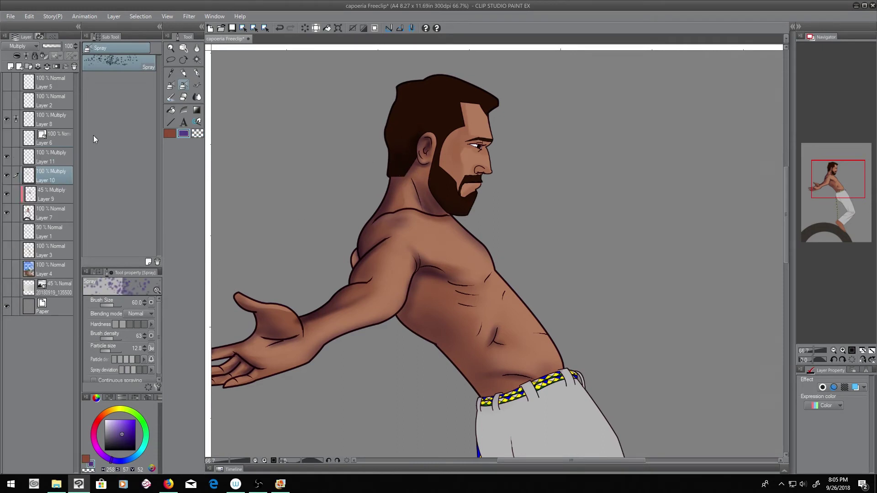
key(alt+bracketright)
key(alt+bracketright)
key(alt+bracketright)
alt+click(423, 113)
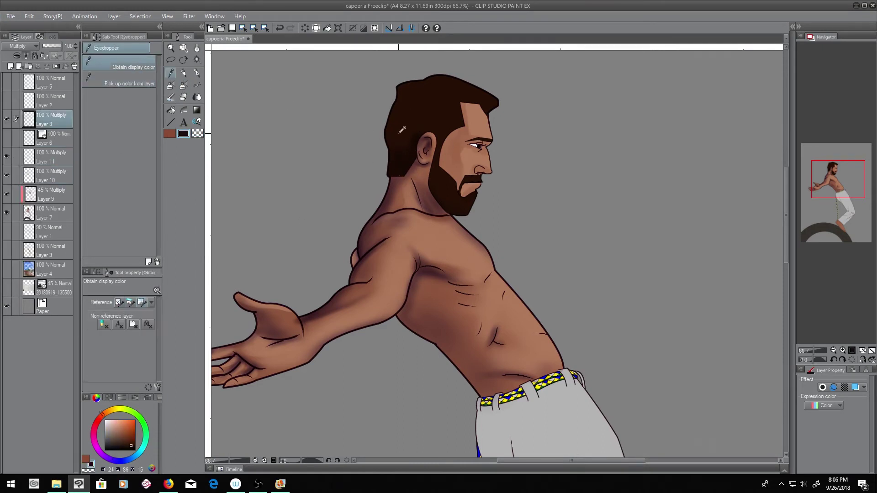
alt+click(427, 231)
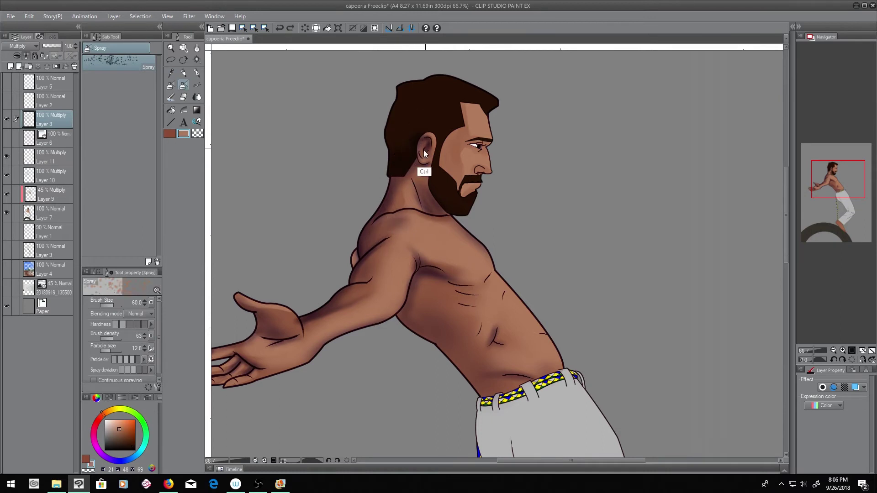
alt+click(424, 152)
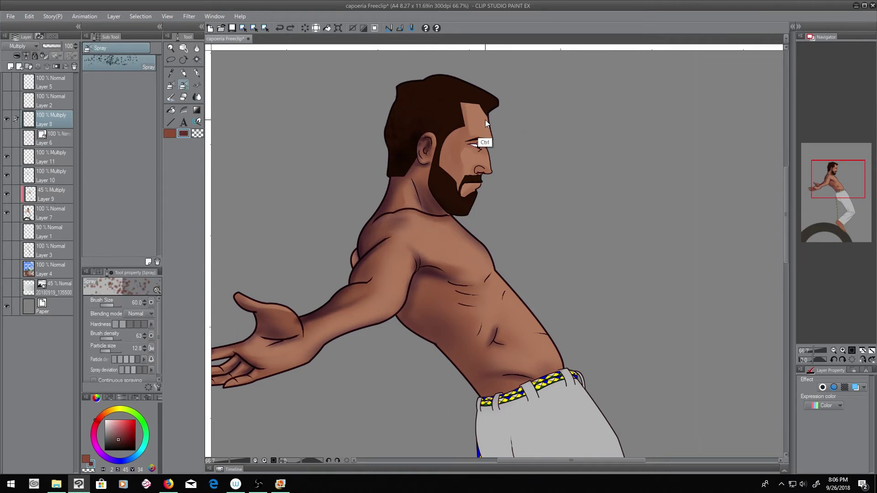
key(b)
key(period)
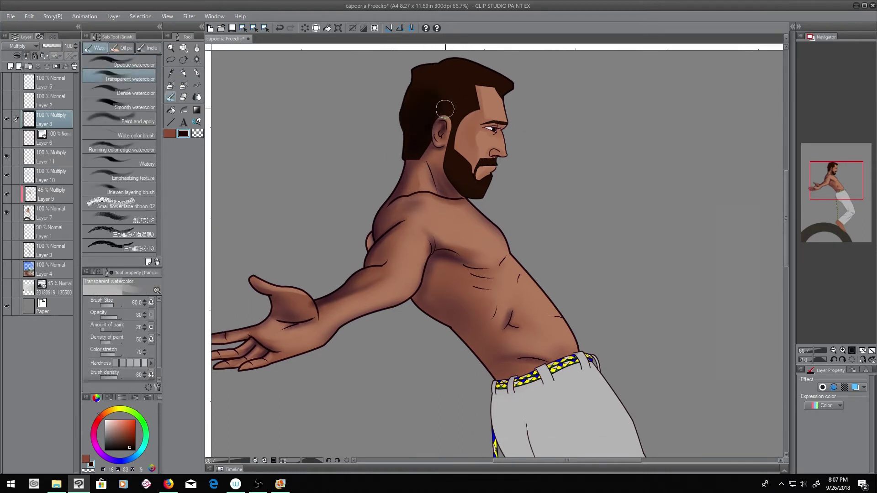
Hide and re-show Layers 8, 11 and 9 to compare, then work on Layer 10 with dark blue-purple
key(b)
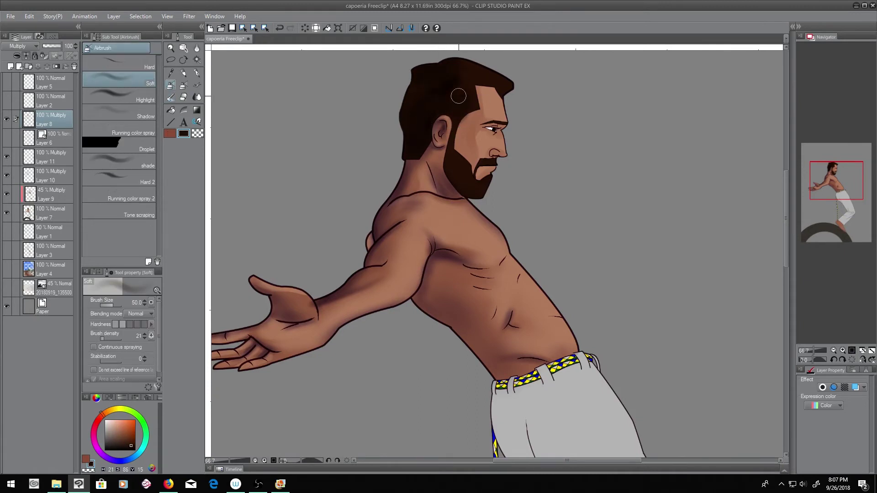
click(6, 119)
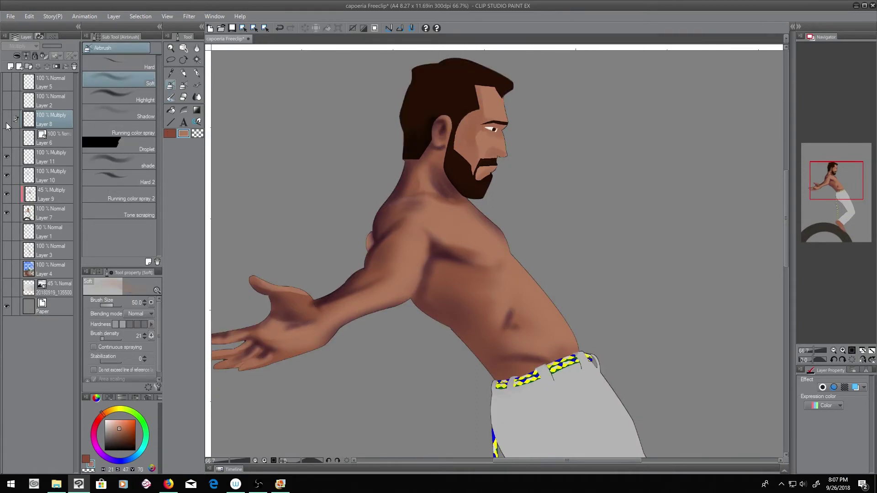
click(6, 156)
click(10, 196)
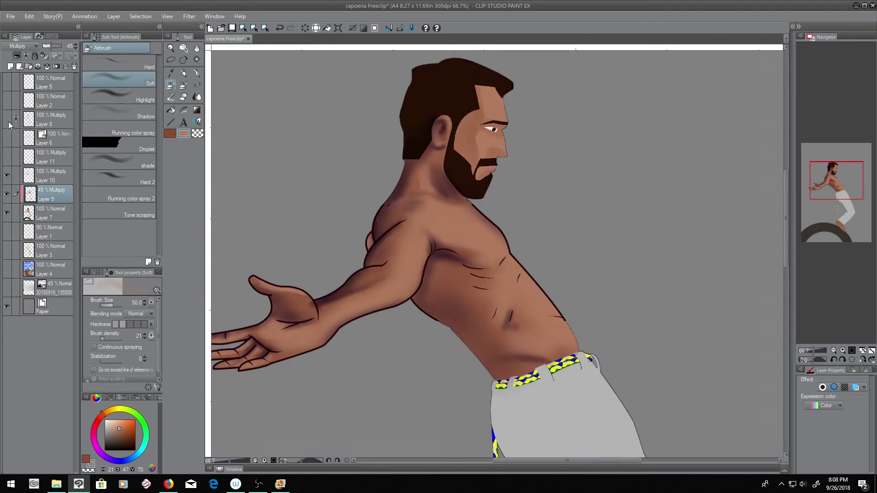
click(68, 142)
key(ctrl+y)
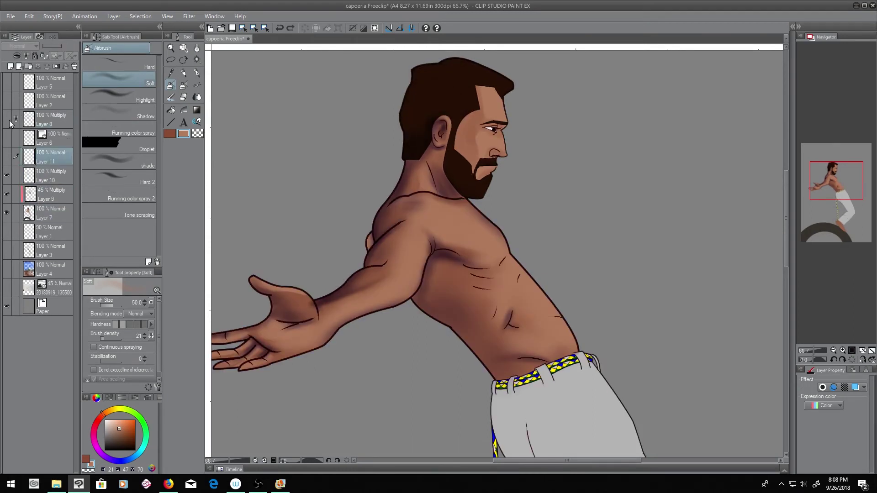
click(50, 176)
click(141, 447)
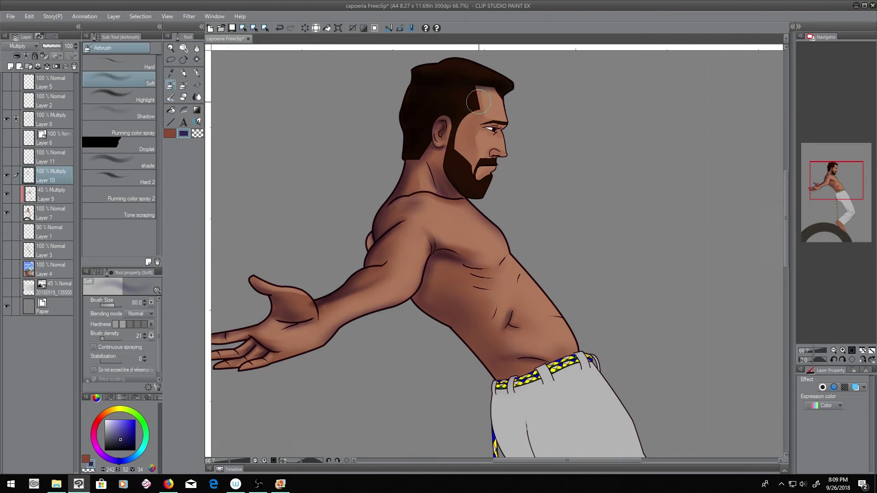
Resize the airbrush between 50 and 20 and zoom around the face, toggling transparent and dark blue
key(bracketleft)
key(bracketleft)
key(bracketleft)
scroll(478, 101, down, 3)
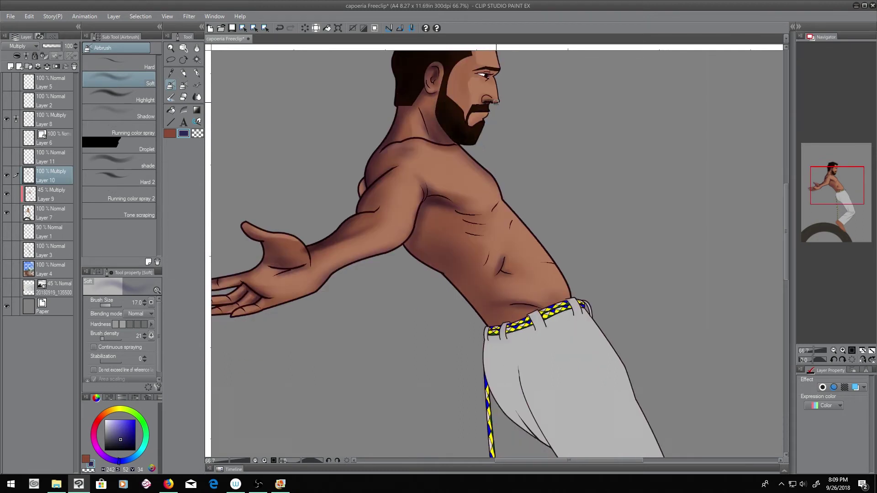
scroll(495, 102, up, 2)
scroll(484, 112, up, 1)
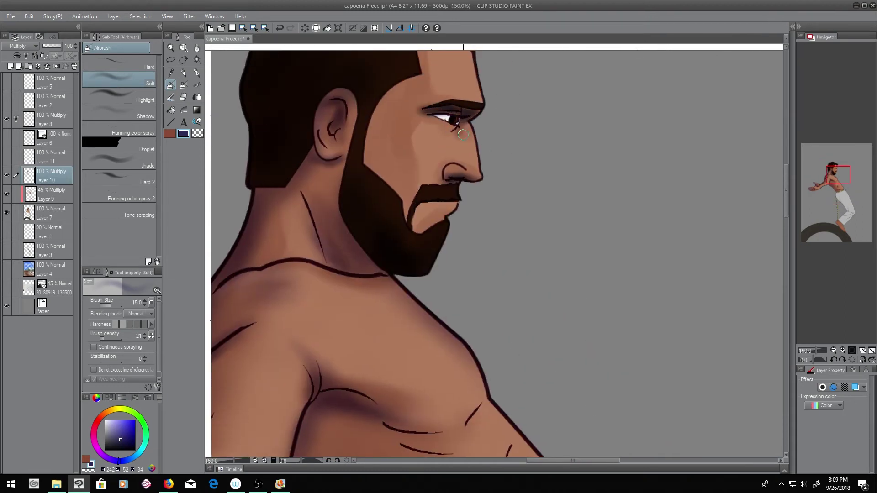
key(c)
key(bracketright)
scroll(524, 232, down, 3)
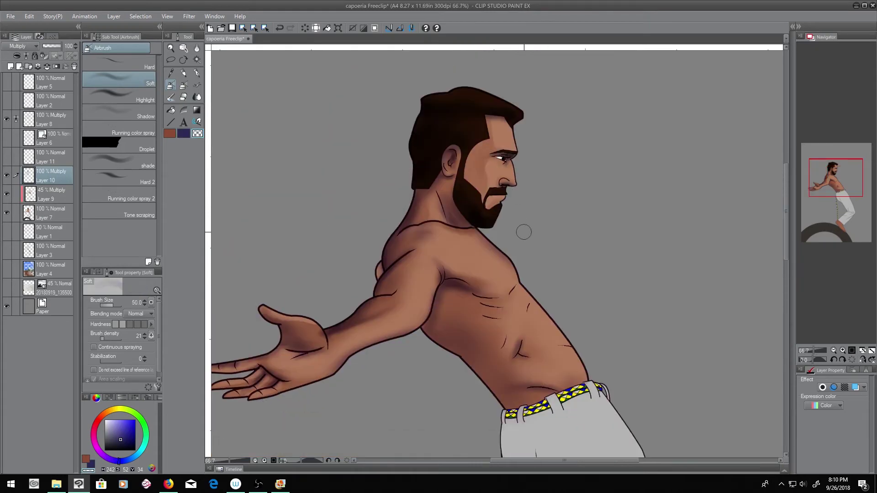
key(c)
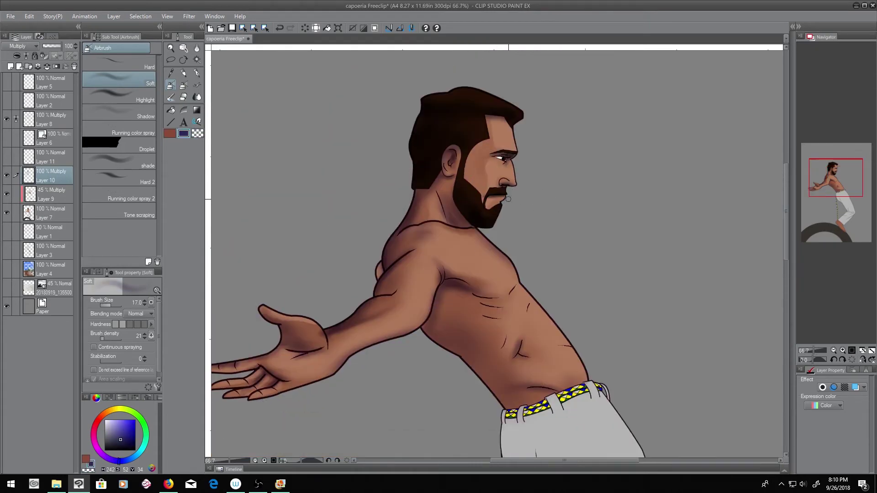
scroll(507, 199, down, 5)
Airbrush soft dark blue shadow on the pants' left side and lower leg, and darken the thigh at size 300
scroll(463, 239, down, 2)
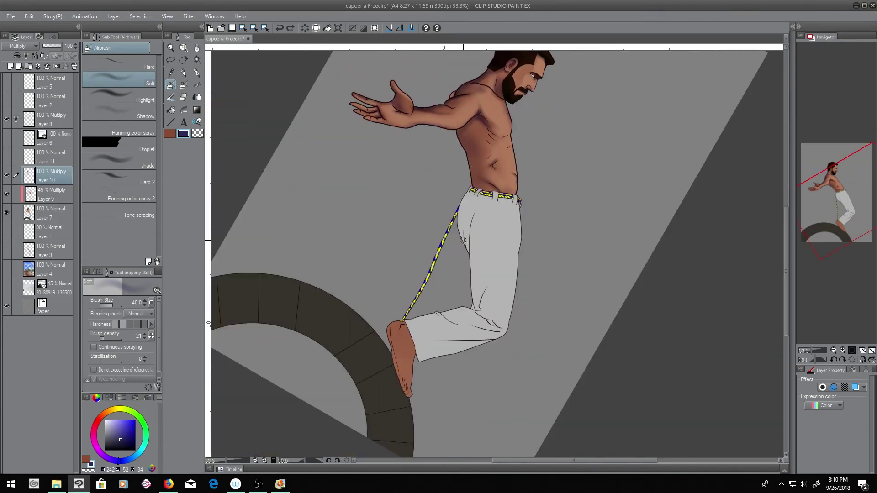
mouse_move(456, 201)
mouse_down()
mouse_move(443, 279)
mouse_move(474, 319)
mouse_move(466, 210)
mouse_up()
drag(433, 315, 420, 356)
scroll(499, 327, up, 1)
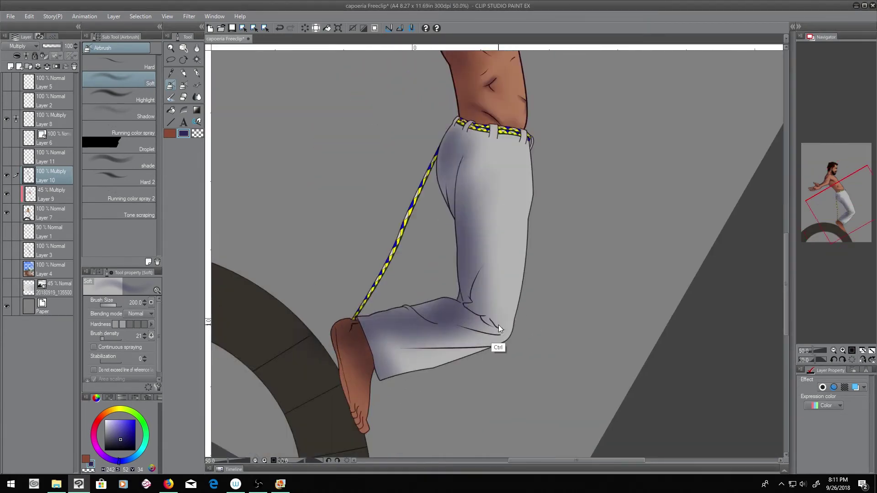
scroll(499, 328, up, 1)
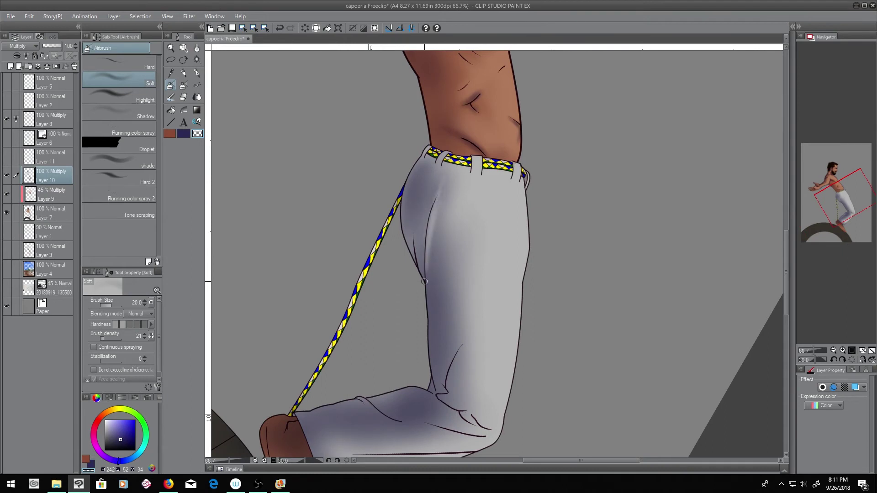
key(c)
key(bracketright)
key(bracketright)
key(bracketright)
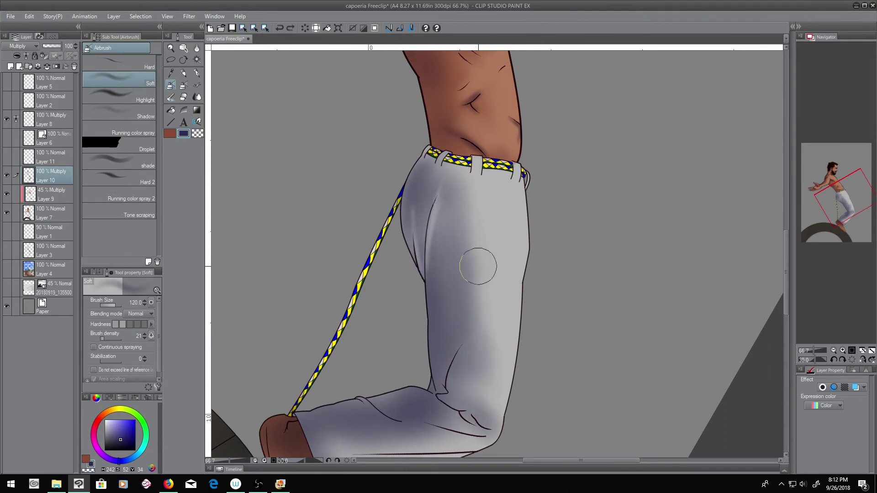
key(bracketright)
key(bracketright)
key(bracketright)
drag(517, 251, 489, 274)
Soften the pant-leg edge with transparency, then rotate the canvas so the leg stands upright
key(ctrl+z)
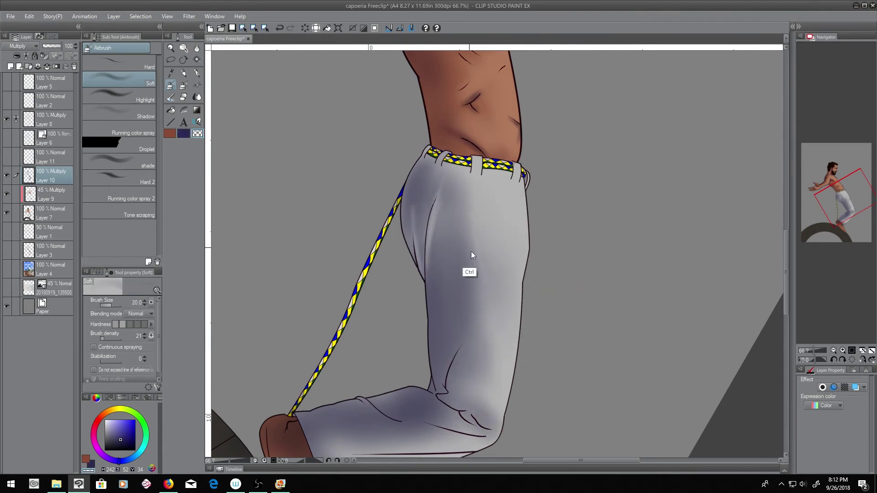
key(bracketright)
key(bracketright)
key(bracketright)
drag(499, 337, 477, 273)
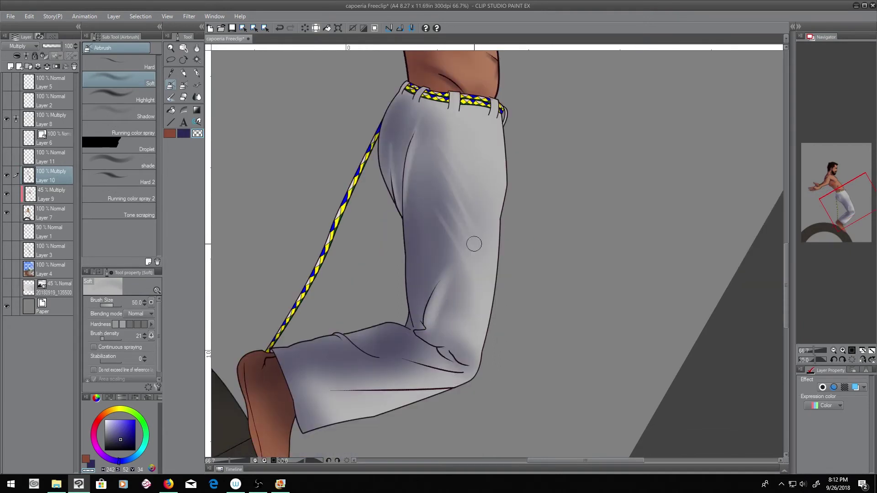
mouse_move(407, 264)
mouse_down()
mouse_move(411, 320)
mouse_move(414, 258)
mouse_up()
key(bracketleft)
key(bracketleft)
key(bracketleft)
key(c)
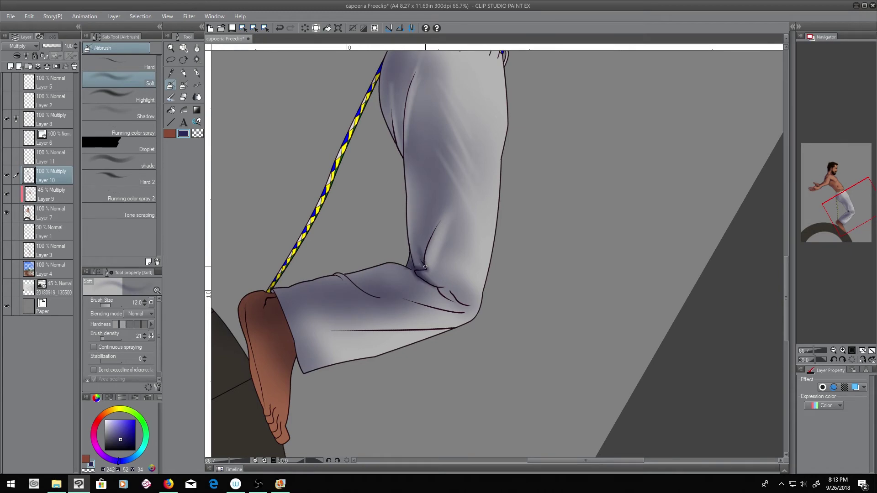
drag(463, 304, 365, 254)
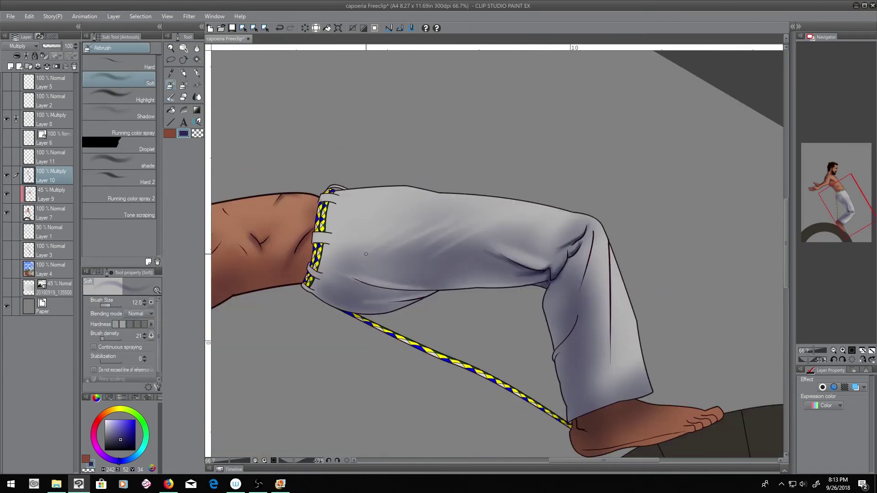
drag(512, 219, 439, 203)
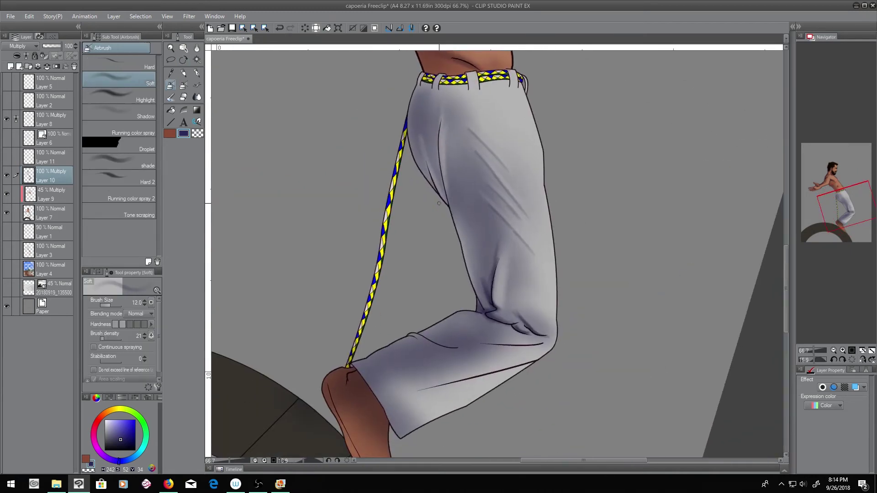
Brush dark blue shadow folds onto the pants and knee, softening and lightening the lower leg
drag(457, 143, 470, 123)
key(c)
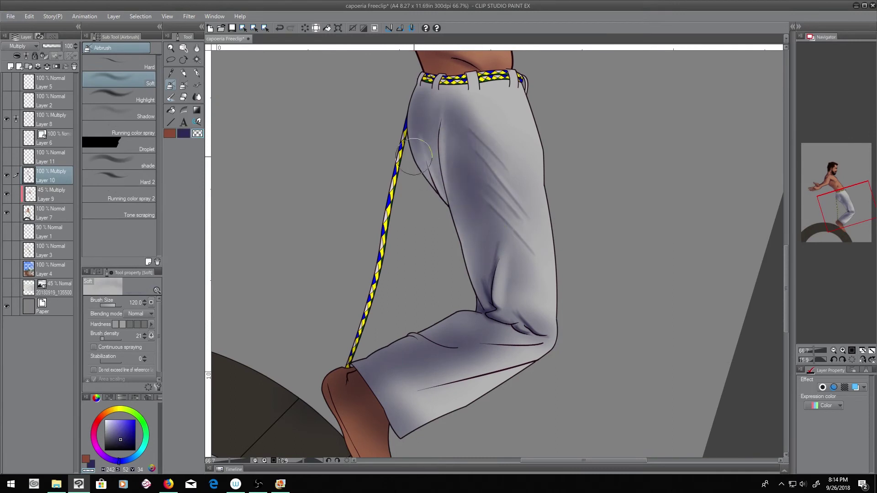
drag(518, 349, 499, 258)
key(c)
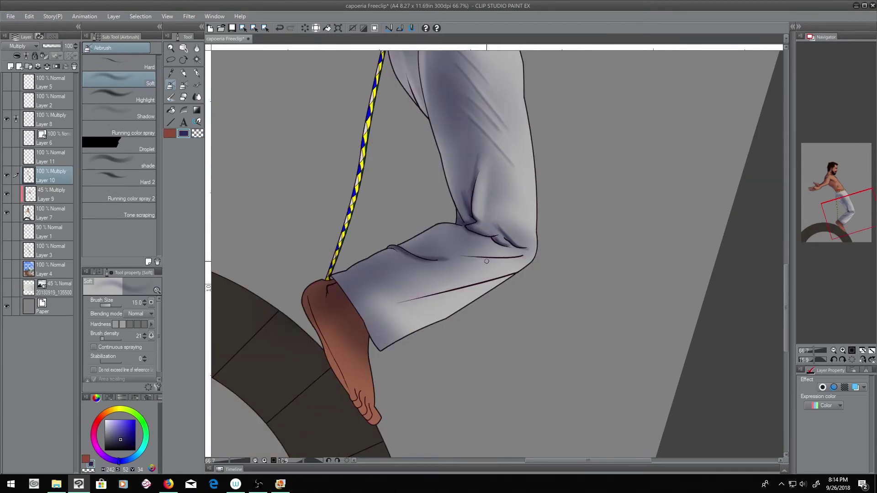
drag(455, 225, 512, 272)
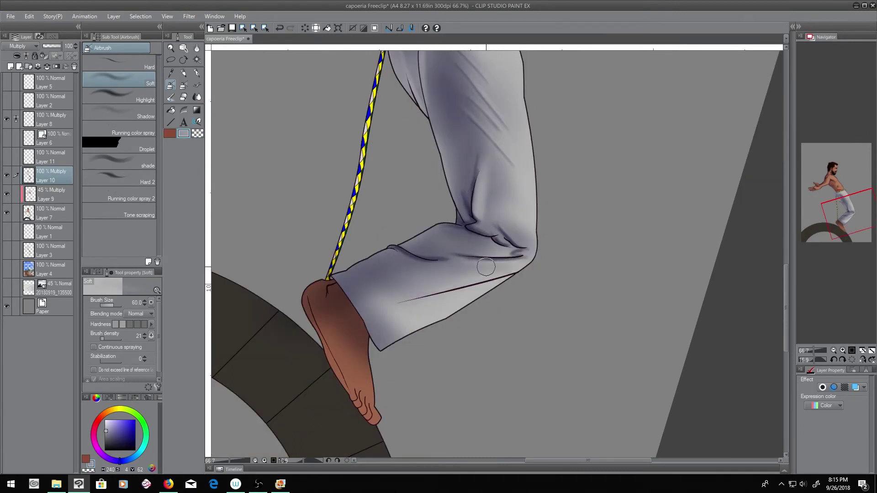
key(c)
Soften the shading near the pant hem with a size-150 transparent brush
key(c)
mouse_move(400, 274)
mouse_down()
mouse_move(483, 267)
mouse_move(400, 274)
mouse_up()
key(bracketright)
key(bracketright)
key(bracketright)
drag(399, 324, 530, 276)
key(c)
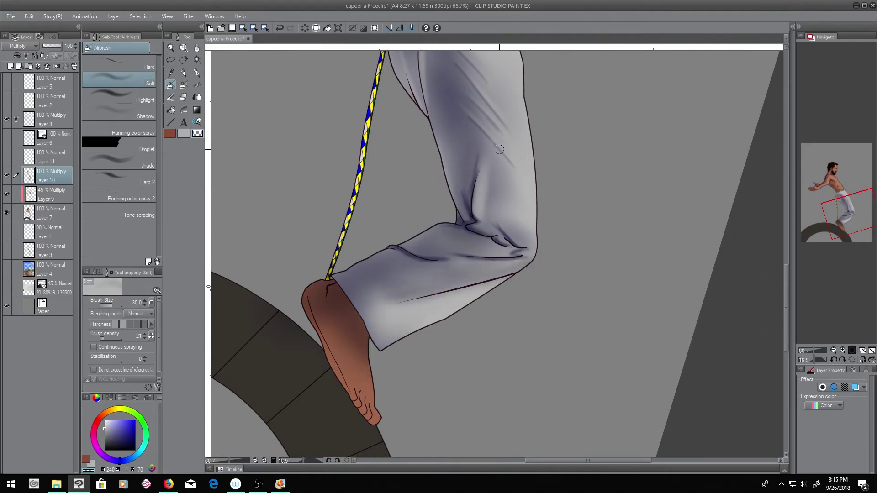
key(c)
key(bracketright)
key(bracketright)
key(bracketright)
drag(508, 190, 569, 307)
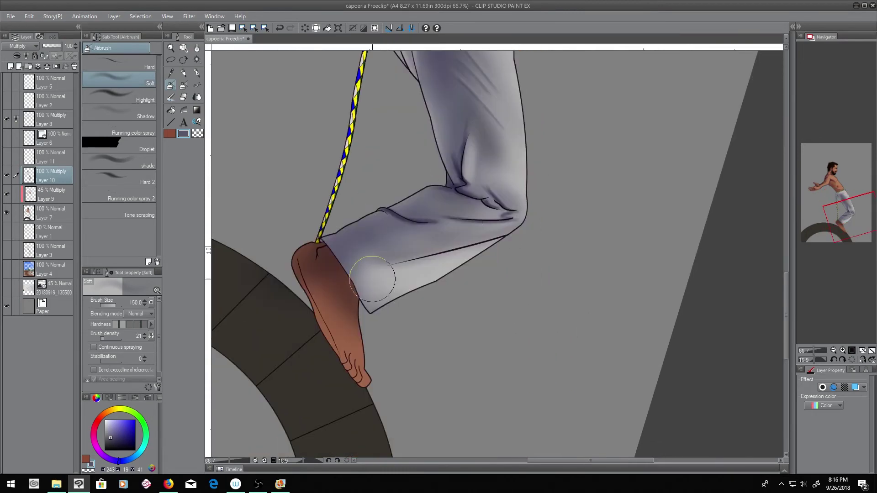
drag(372, 279, 476, 246)
scroll(476, 246, up, 5)
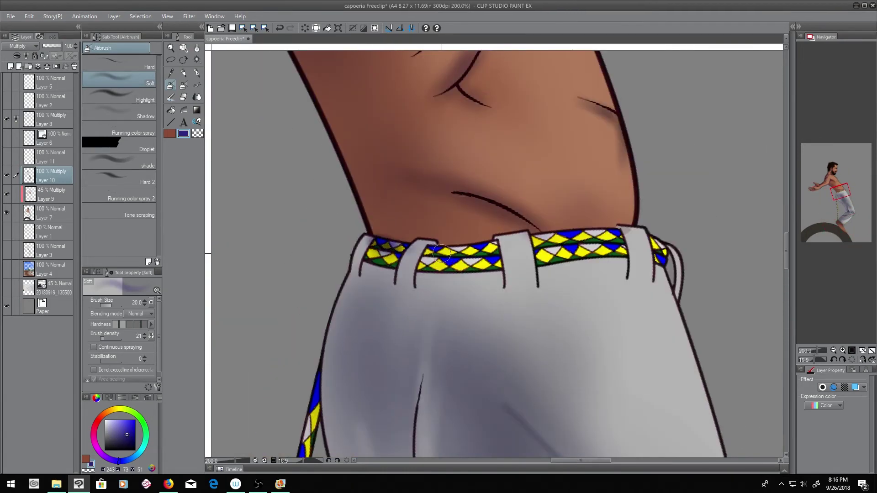
key(b)
key(b)
drag(489, 256, 455, 261)
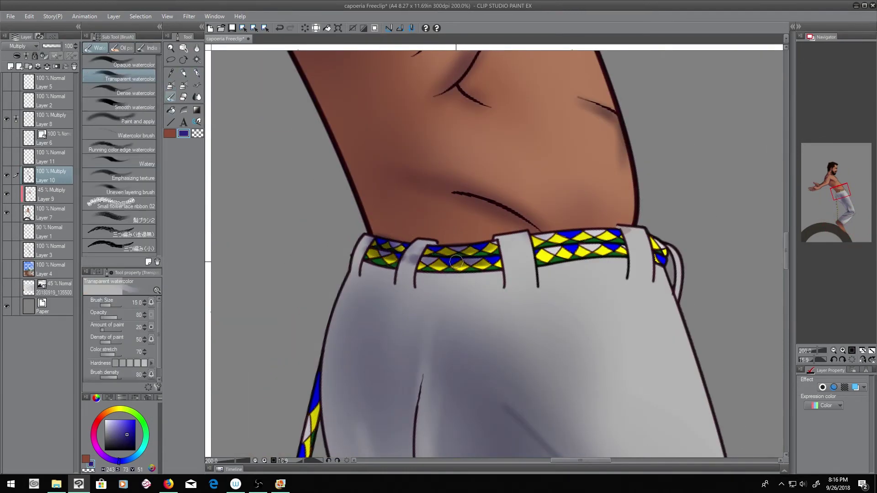
mouse_move(370, 251)
mouse_down()
mouse_move(657, 249)
mouse_move(627, 280)
mouse_up()
drag(636, 230, 637, 261)
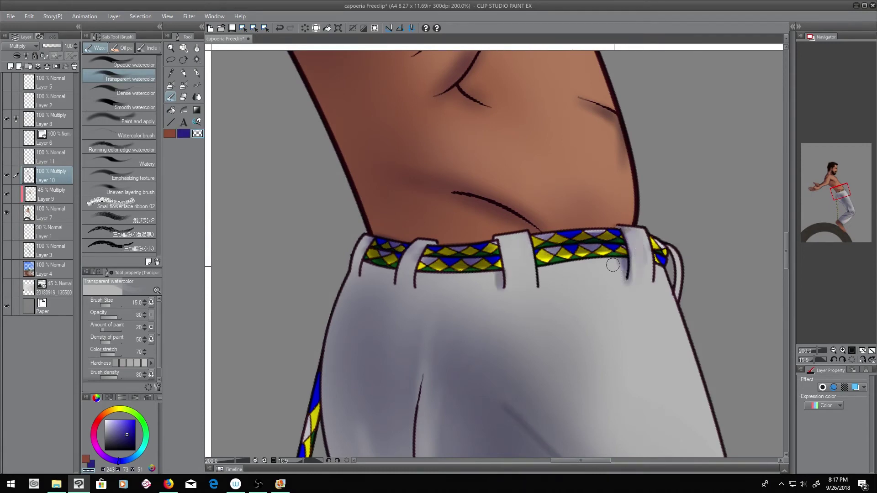
drag(411, 260, 413, 286)
key(c)
drag(368, 265, 373, 271)
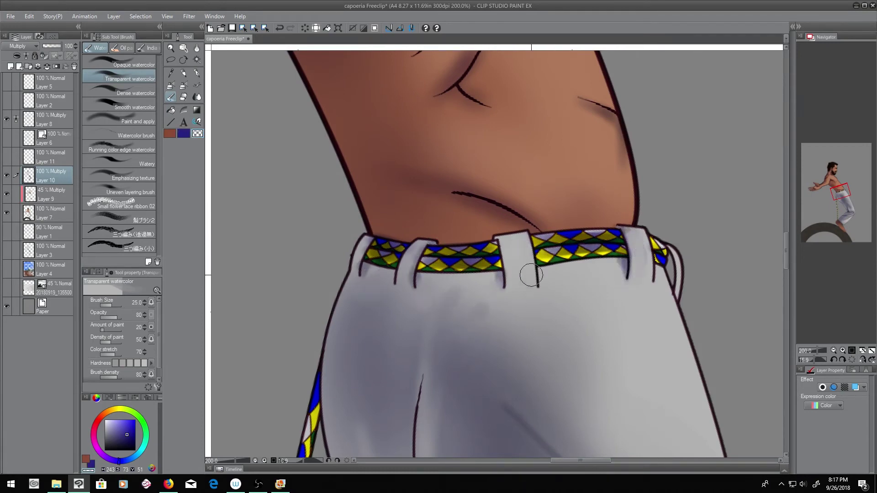
alt+click(400, 233)
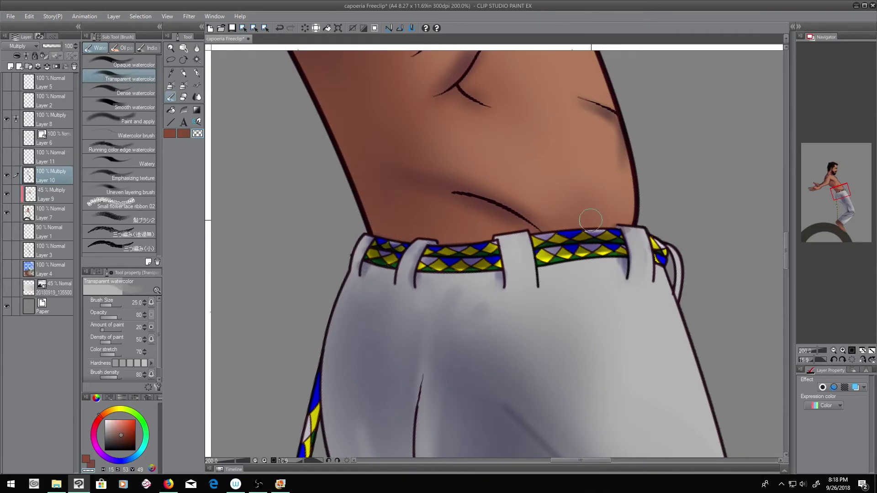
click(51, 212)
alt+click(408, 240)
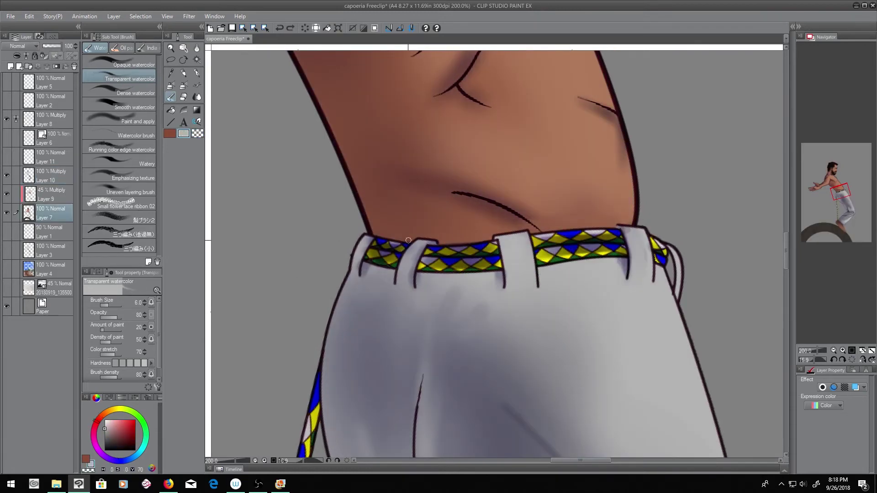
key(p)
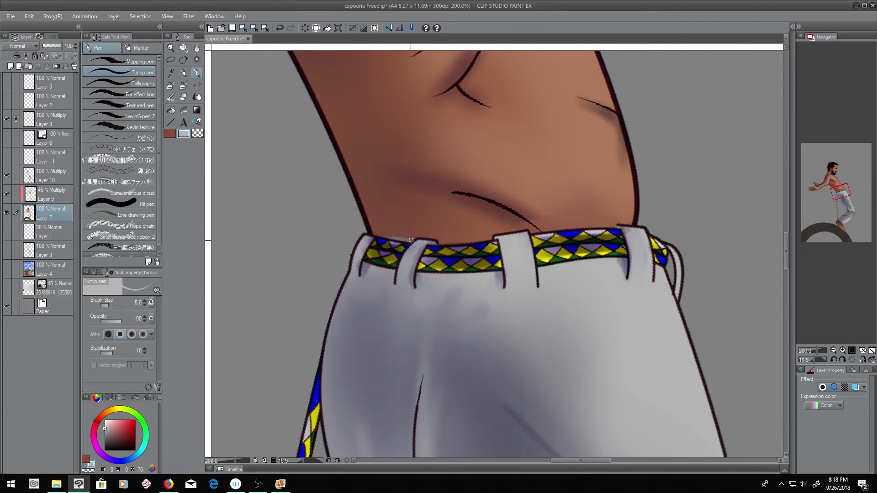
double_click(9, 195)
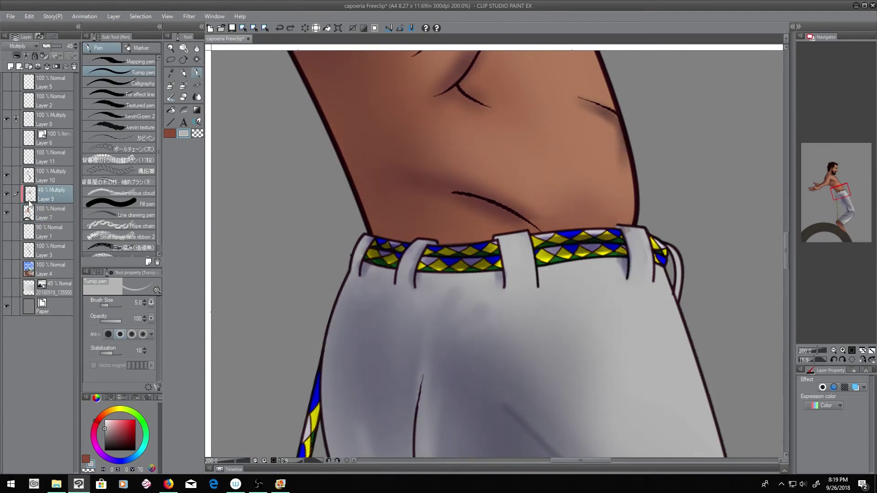
scroll(598, 234, down, 5)
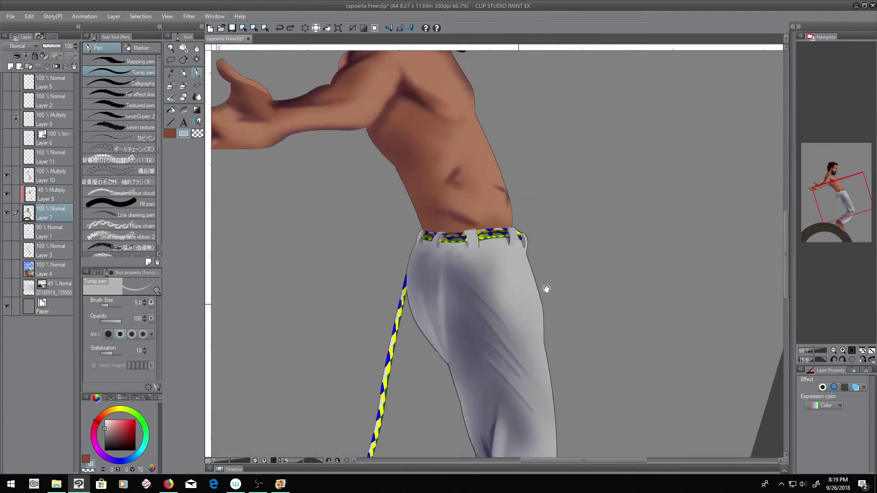
Show Layer 8 and paint a dark opaque watercolour shadow on the side of the torso
click(6, 119)
click(50, 119)
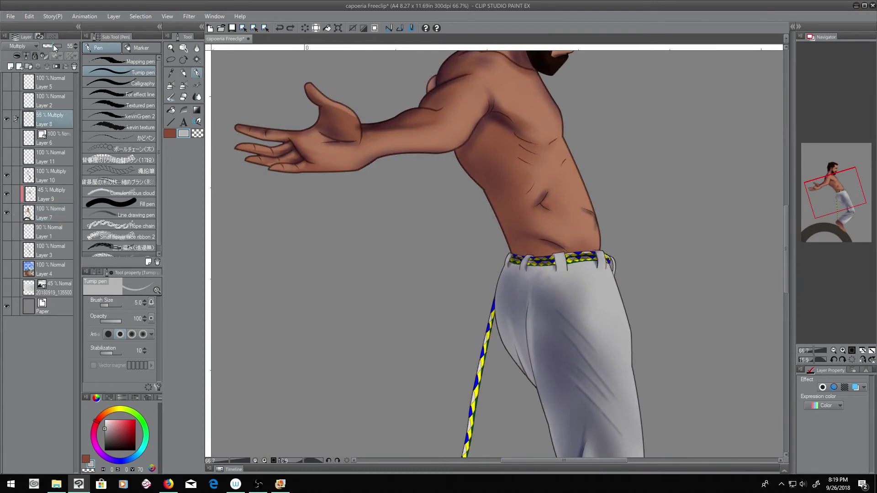
scroll(457, 228, down, 3)
scroll(505, 255, up, 5)
key(b)
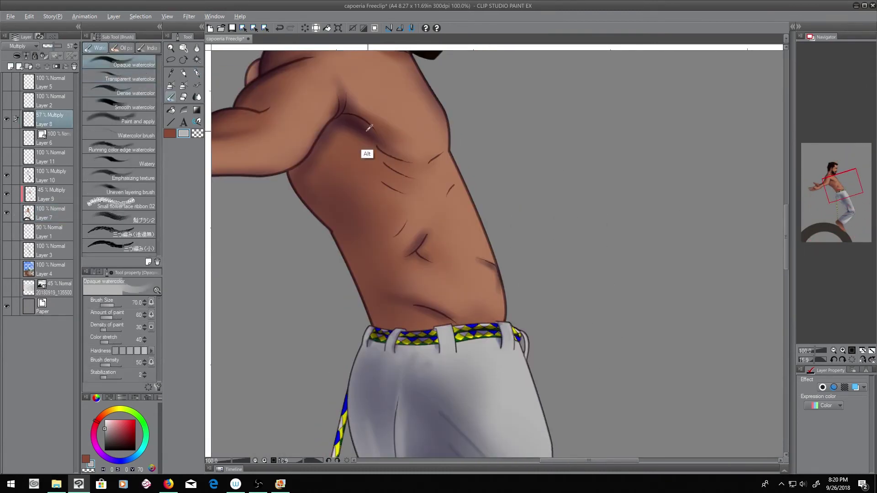
alt+click(348, 231)
key(ctrl+z)
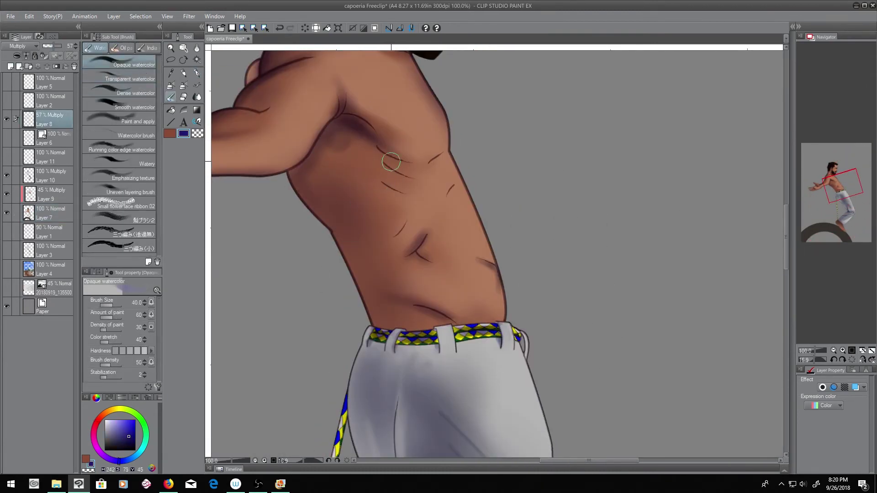
drag(371, 153, 402, 190)
Pick a darker brown for the Soft airbrush on Layer 10, then add a new Layer 12
key(b)
alt+click(409, 164)
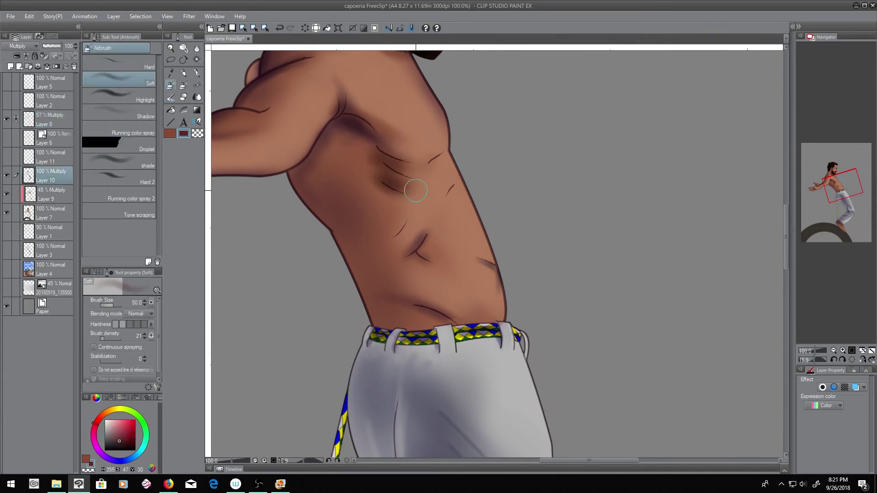
scroll(423, 147, down, 2)
alt+click(423, 147)
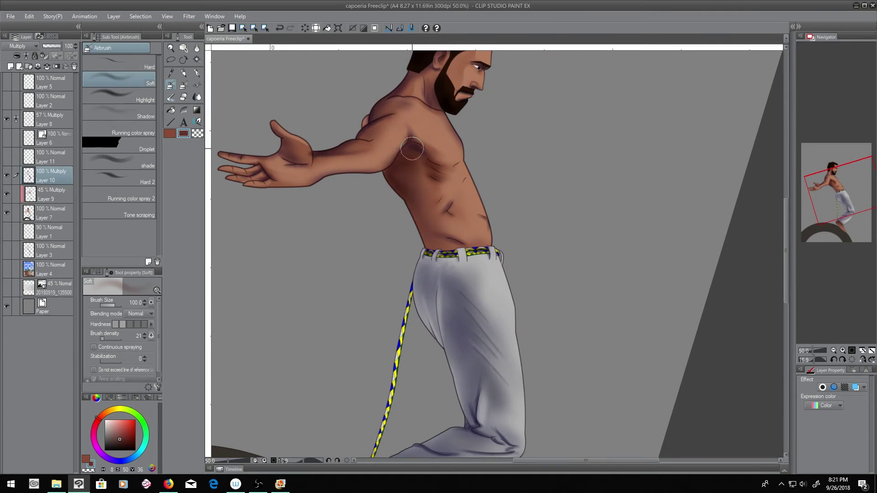
scroll(474, 251, down, 5)
drag(488, 295, 511, 274)
scroll(488, 295, up, 2)
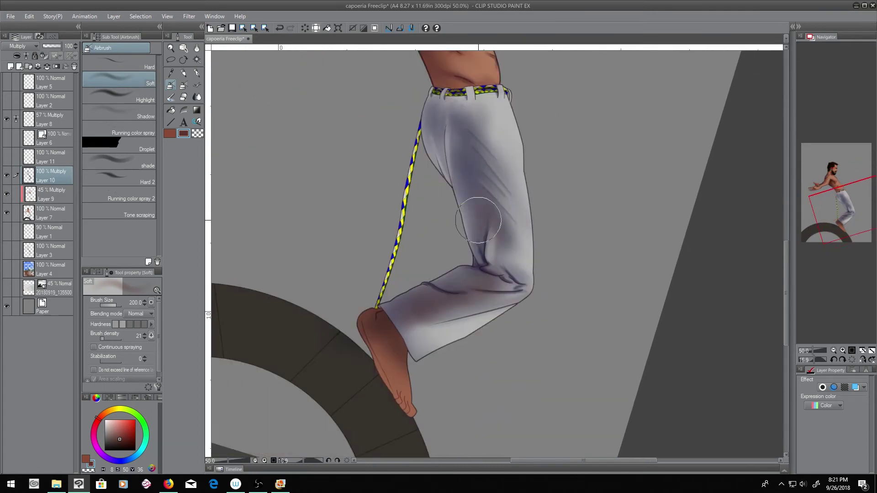
scroll(332, 274, up, 3)
key(ctrl+shift+n)
click(120, 430)
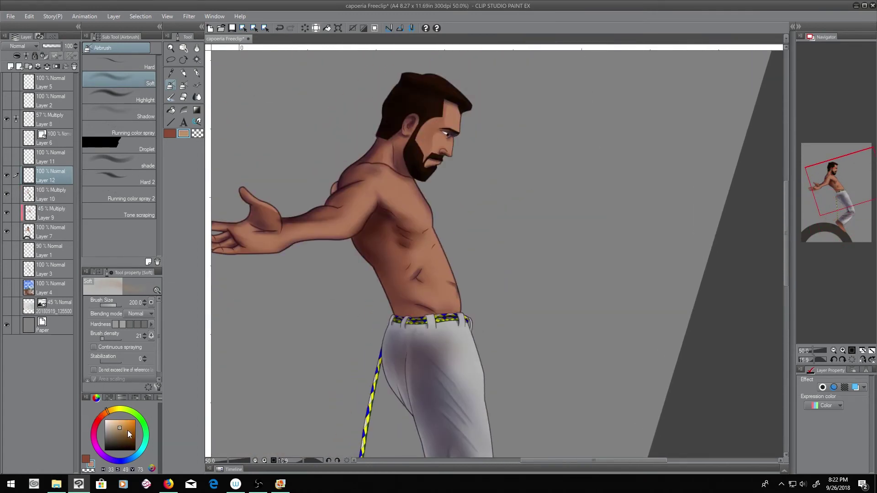
Airbrush a pale, less-saturated brown highlight onto the forearm with a smaller Soft airbrush
click(113, 425)
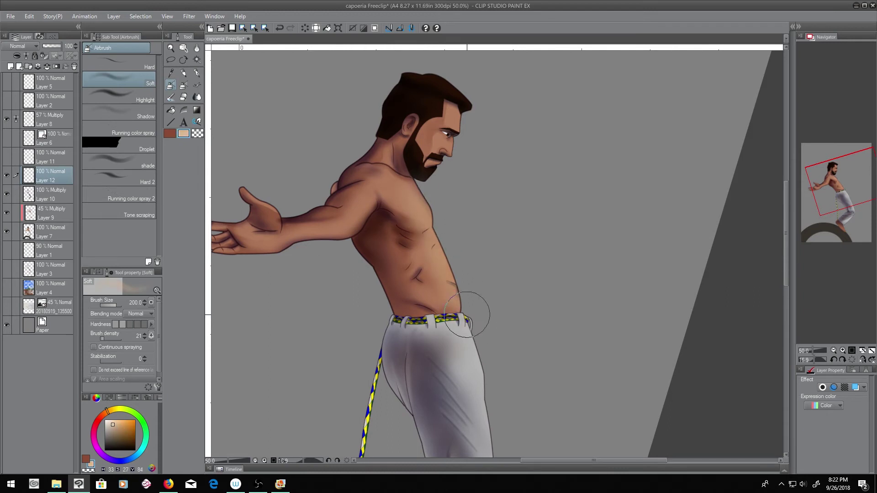
key(bracketleft)
key(bracketleft)
key(bracketleft)
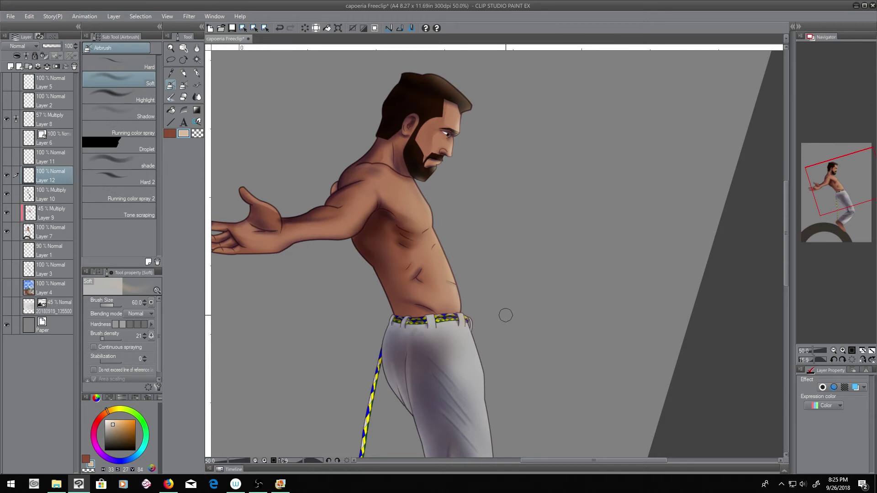
drag(274, 215, 313, 205)
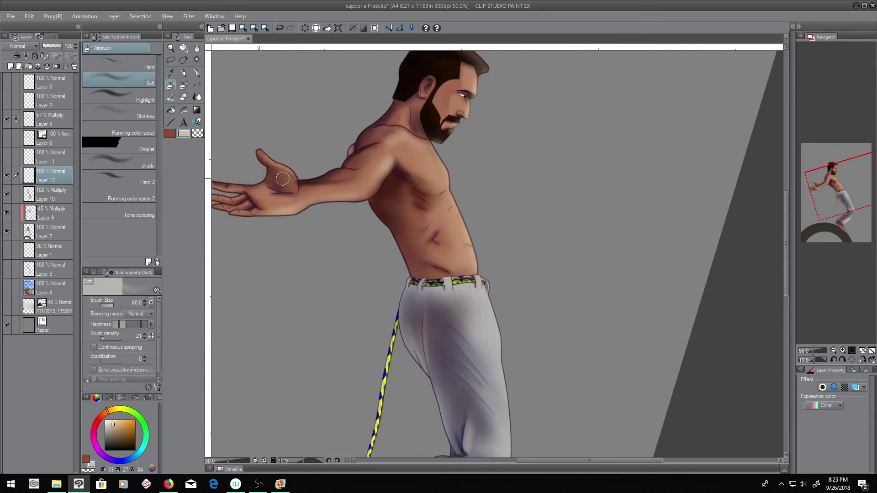
drag(223, 202, 258, 195)
scroll(430, 364, down, 5)
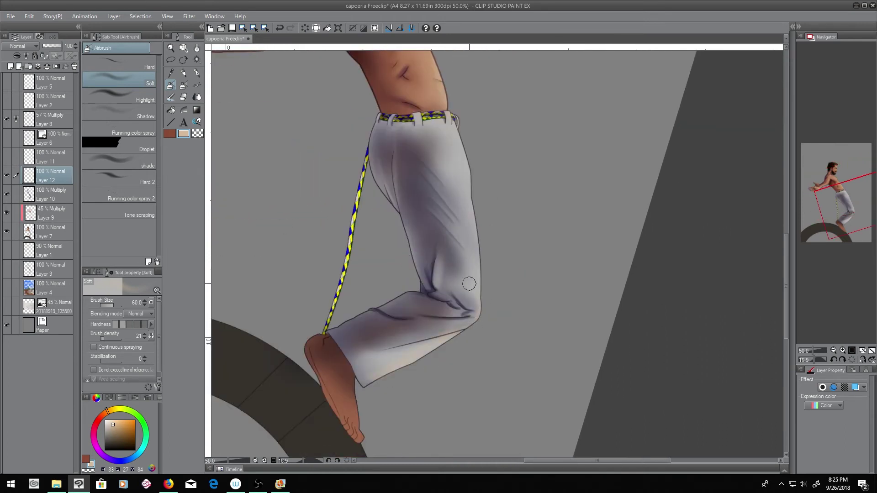
scroll(455, 286, up, 2)
scroll(437, 119, up, 3)
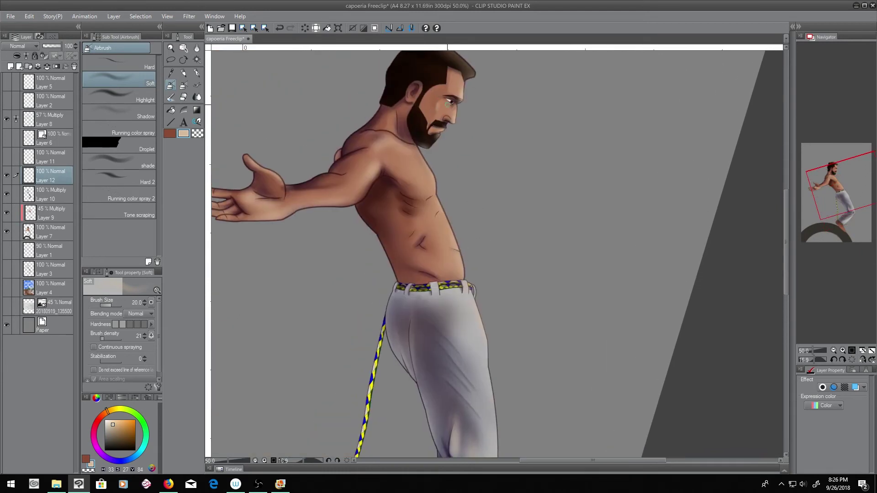
Add Layer 13, then draw a light Colored pencil line along the top of the moustache on Layer 8
scroll(423, 138, up, 5)
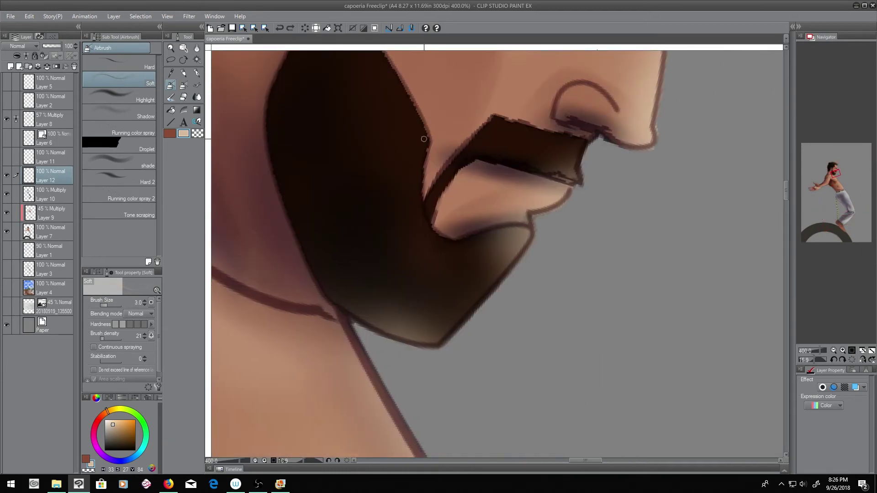
key(ctrl+shift+n)
key(p)
scroll(130, 234, down, 1)
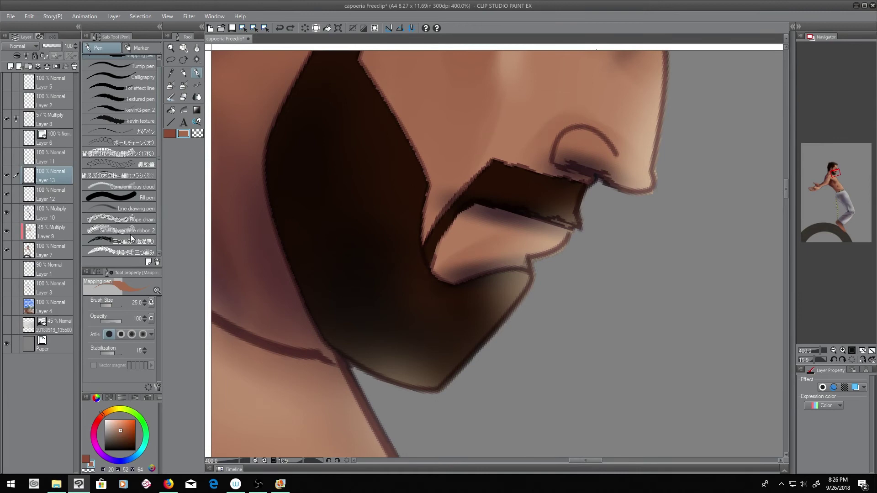
click(139, 131)
scroll(368, 125, down, 2)
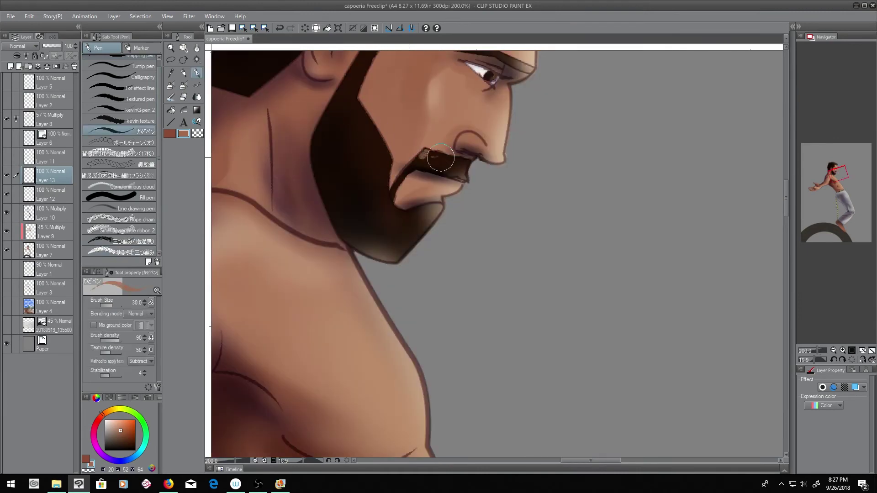
key(p)
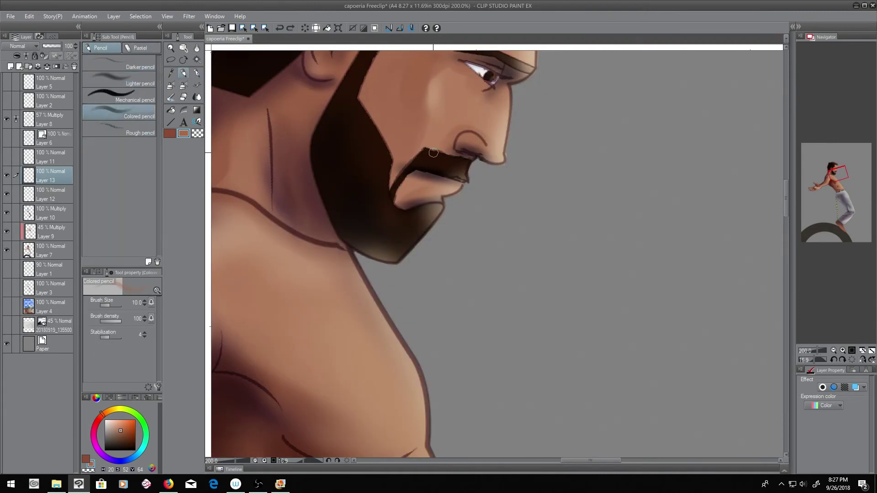
ctrl+click(419, 167)
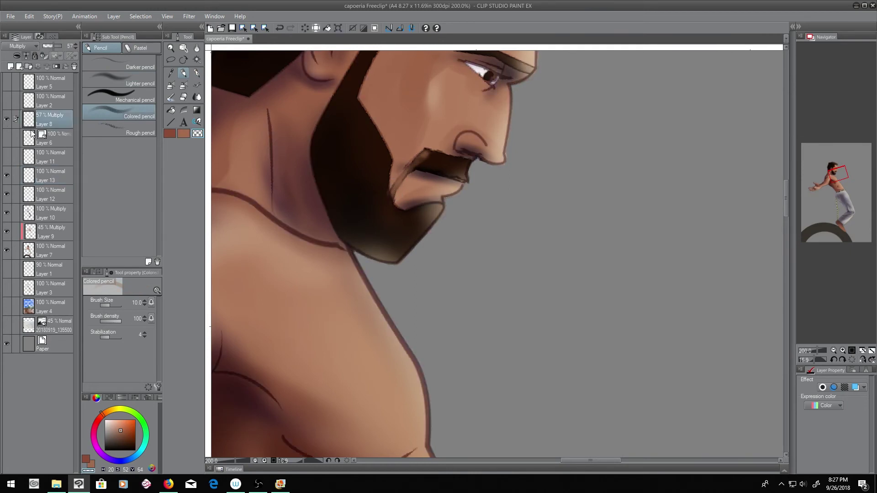
key(x)
mouse_move(413, 164)
mouse_down()
mouse_move(448, 153)
mouse_move(428, 149)
mouse_up()
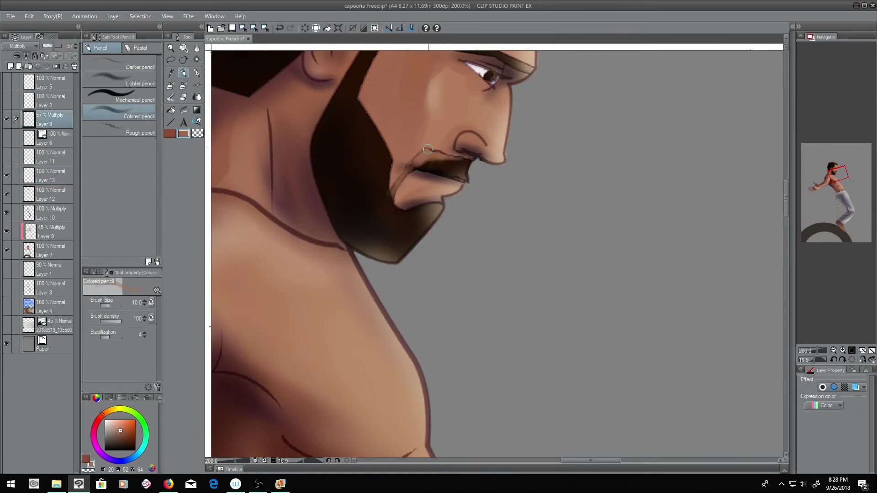
Brighten the cheek above the beard on Layer 13 with watercolour, sampling the chin's skin brown
key(ctrl+alt+0)
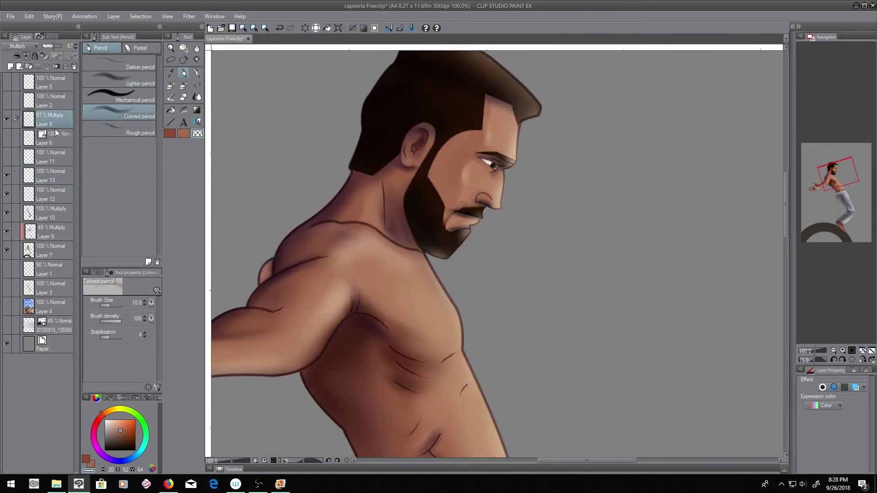
ctrl+click(450, 198)
key(b)
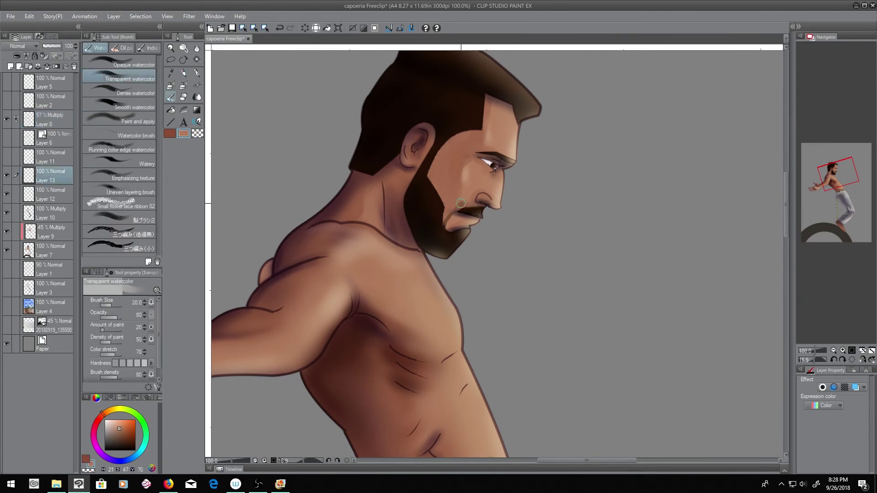
mouse_move(451, 221)
mouse_down()
mouse_move(432, 183)
mouse_move(452, 219)
mouse_up()
key(bracketright)
key(bracketright)
key(bracketright)
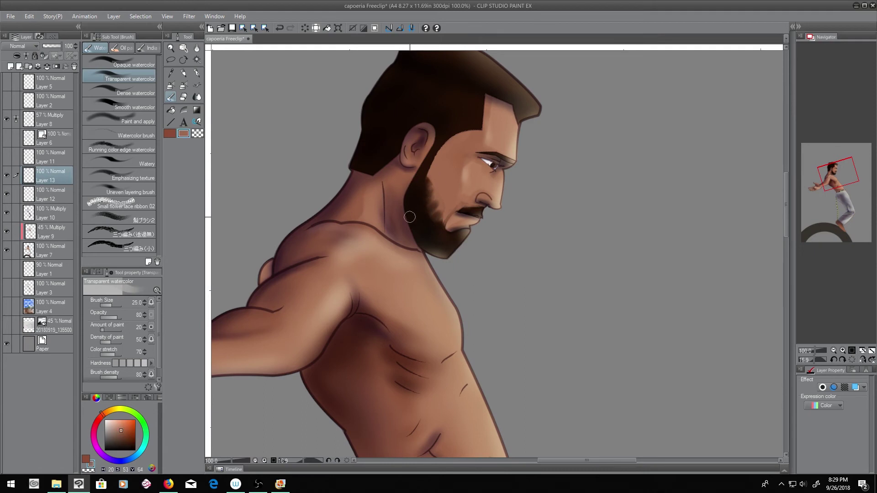
alt+click(408, 195)
alt+click(457, 221)
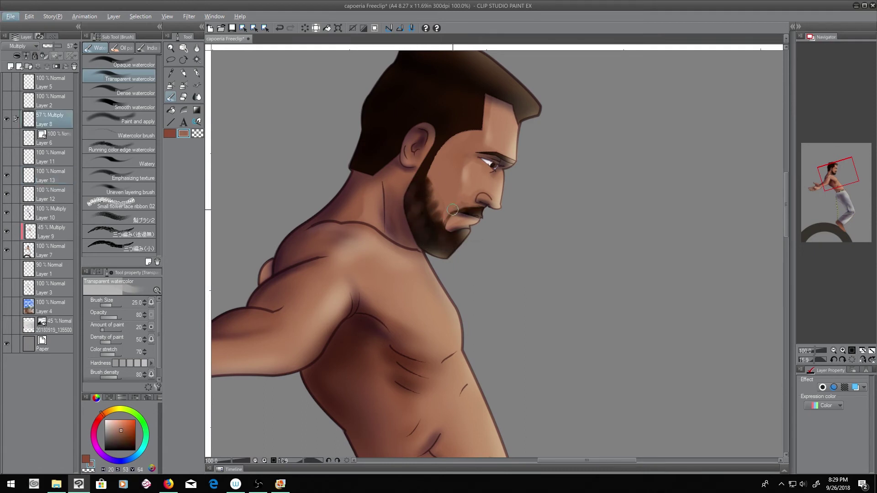
Soften the cheek and jaw edge with Transparent watercolor on Layer 13, then view the whole page
key(c)
ctrl+click(451, 231)
key(c)
key(bracketright)
key(bracketright)
key(bracketright)
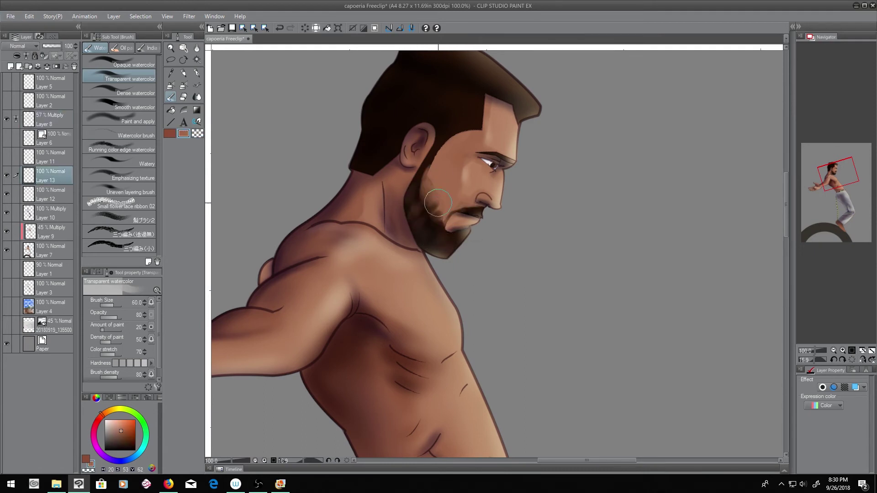
key(bracketleft)
key(bracketleft)
key(bracketleft)
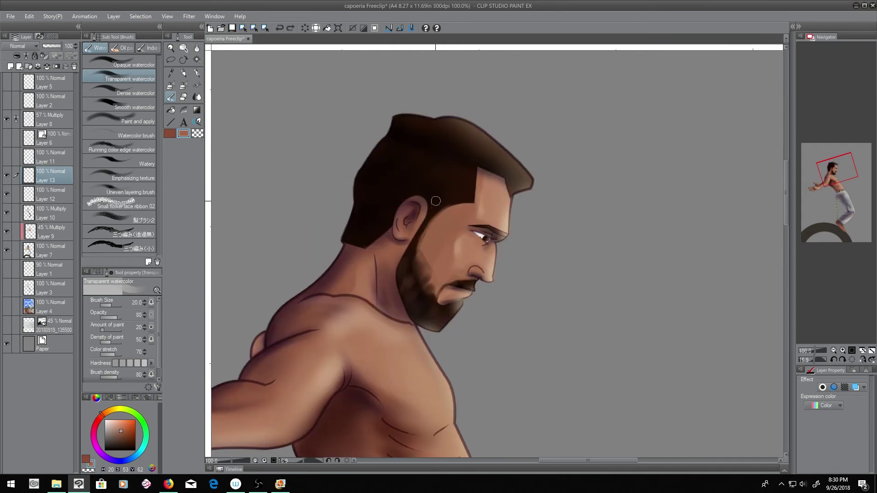
scroll(436, 172, down, 3)
key(ctrl+0)
Show the pants shading layer and add a new Soft Airbrush layer below the figure
click(8, 218)
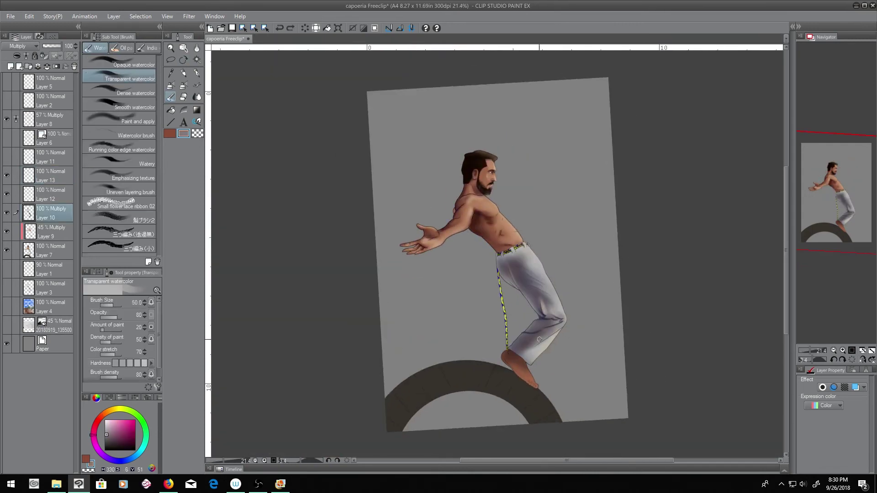
ctrl+click(537, 336)
alt+click(537, 336)
key(b)
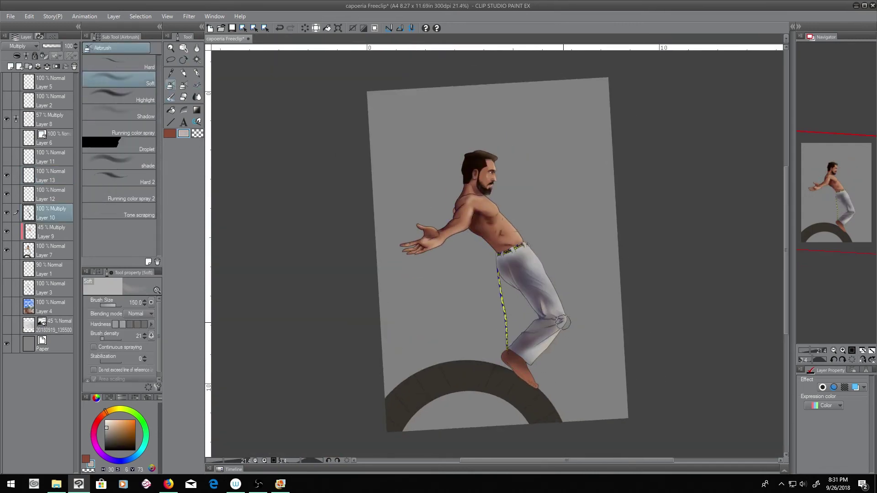
scroll(383, 356, up, 2)
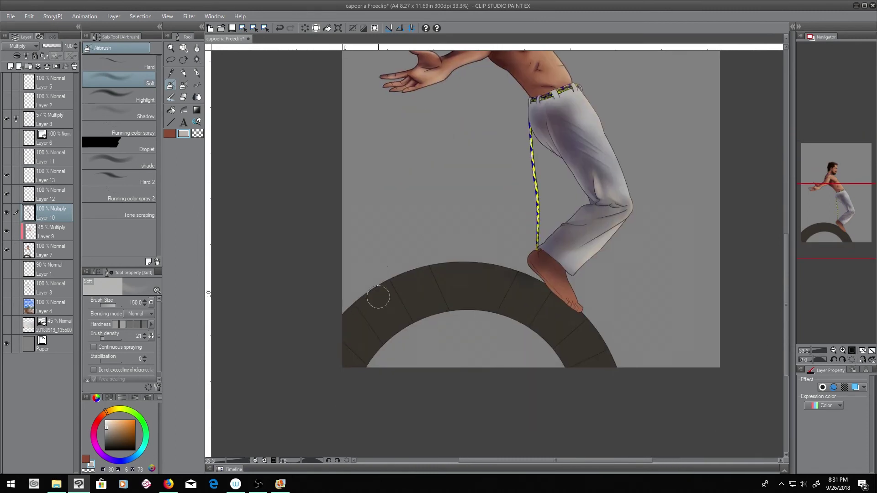
key(ctrl+shift+n)
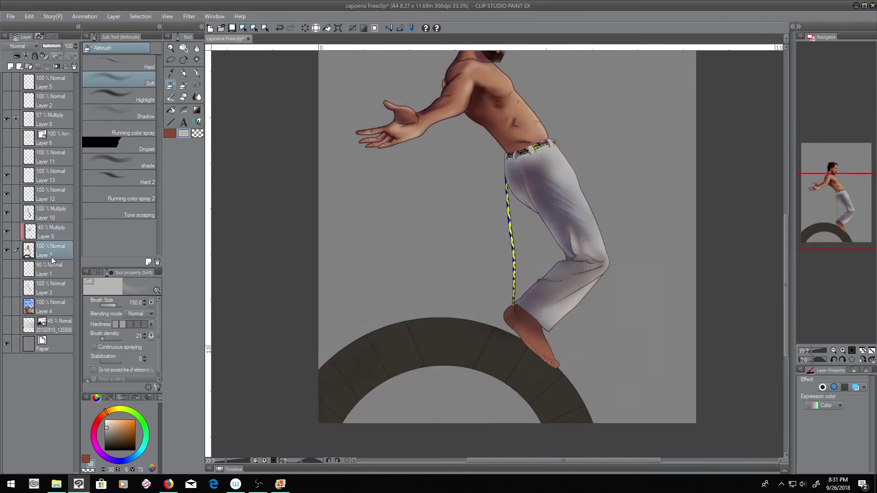
click(124, 440)
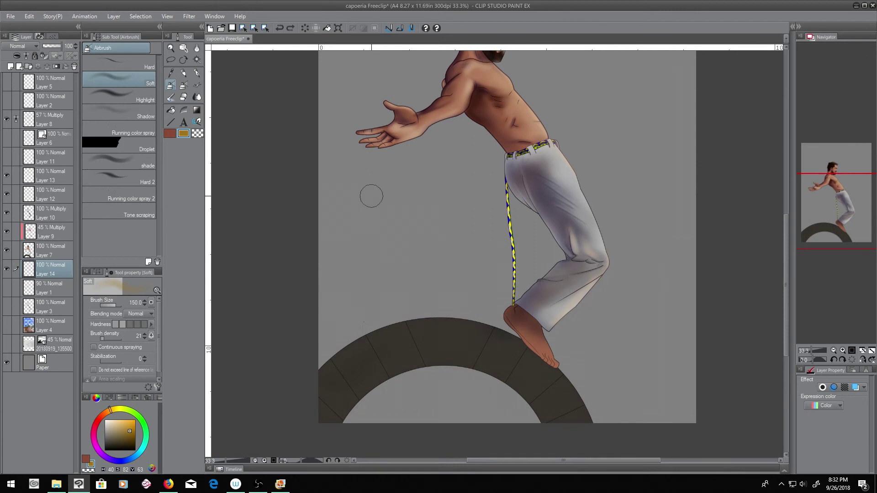
scroll(434, 378, up, 3)
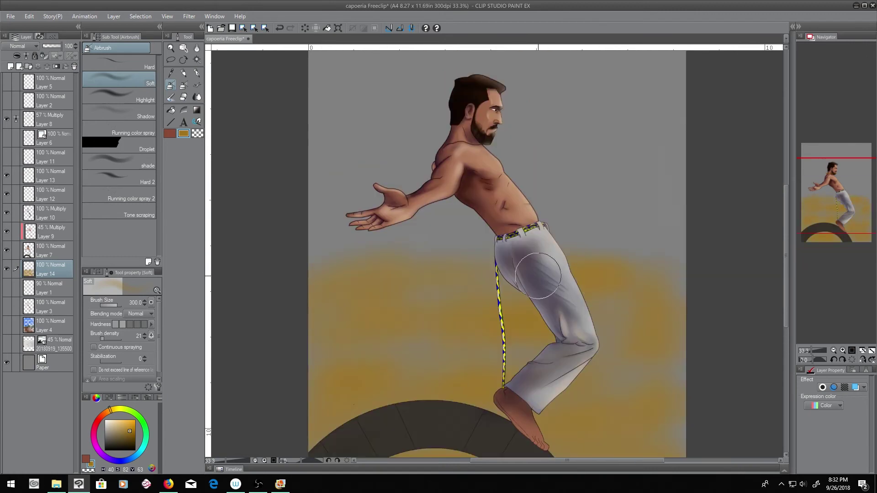
Airbrush ochre sand, green tree shapes and brown ground tones behind the figure
mouse_move(430, 265)
mouse_down()
mouse_move(502, 220)
mouse_move(589, 201)
mouse_move(696, 262)
mouse_move(675, 278)
mouse_up()
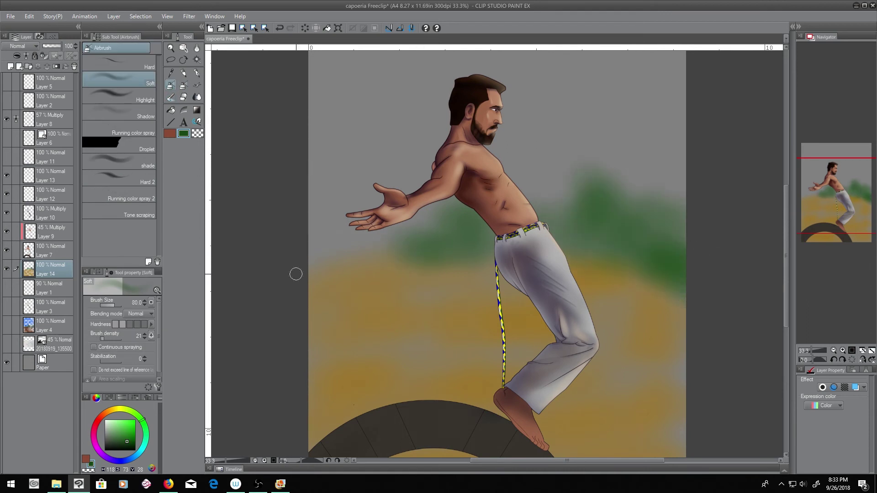
drag(295, 273, 402, 238)
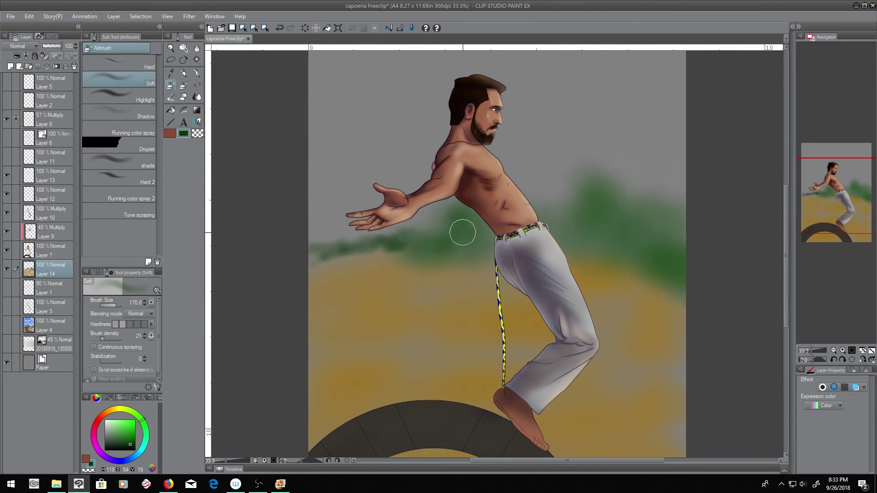
drag(460, 231, 660, 196)
mouse_move(366, 290)
mouse_down()
mouse_move(361, 269)
mouse_move(317, 401)
mouse_move(658, 397)
mouse_move(680, 429)
mouse_up()
click(44, 297)
Fill a new layer's upper canvas with a Midday sky blue gradient
click(139, 440)
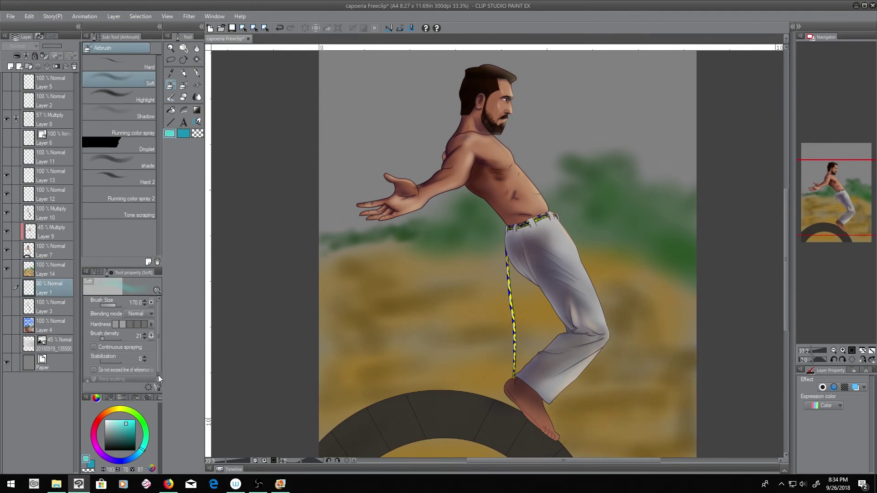
key(g)
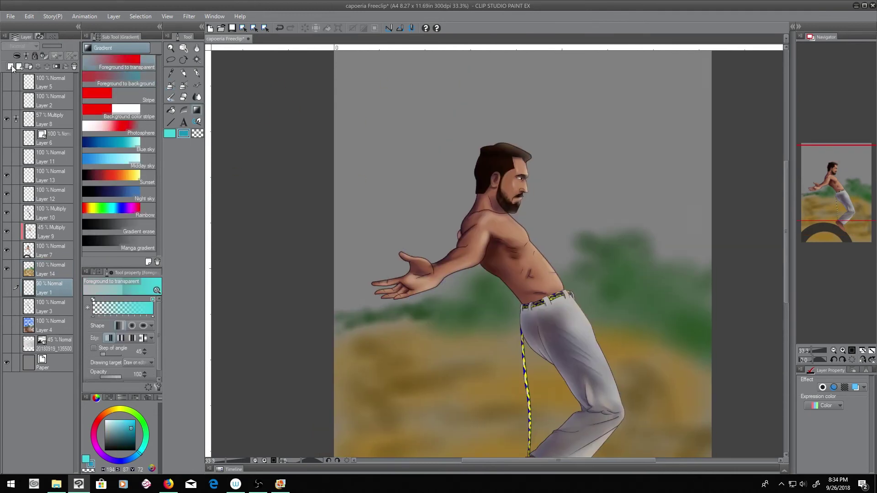
key(ctrl+shift+n)
scroll(613, 244, down, 1)
drag(381, 156, 740, 170)
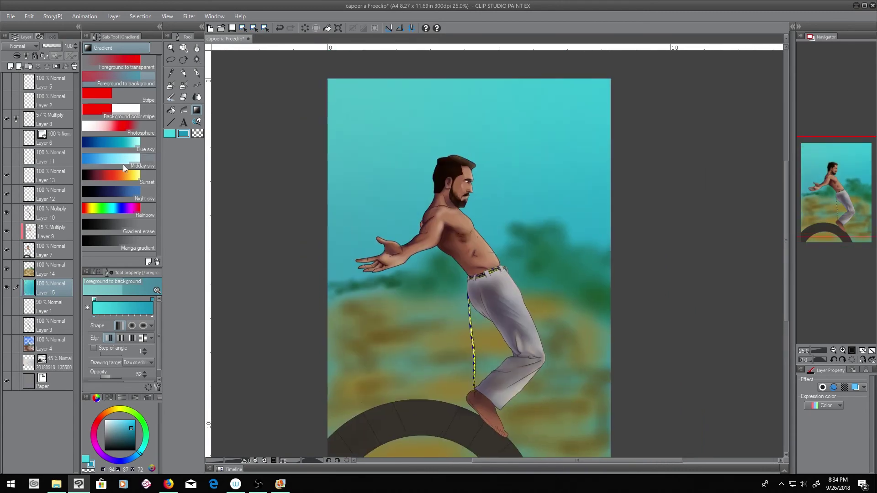
click(124, 166)
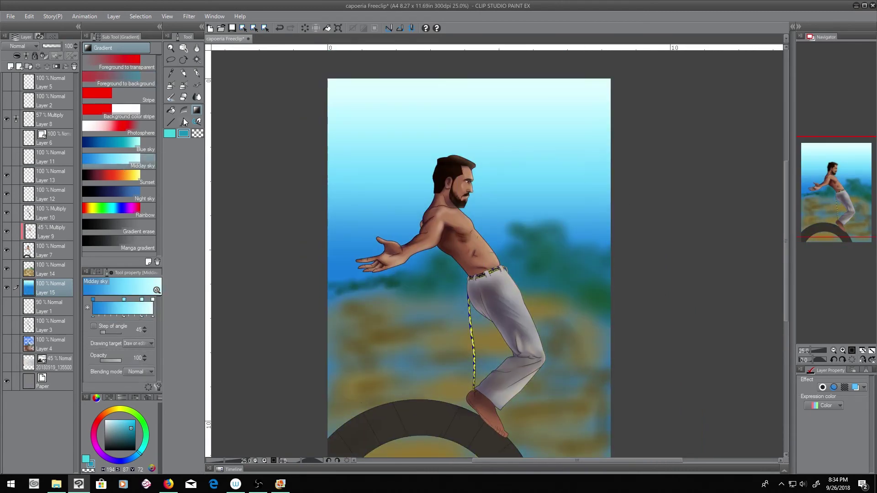
Pick a warm orange on the soft airbrush to tint the top of the sky
key(b)
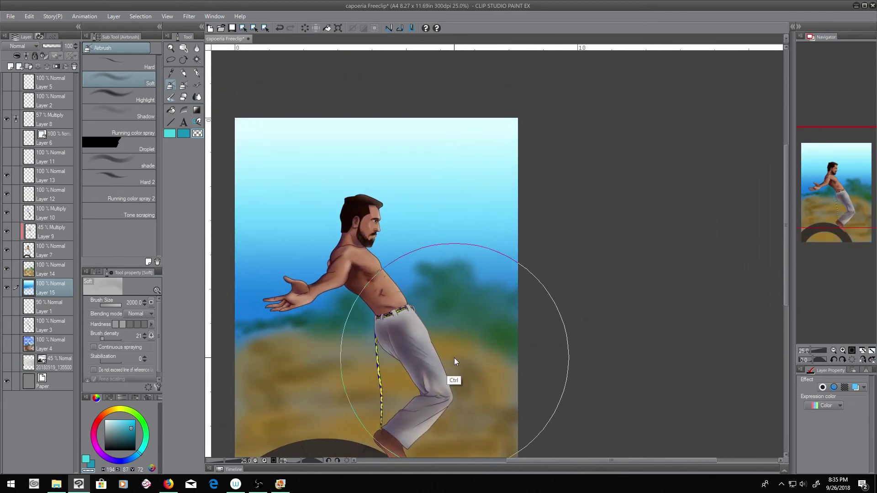
scroll(454, 357, up, 1)
click(362, 163)
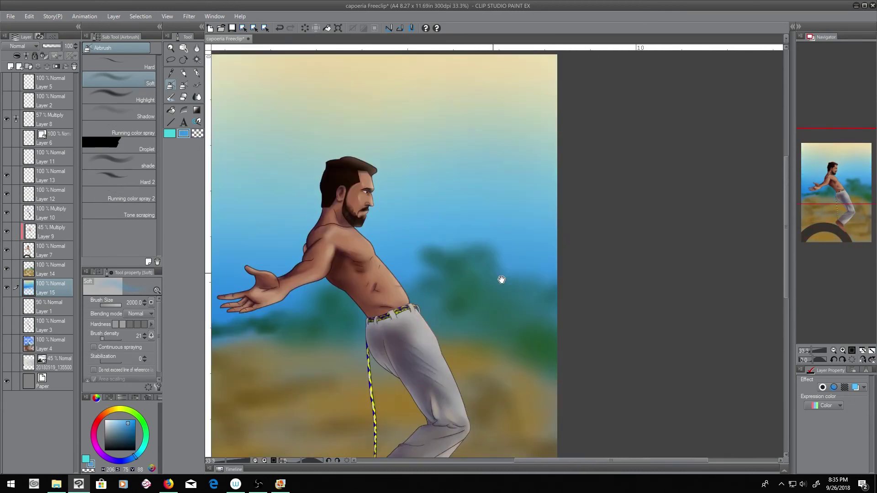
key(ctrl+shift+n)
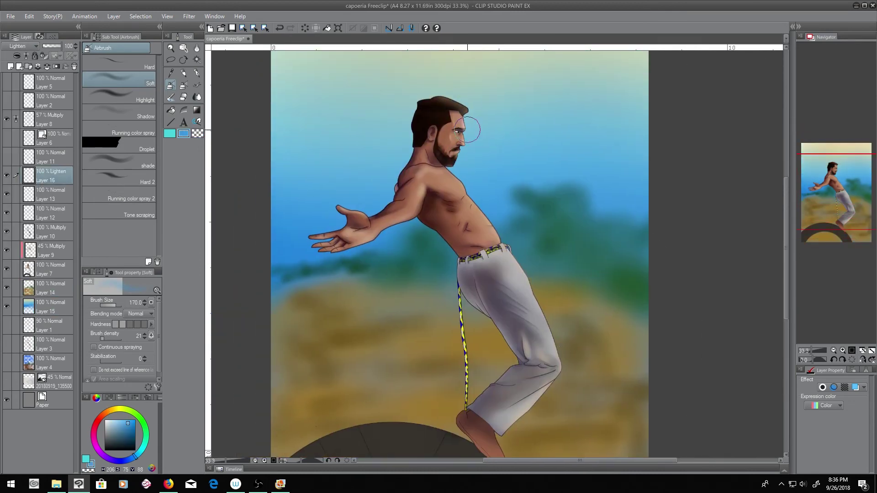
Airbrush a cyan glow along the figure's edges and undo the excess strokes
drag(456, 176, 342, 242)
drag(516, 261, 548, 366)
scroll(20, 46, down, 2)
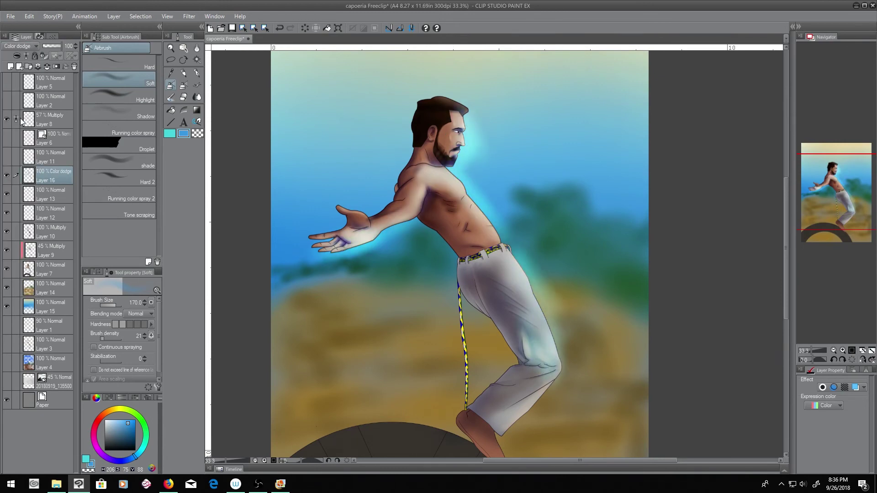
key(ctrl+z)
key(ctrl+z)
key(ctrl+z)
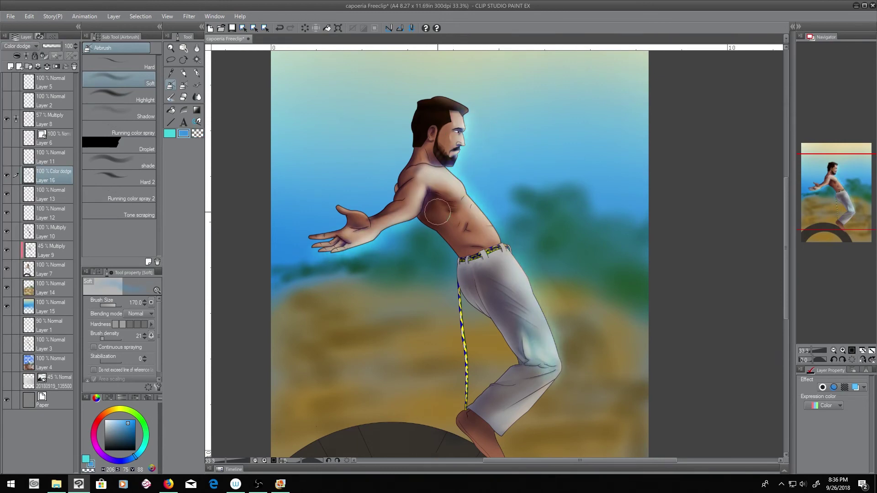
Repaint the cyan rim glow down the back of the leg and above the head
drag(537, 342, 493, 256)
drag(516, 374, 571, 434)
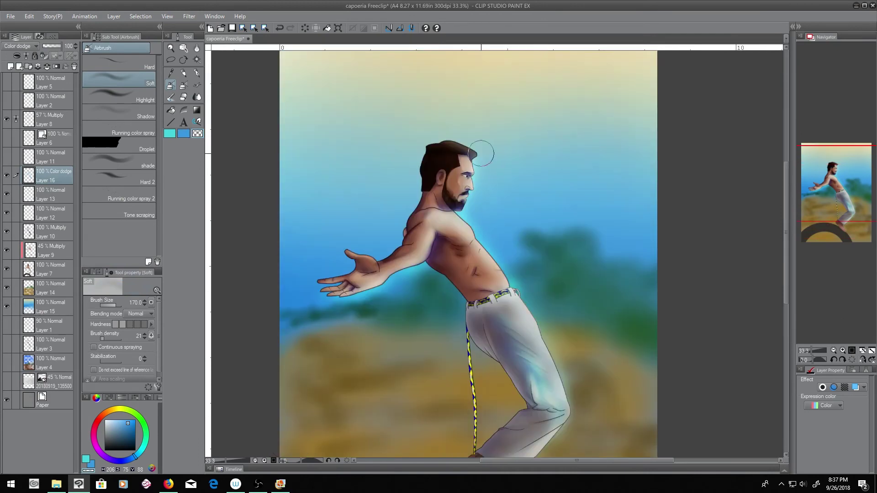
drag(448, 132, 432, 156)
scroll(597, 276, down, 5)
scroll(596, 276, down, 1)
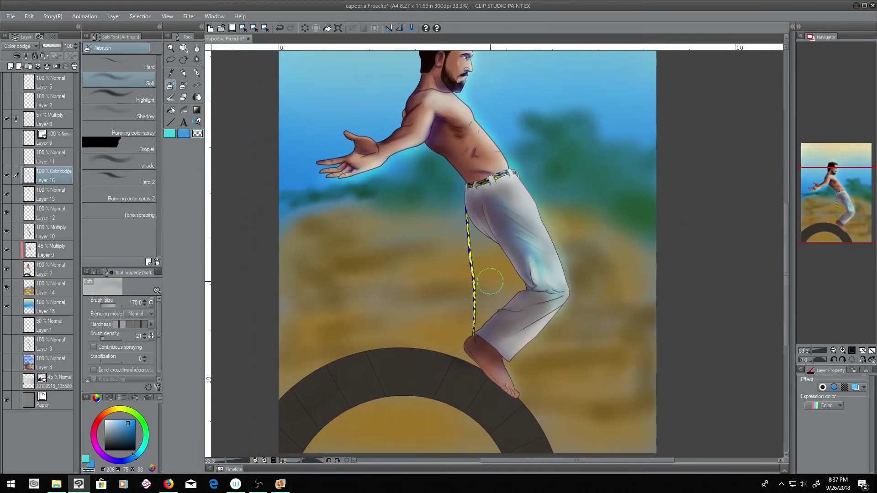
scroll(597, 276, up, 4)
key(ctrl+shift+n)
key(p)
scroll(450, 106, up, 5)
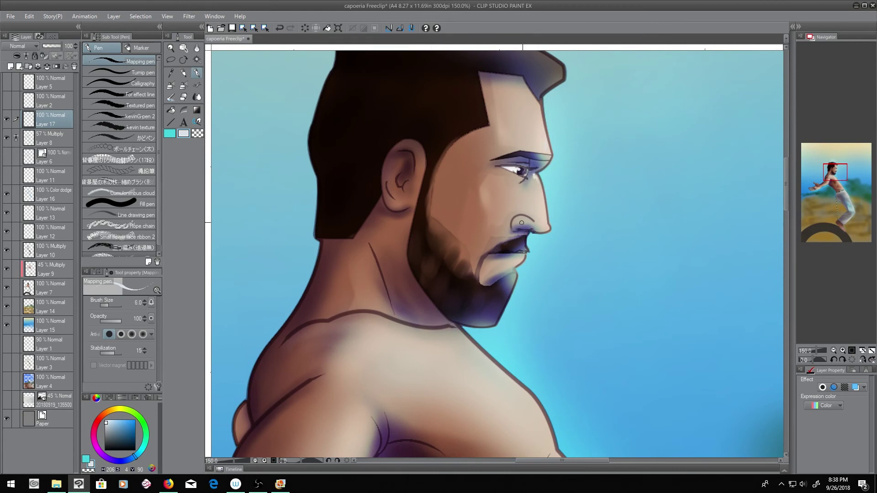
Scroll through the canvas to work on the trouser fold highlights
scroll(518, 261, down, 1)
scroll(408, 308, down, 2)
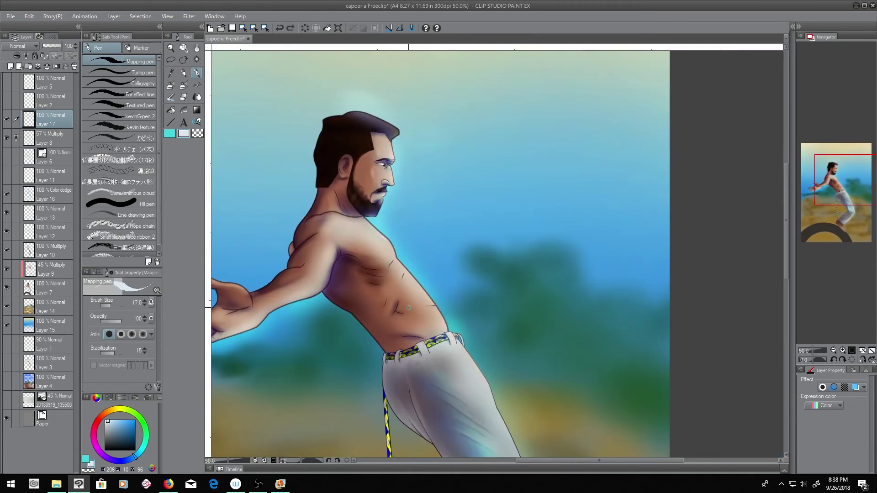
scroll(403, 293, down, 2)
scroll(420, 281, down, 1)
scroll(439, 269, down, 1)
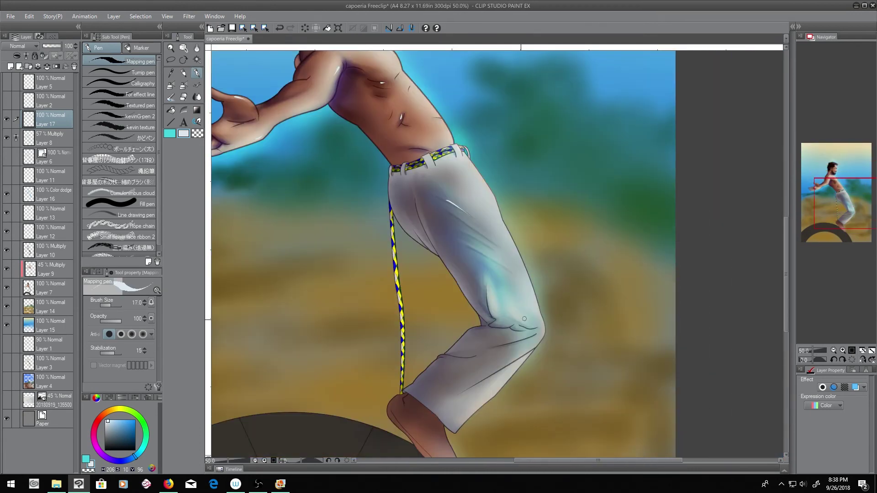
scroll(458, 257, down, 1)
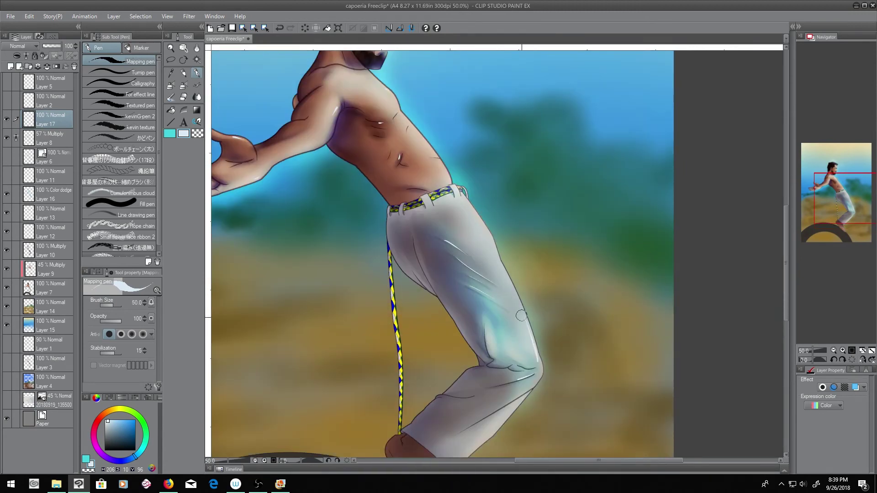
scroll(521, 315, down, 3)
scroll(482, 296, down, 2)
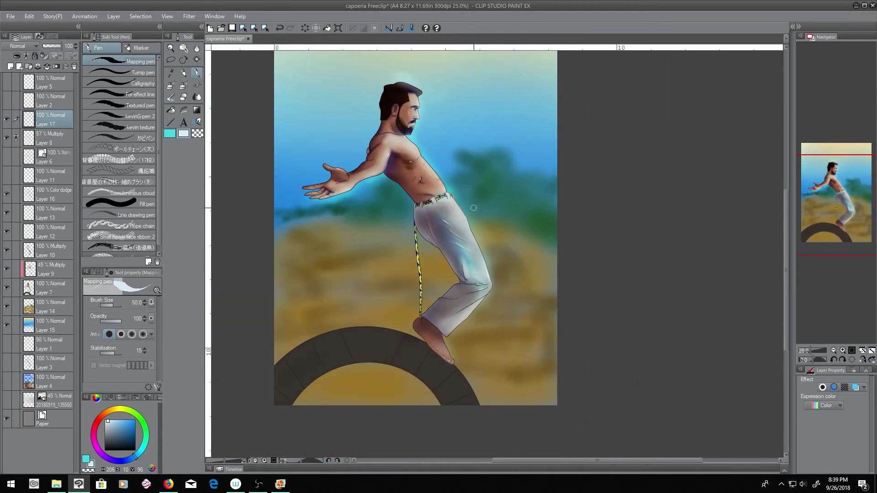
scroll(470, 205, up, 2)
Select the watercolour Blend tool and the 57% Multiply Layer 8, then hide Layer 14's sand-and-trees backdrop
key(b)
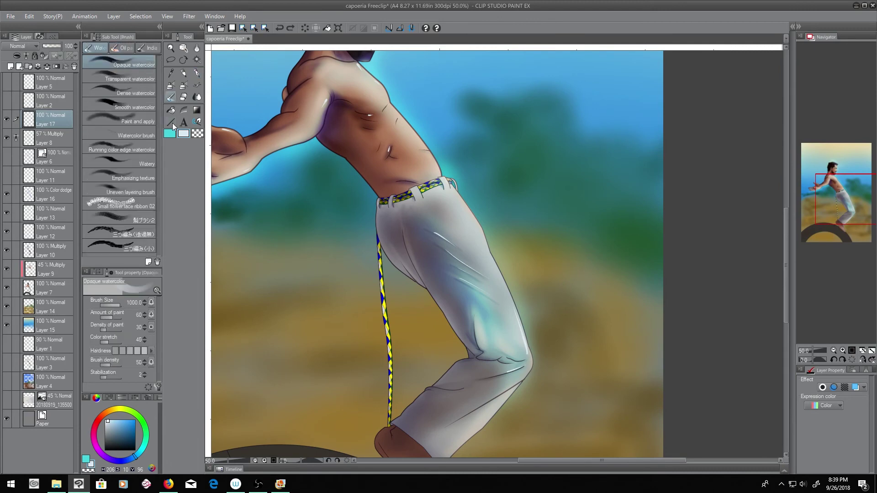
click(171, 98)
click(197, 96)
click(74, 67)
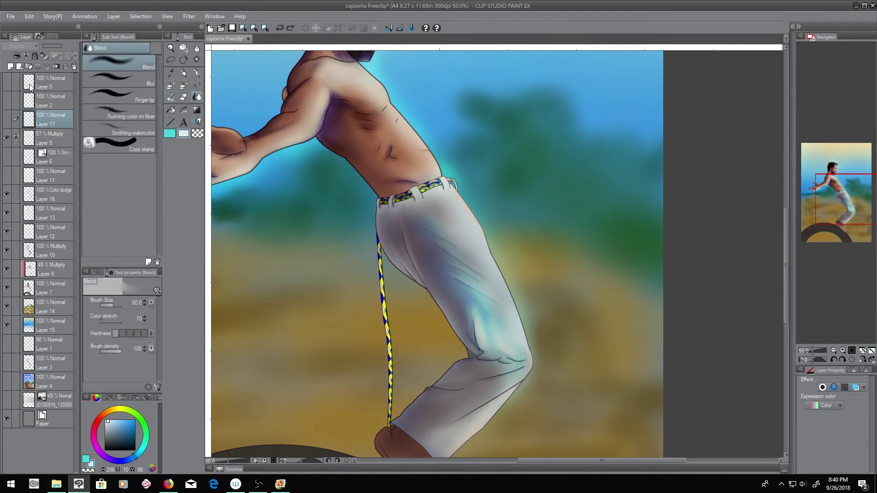
key(ctrl+minus)
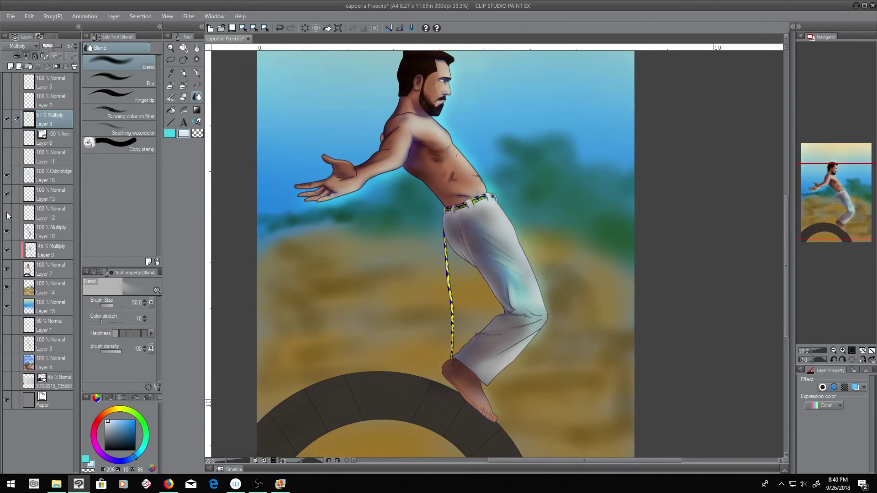
click(7, 287)
scroll(427, 293, down, 3)
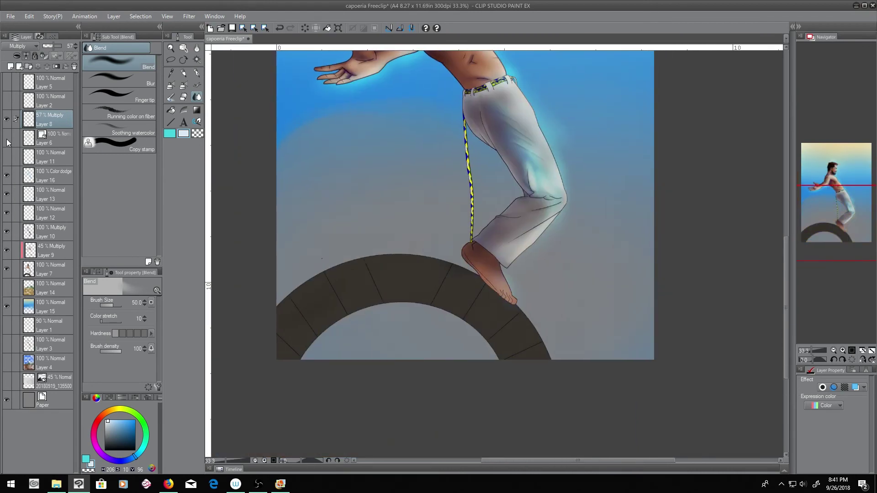
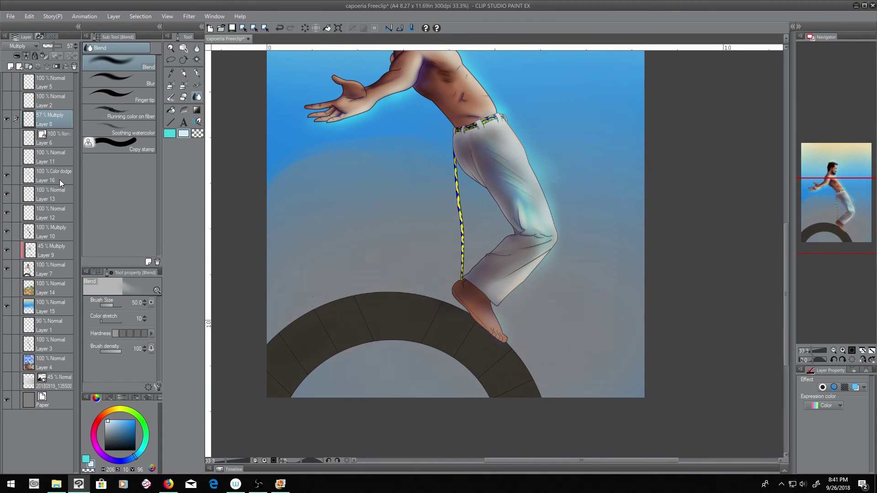
Auto-select the arch stones and paint dark watercolour over the left stones on new Layer 17
key(ctrl+plus)
key(ctrl+plus)
key(w)
click(684, 298)
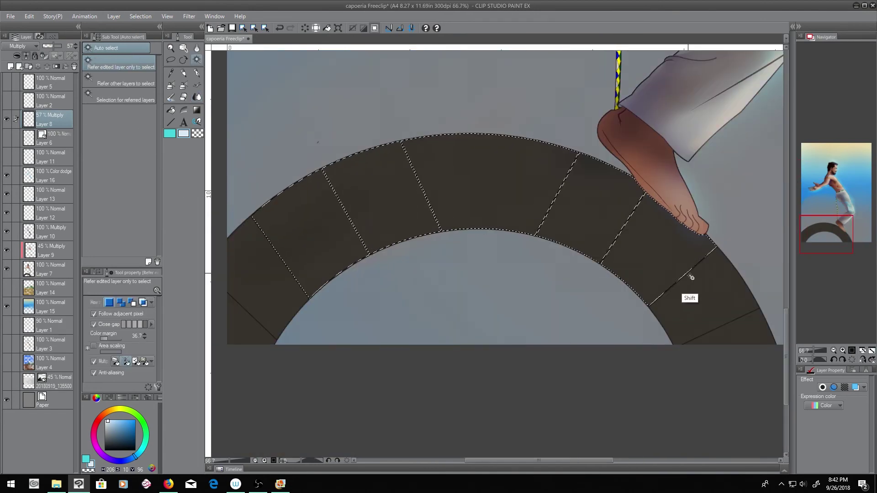
key(ctrl+shift+n)
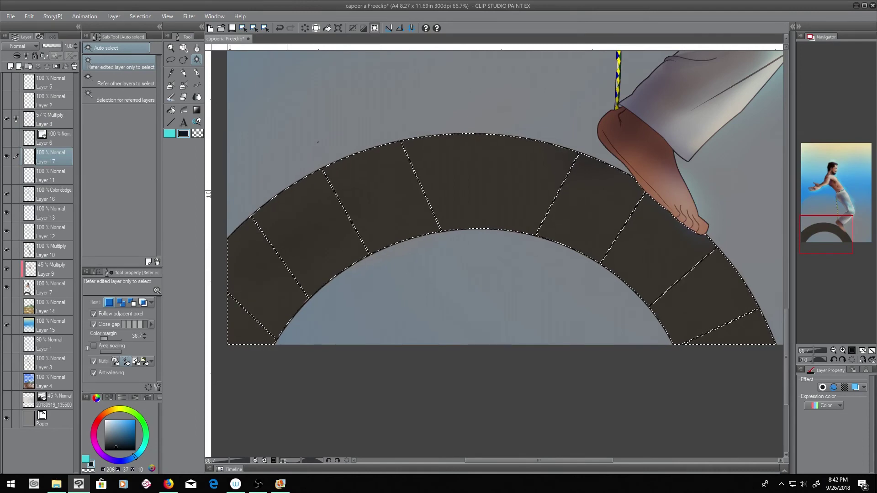
key(b)
mouse_move(274, 214)
mouse_down()
mouse_move(225, 337)
mouse_move(387, 246)
mouse_move(626, 198)
mouse_move(675, 338)
mouse_up()
Add Layer 18 set to Multiply, deselect, and paint dark watercolour strokes across the arch
key(ctrl+shift+n)
click(21, 46)
click(18, 74)
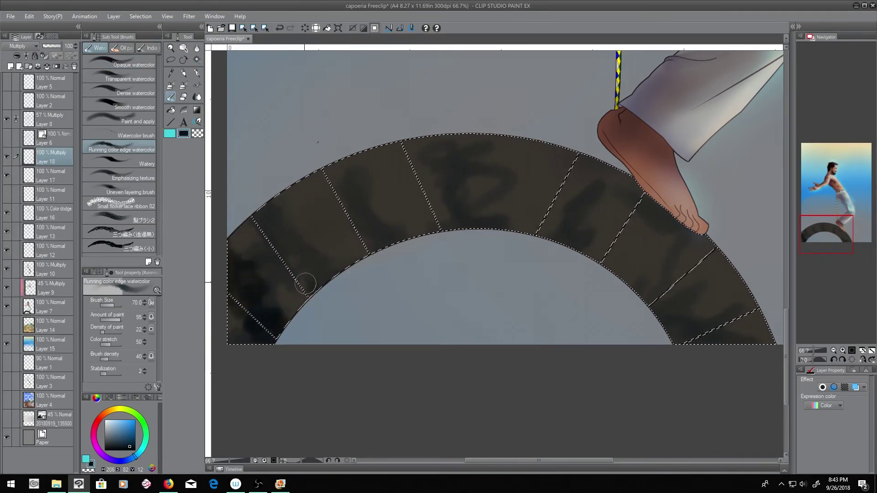
key(ctrl+d)
mouse_move(238, 320)
mouse_down()
mouse_move(430, 212)
mouse_move(549, 233)
mouse_move(528, 166)
mouse_move(329, 242)
mouse_move(622, 210)
mouse_move(665, 339)
mouse_move(472, 210)
mouse_up()
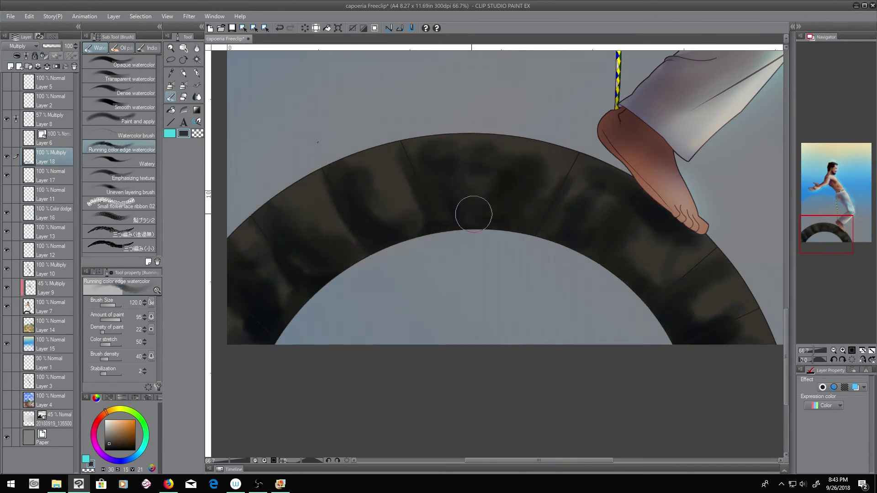
Blend and darken the arch texture, alternating between Layers 17 and 18, including its upper edge
click(50, 176)
mouse_move(282, 284)
mouse_down()
mouse_move(469, 183)
mouse_move(689, 313)
mouse_move(319, 204)
mouse_up()
click(50, 157)
mouse_move(237, 228)
mouse_down()
mouse_move(274, 201)
mouse_move(393, 151)
mouse_move(589, 162)
mouse_up()
drag(328, 171, 392, 146)
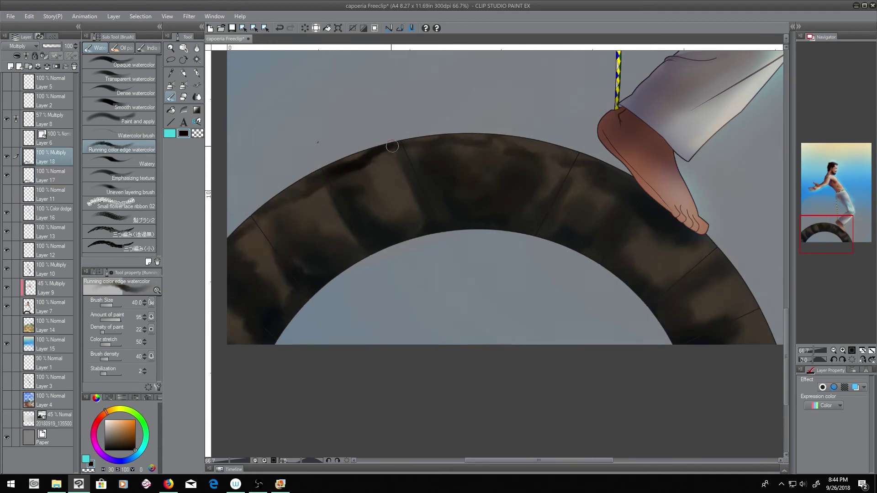
scroll(464, 223, down, 3)
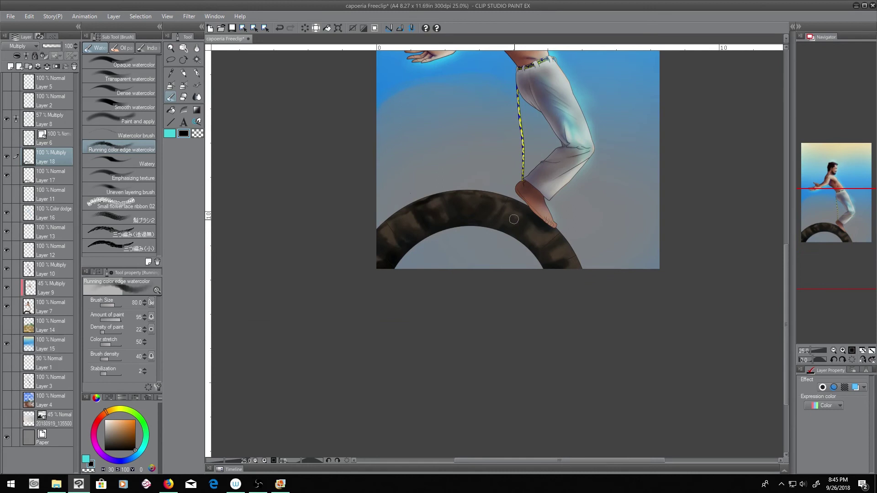
Paint dark brown Uneven layering brush strokes over the arch on Layer 17
ctrl+shift+click(402, 235)
alt+click(462, 73)
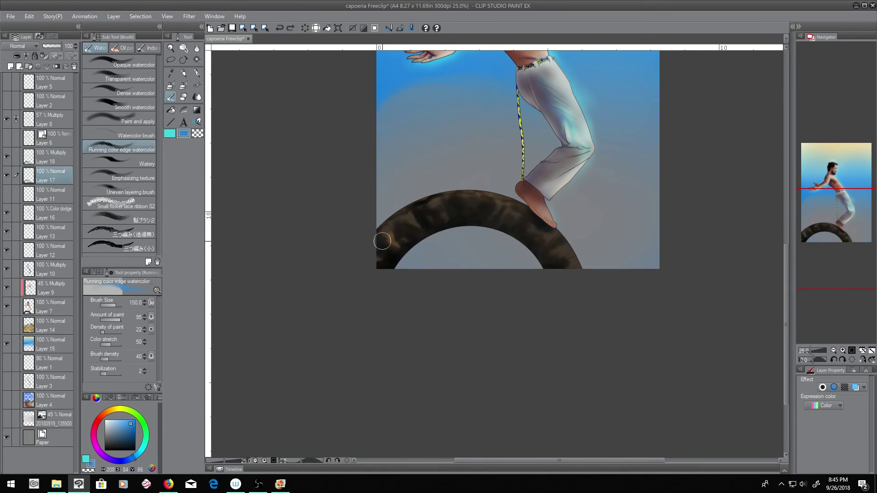
alt+click(393, 259)
ctrl+shift+click(399, 236)
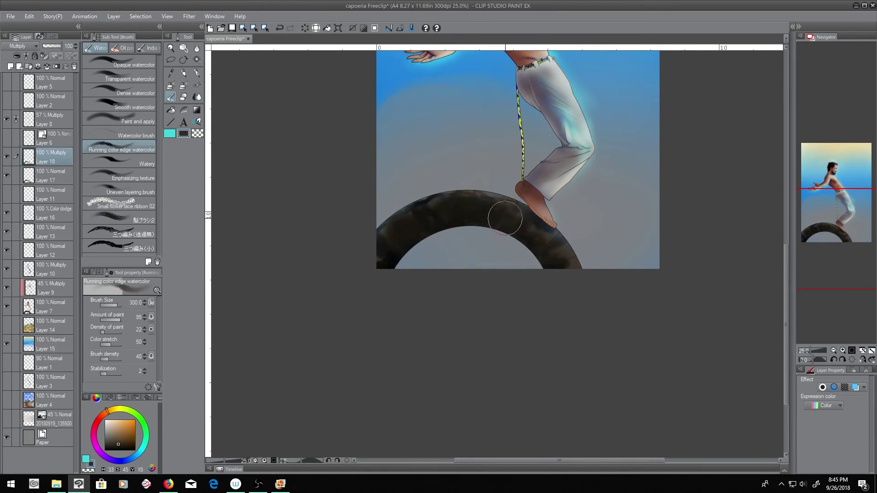
scroll(458, 187, up, 2)
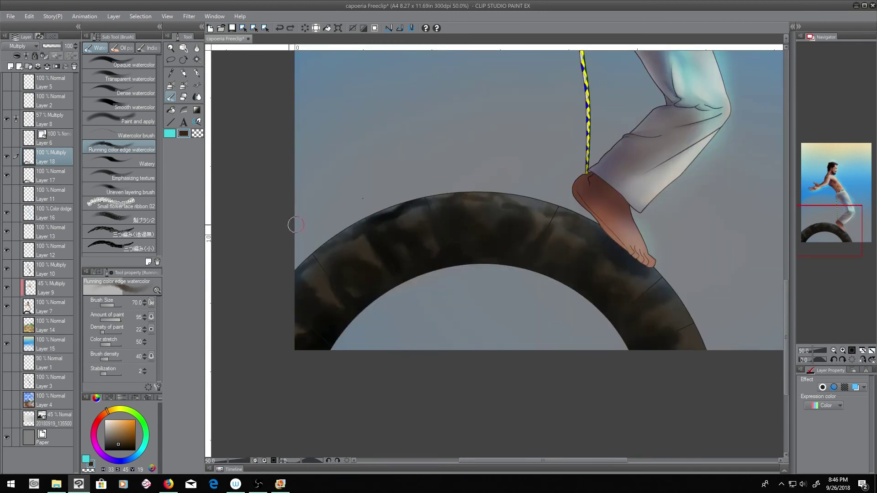
click(137, 218)
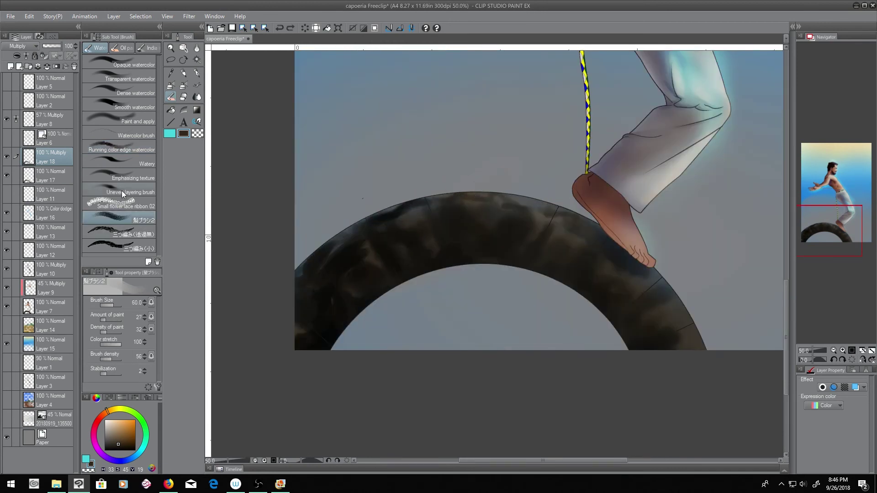
click(130, 192)
click(133, 435)
ctrl+shift+click(357, 253)
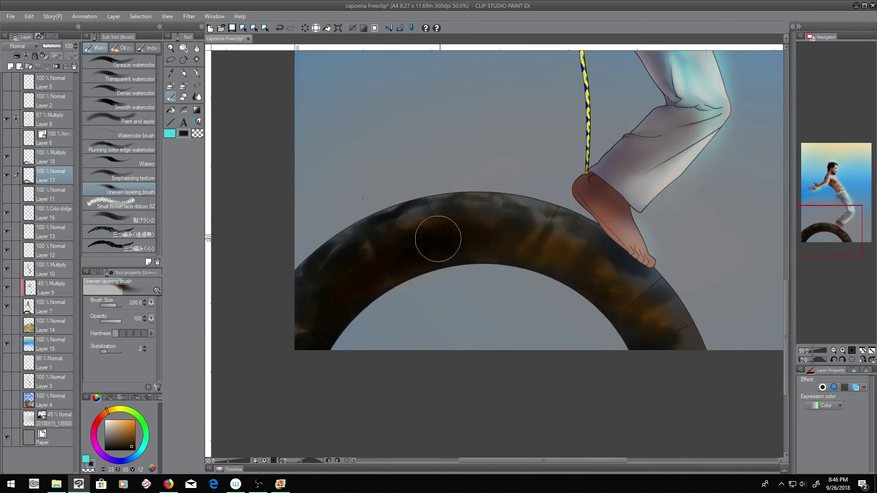
mouse_move(439, 237)
mouse_down()
mouse_move(630, 307)
mouse_move(553, 273)
mouse_up()
key(bracketleft)
key(bracketleft)
key(bracketleft)
Add Layer 19 with the Running color edge watercolor brush, set to Lighten at 86% opacity
key(ctrl+shift+n)
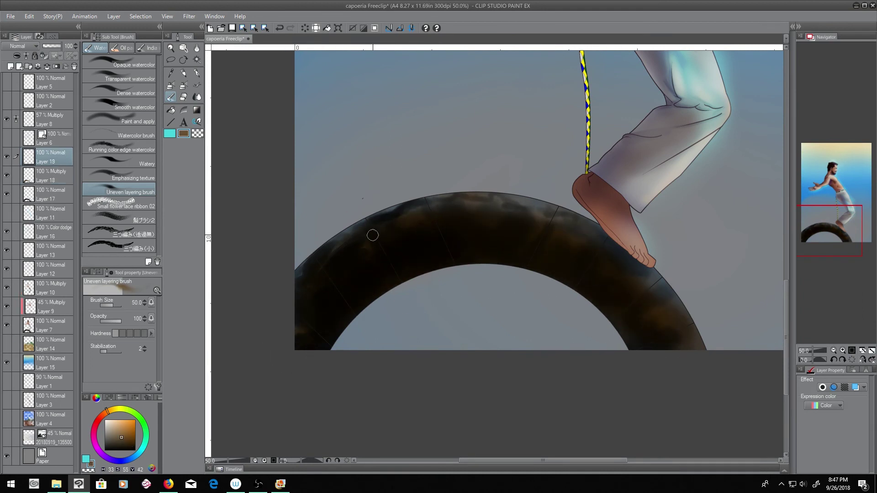
key(comma)
key(comma)
key(comma)
click(20, 46)
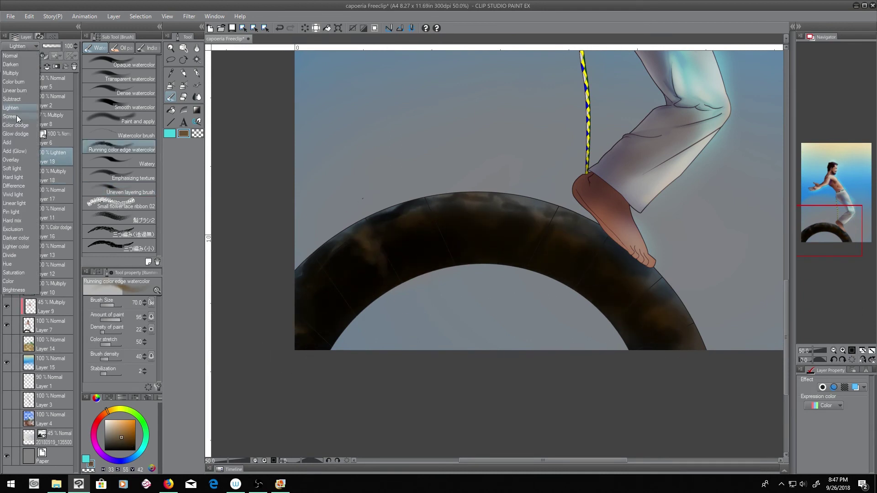
click(18, 102)
key(6)
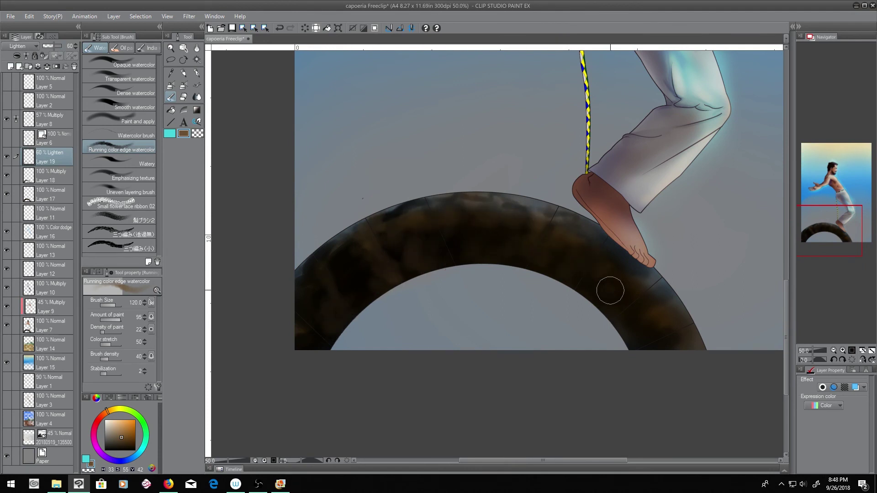
key(2)
key(9)
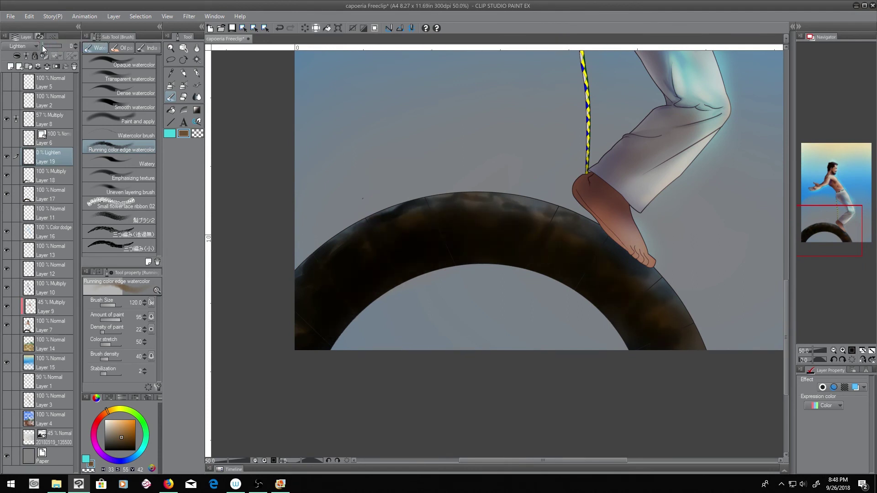
key(8)
key(6)
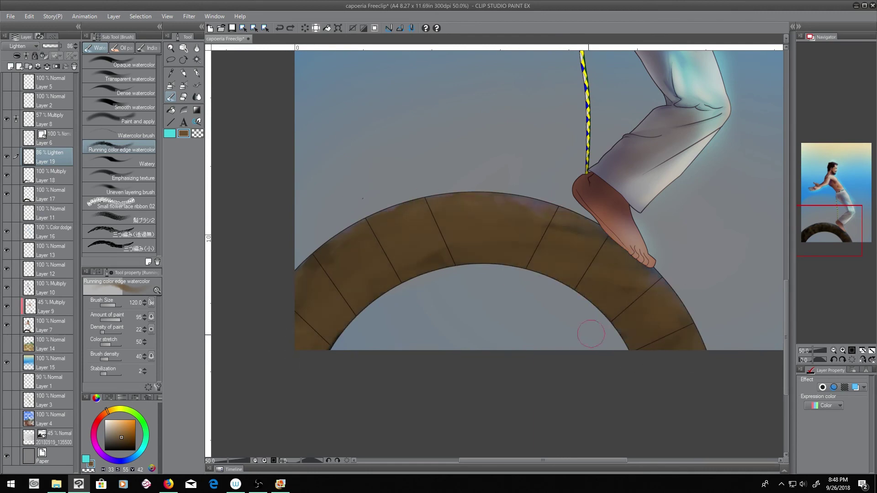
Toggle visibility of Layers 19, 17 and 18 to compare the arch shading
click(6, 157)
click(7, 194)
key(ctrl+minus)
key(ctrl+minus)
click(6, 175)
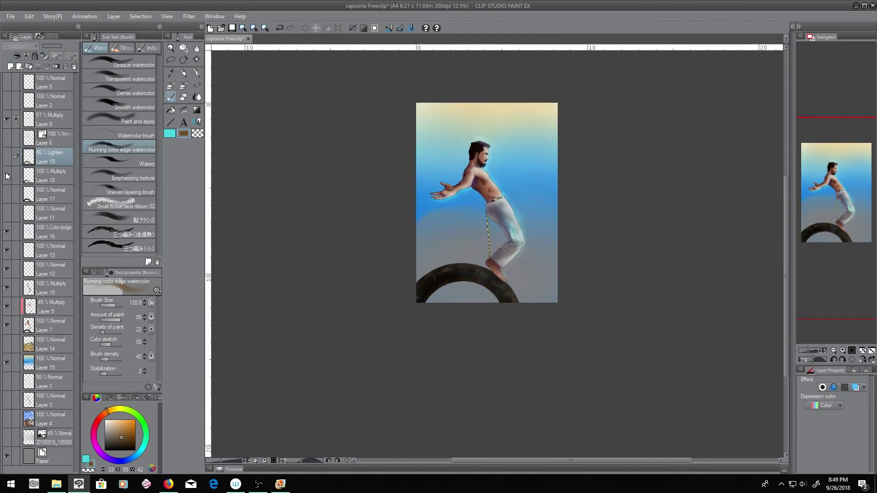
key(ctrl+plus)
key(ctrl+plus)
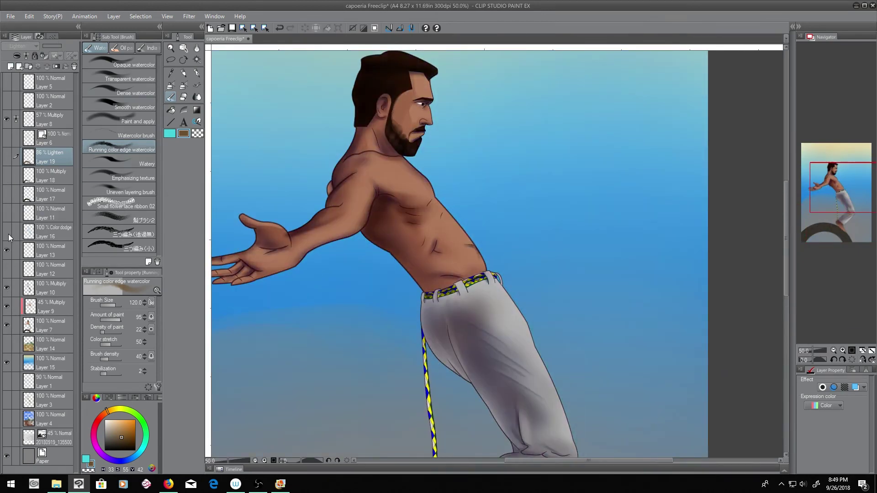
Try a kevinG-pen 2 stroke on Color dodge Layer 16, then undo it
click(51, 232)
key(p)
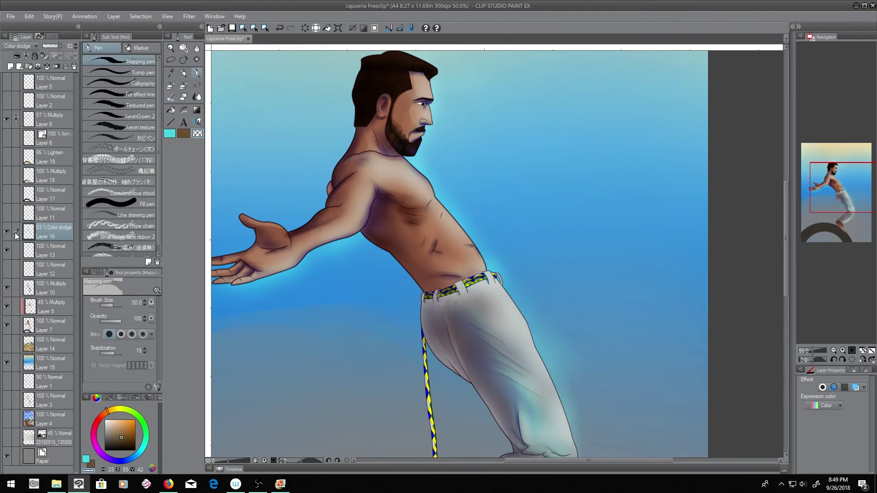
click(137, 116)
drag(310, 261, 367, 240)
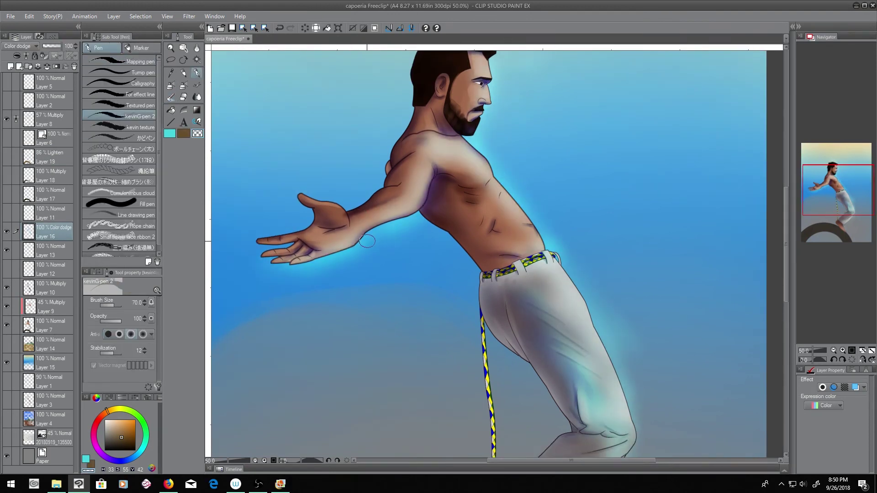
key(ctrl+z)
key(b)
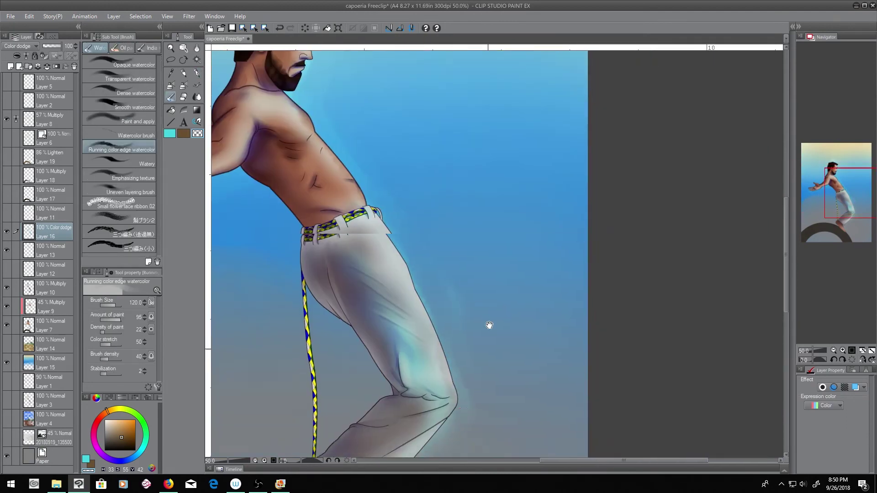
Paint soft grey-white clouds across the sky with a size 700 watercolour brush
mouse_move(327, 266)
mouse_down()
mouse_move(369, 283)
mouse_move(410, 411)
mouse_up()
drag(535, 121, 589, 122)
scroll(368, 108, down, 3)
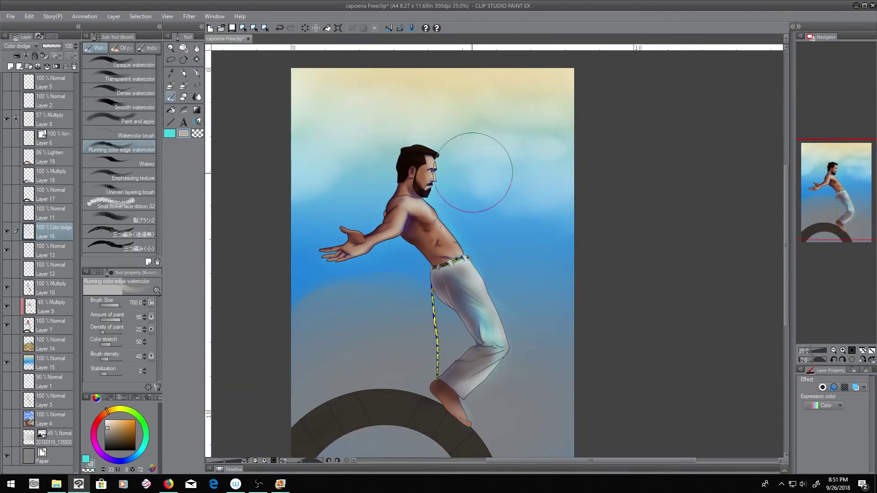
drag(313, 264, 574, 386)
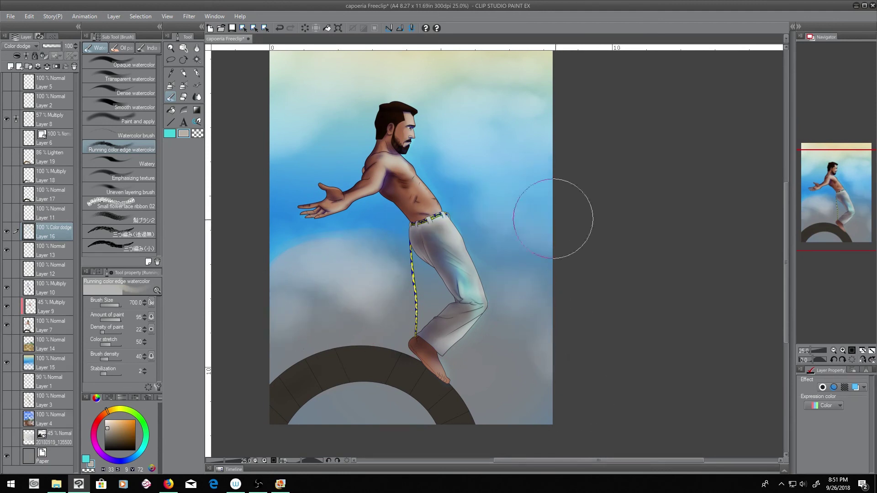
drag(538, 195, 268, 160)
drag(542, 293, 268, 339)
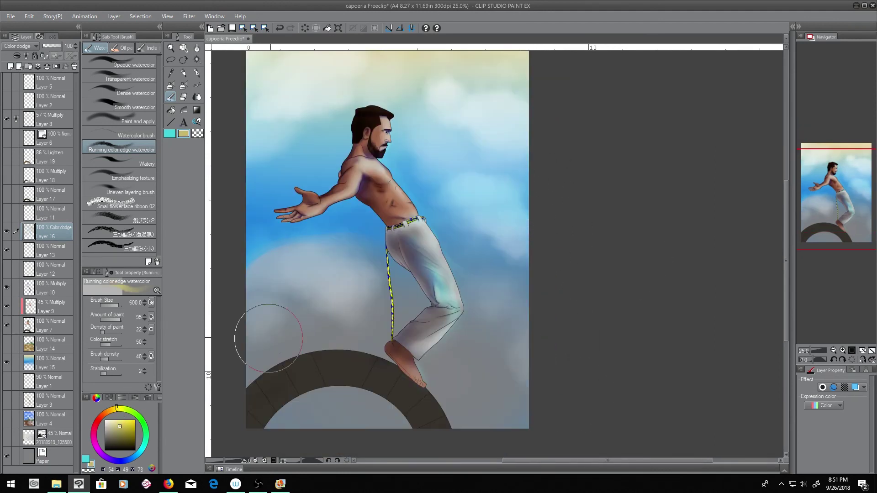
Wash bright yellow over the arch on new Layer 20
key(ctrl+shift+n)
drag(294, 293, 303, 320)
mouse_move(303, 382)
mouse_down()
mouse_move(362, 402)
mouse_move(311, 393)
mouse_move(371, 402)
mouse_move(274, 360)
mouse_up()
ctrl+shift+click(254, 351)
Repaint the sphere brighter with a fully saturated orange-red watercolour
key(p)
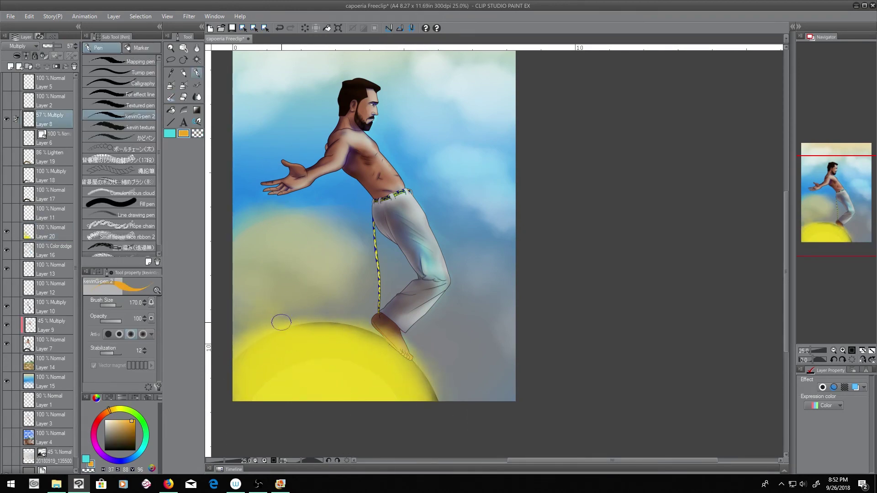
key(b)
click(127, 425)
click(135, 421)
drag(274, 365, 421, 419)
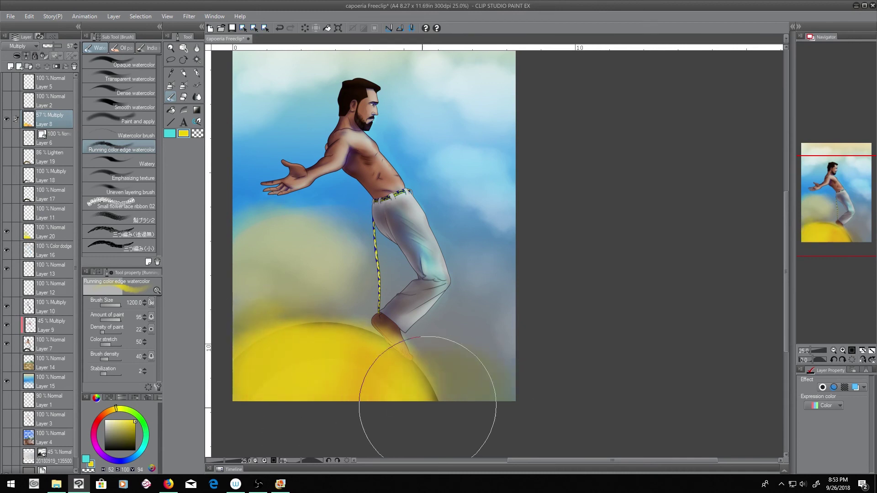
Add Layer 21 and tint the sphere orange with a blending paint brush
click(121, 160)
click(10, 66)
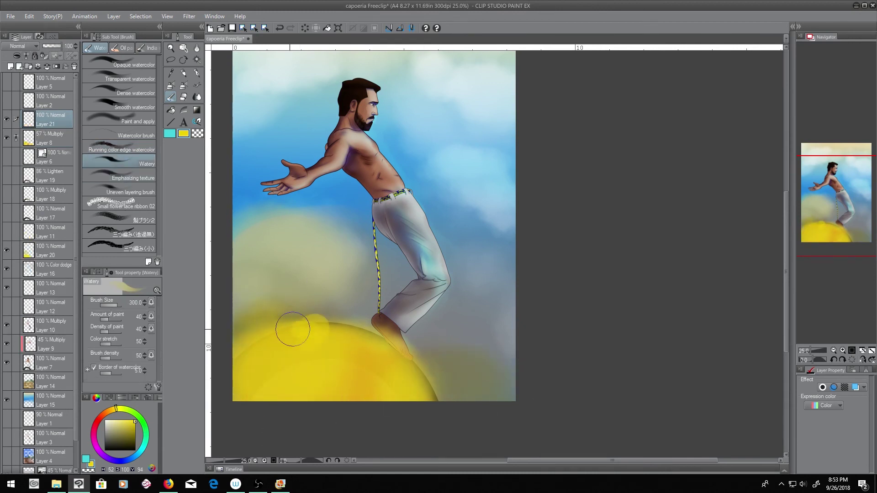
click(107, 411)
click(121, 120)
drag(293, 391, 422, 407)
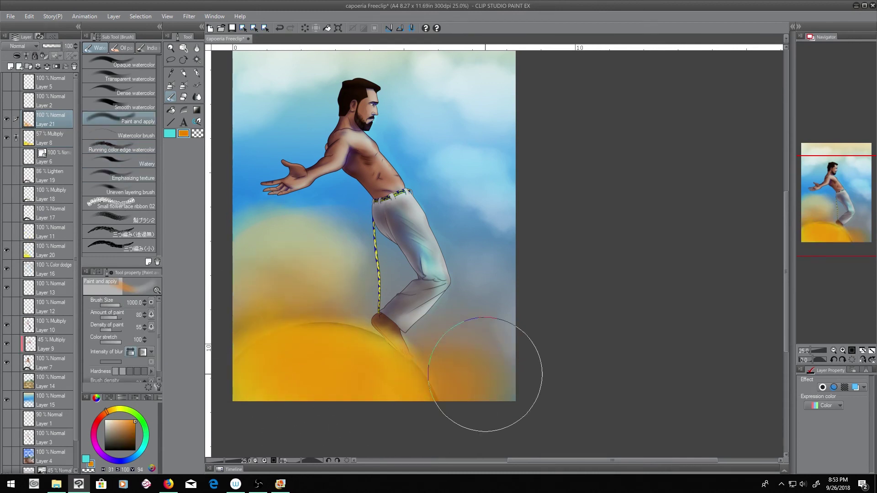
Rework the orb in yellow and dab soft green and golden blotches in the sky
drag(256, 87, 381, 78)
click(116, 407)
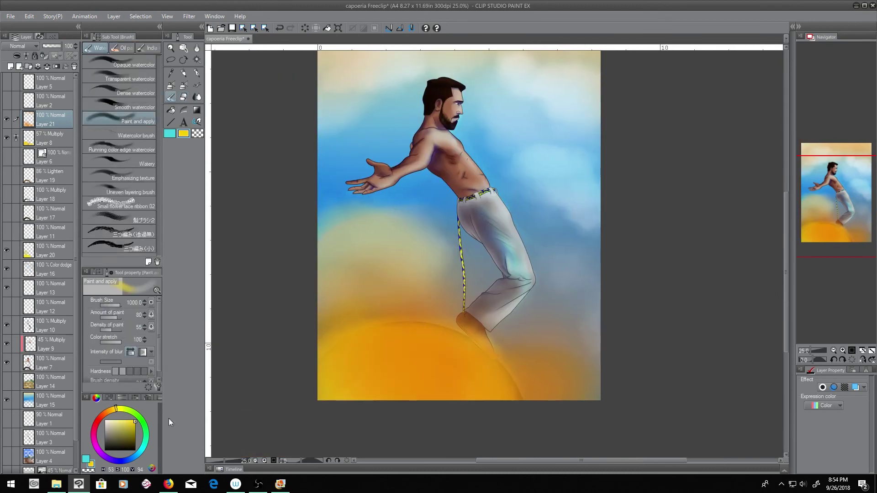
drag(456, 401, 375, 357)
drag(370, 286, 568, 201)
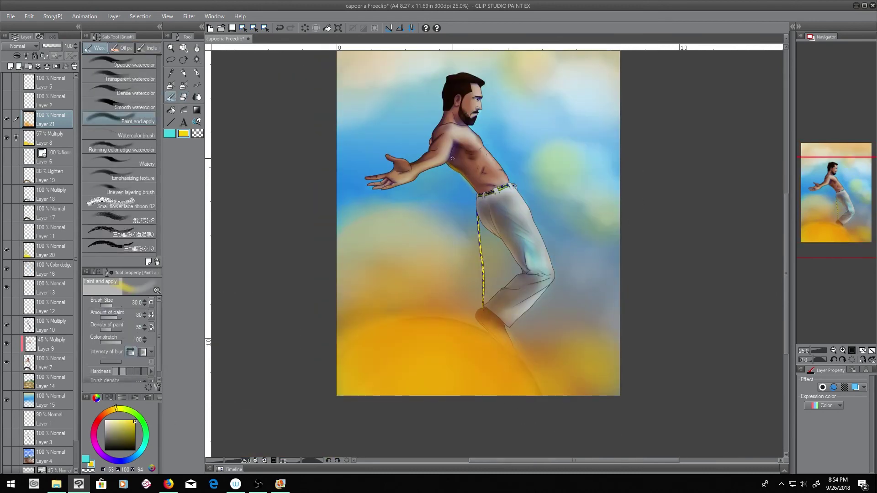
scroll(513, 176, up, 2)
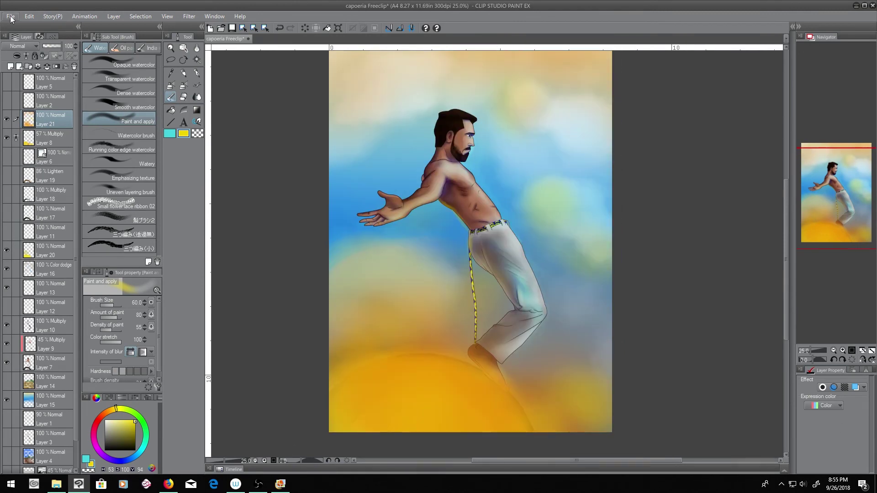
Save the painting with Ctrl+S
key(ctrl+s)
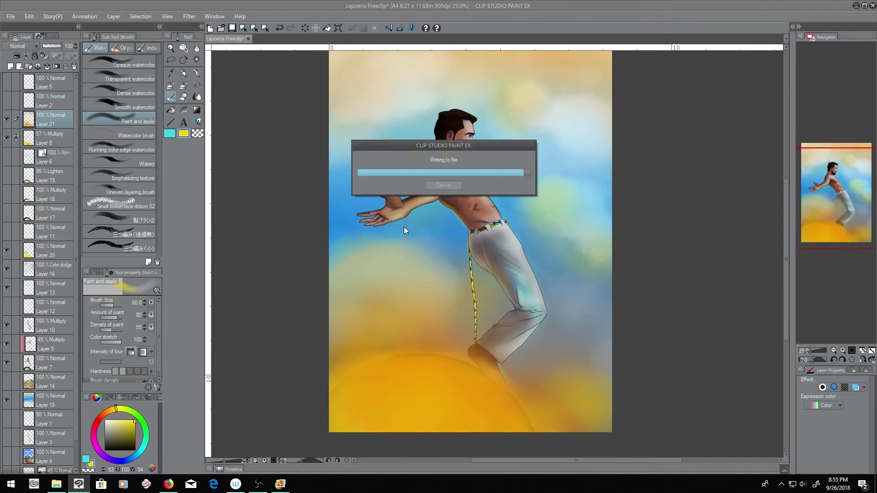
scroll(403, 226, up, 2)
key(b)
key(ctrl+z)
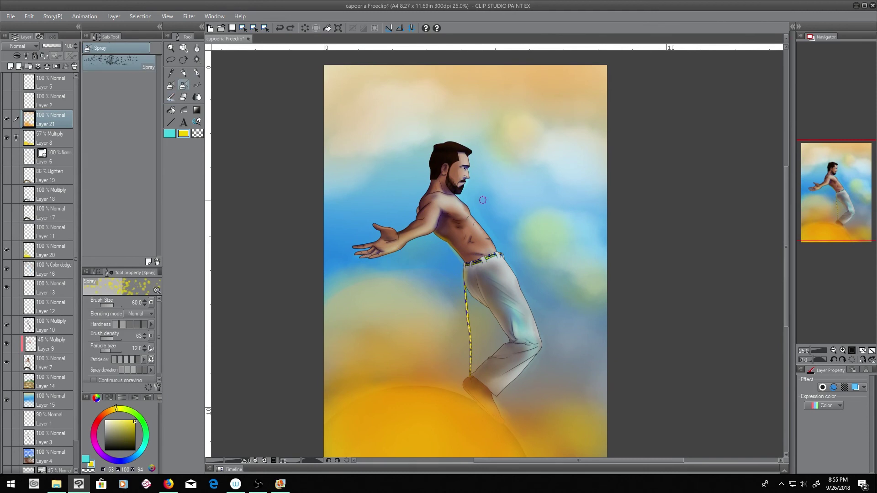
Spray sparkle trails at sizes 400–700 on Screen-mode Layer 22, then start File > Import > Image
key(ctrl+shift+n)
drag(491, 322, 508, 305)
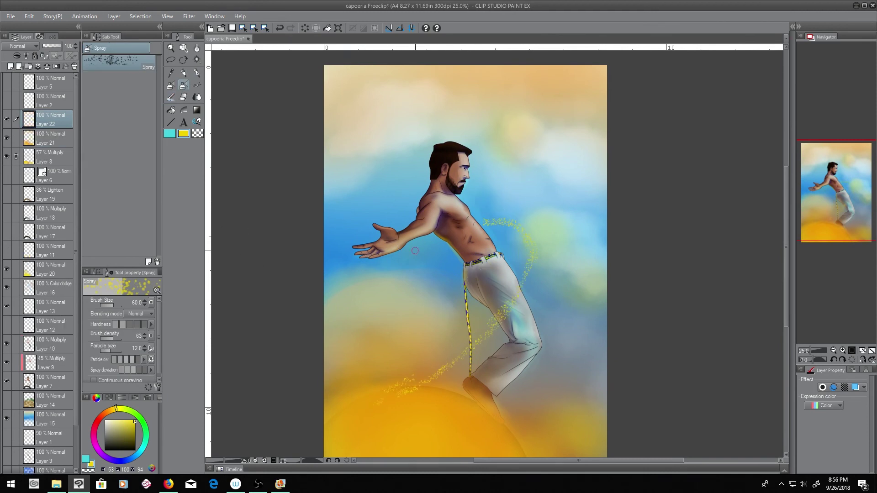
click(20, 46)
click(18, 124)
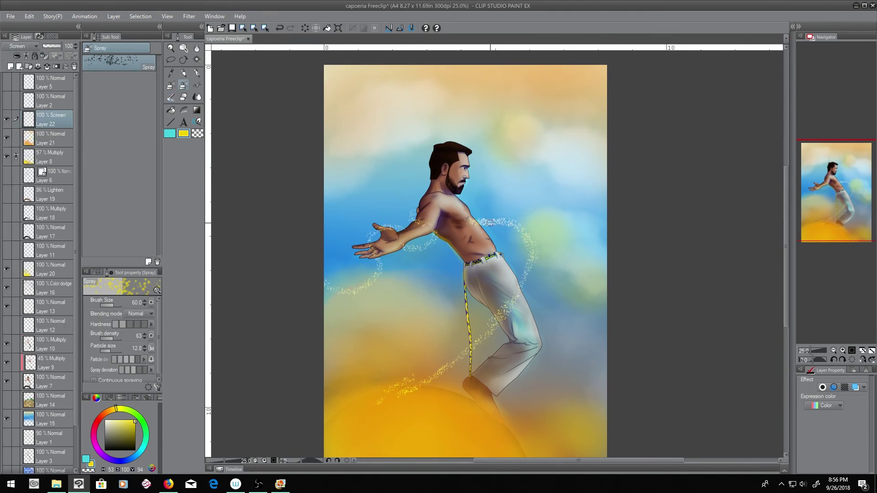
drag(389, 386, 412, 386)
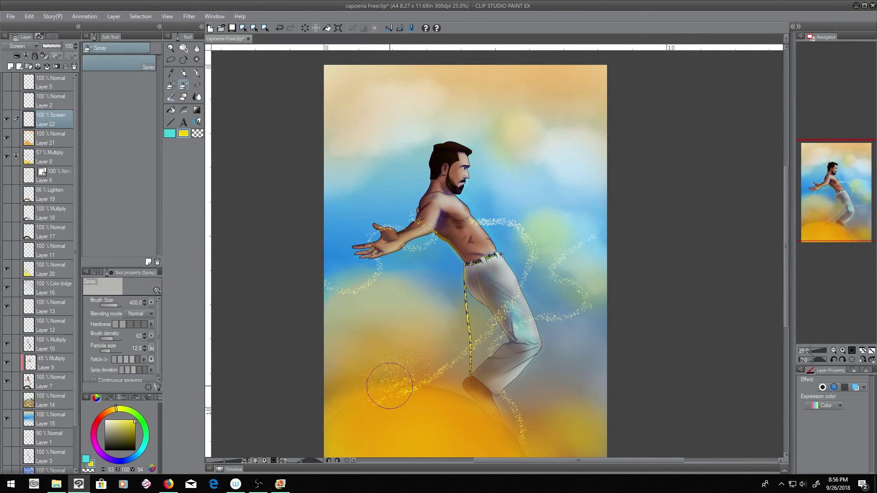
mouse_move(359, 391)
mouse_down()
mouse_move(426, 107)
mouse_move(492, 443)
mouse_up()
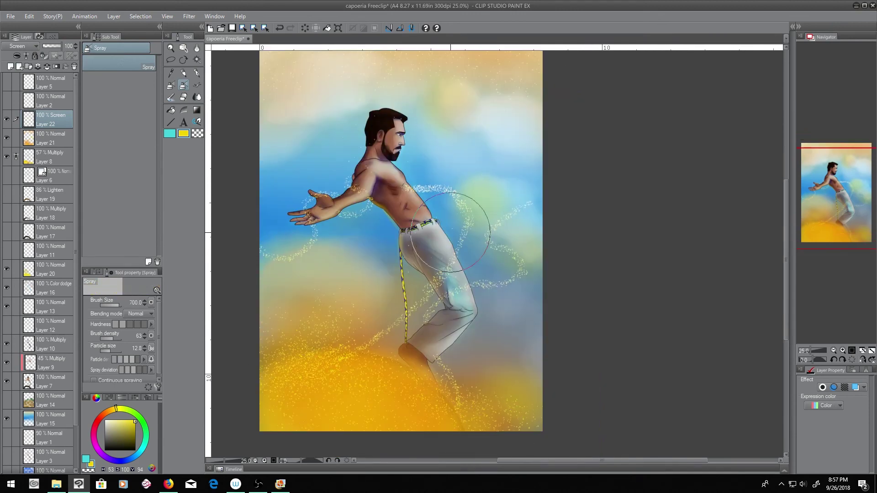
click(11, 16)
click(59, 171)
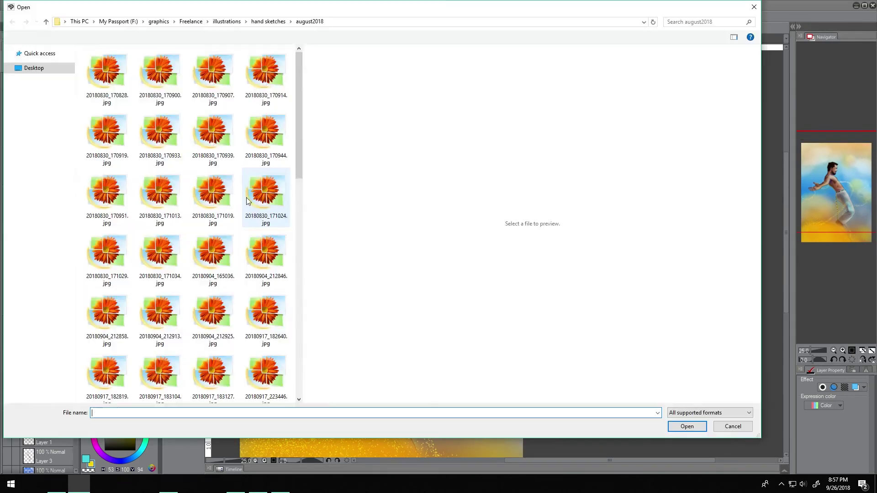
Import the white logo PNG from the logos folder and place it left of the face
double_click(115, 142)
click(137, 361)
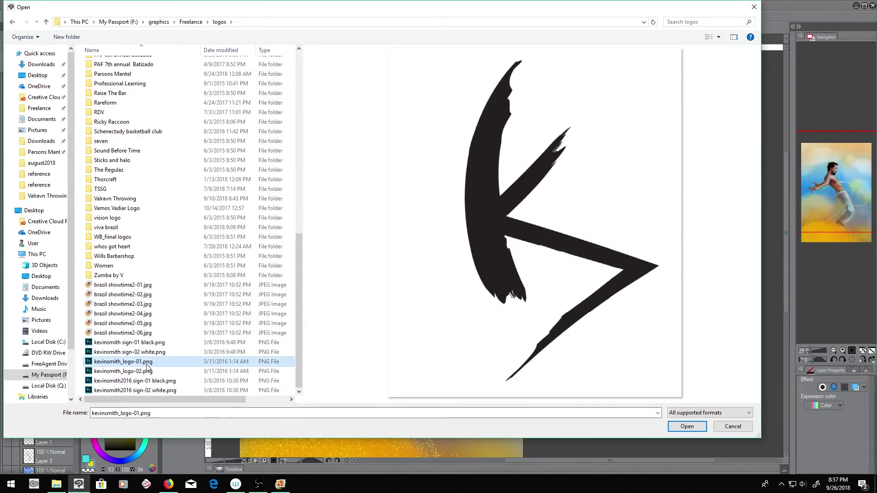
double_click(129, 352)
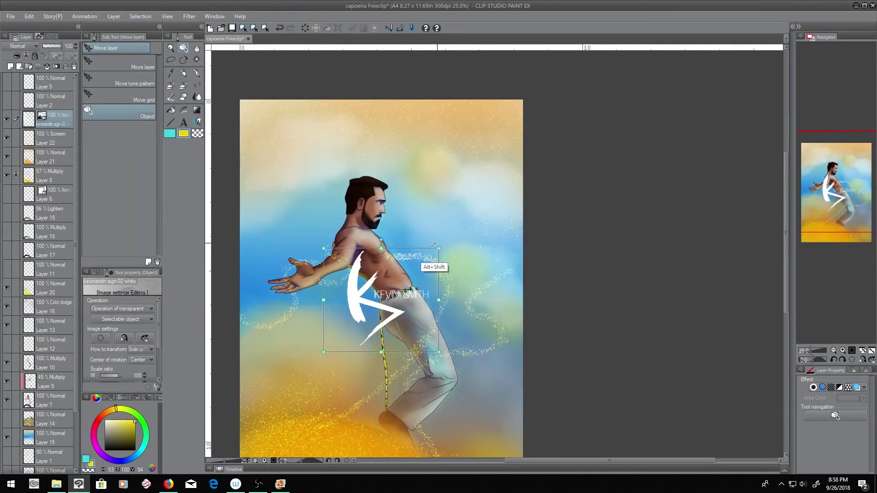
key(Return)
drag(413, 240, 318, 228)
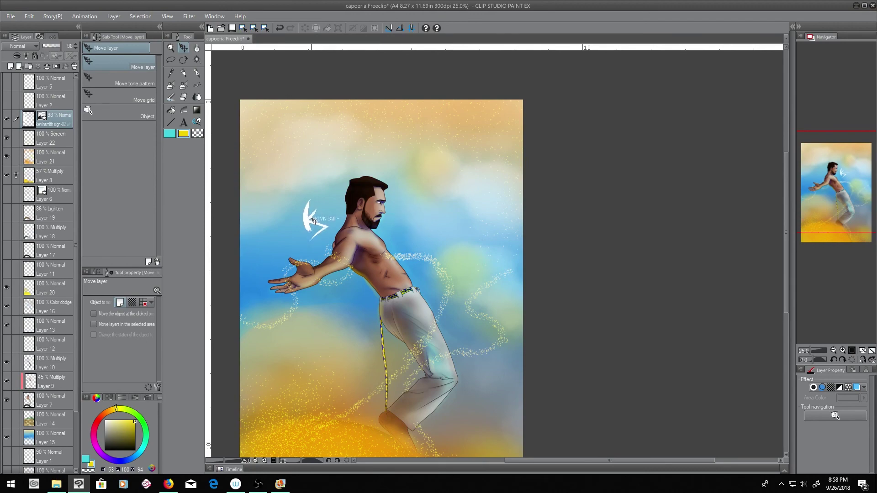
Export the painting as a single image and close the document
key(ctrl+shift+s)
key(Escape)
click(10, 16)
click(245, 149)
click(689, 426)
key(Return)
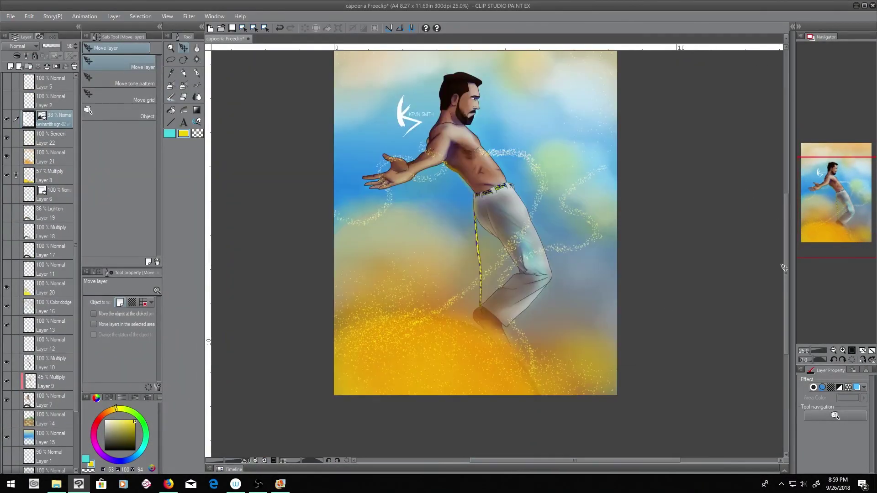
scroll(536, 193, up, 2)
click(248, 39)
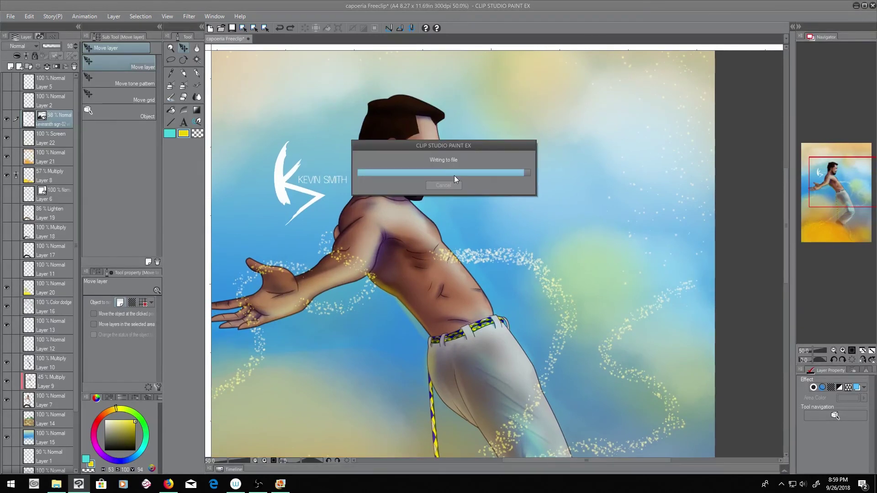